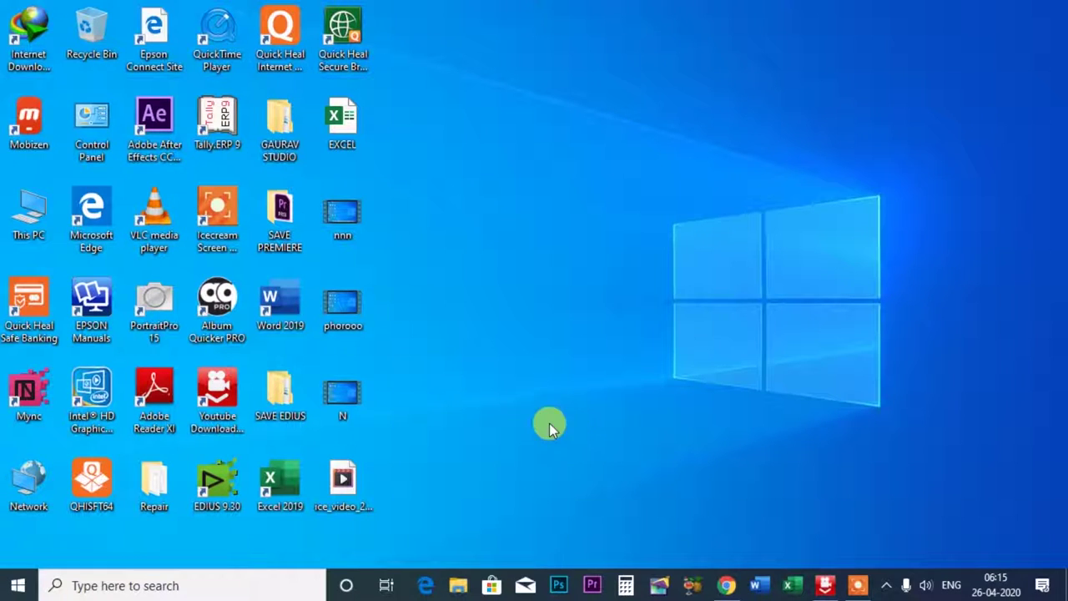
Launch Word 2019 from its desktop shortcut.
{"action": "left_click", "coordinate": [759, 587]}
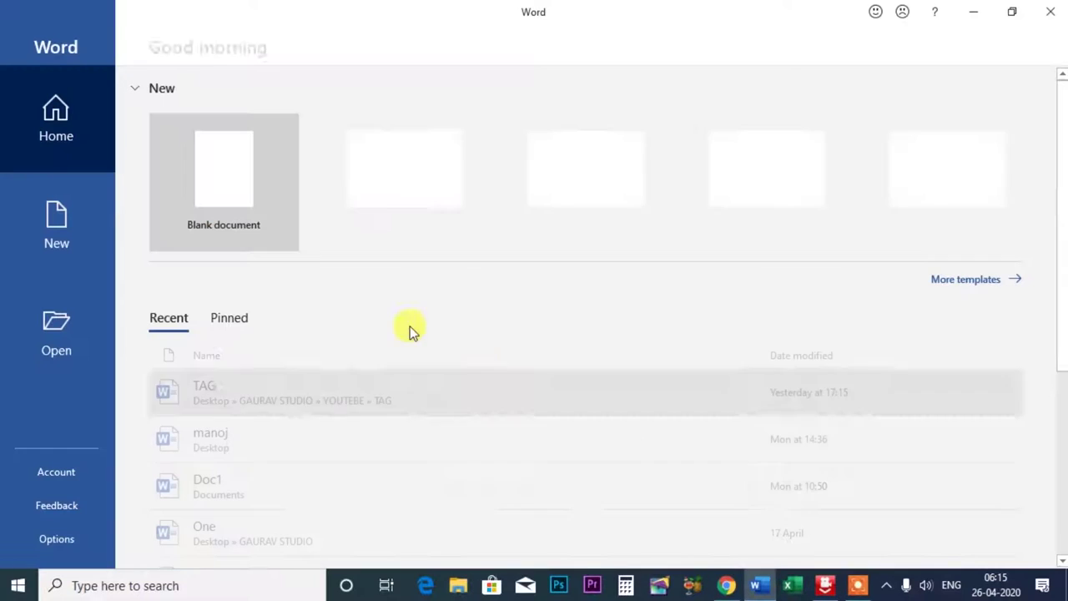
Create a blank document filled with sample paragraphs from =RAND(50,5), then return to the top.
{"action": "left_click", "coordinate": [222, 180]}
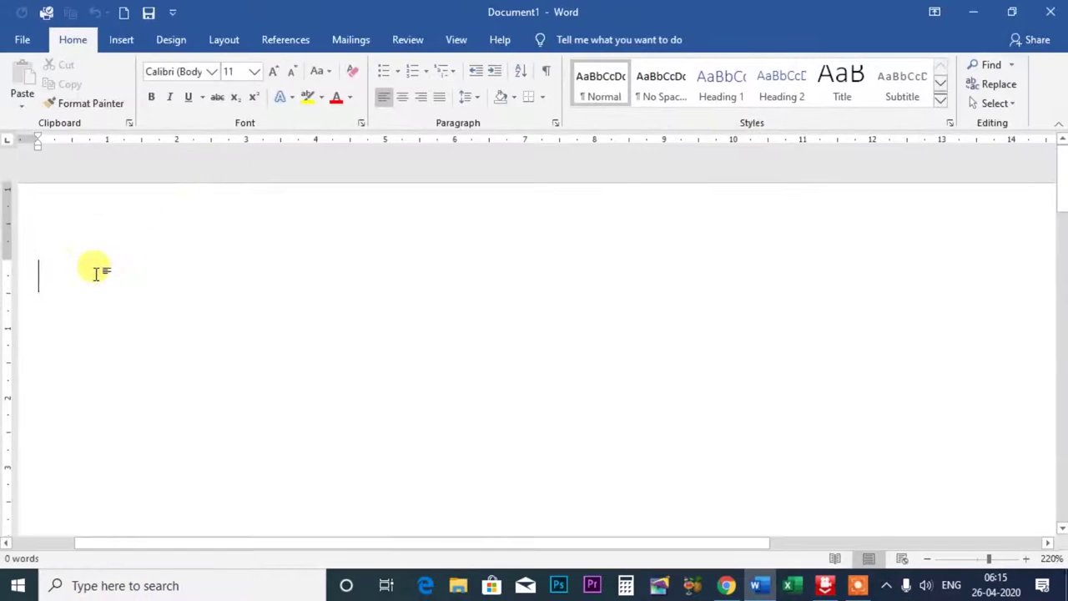
{"action": "type", "text": "=RAND(50,5"}
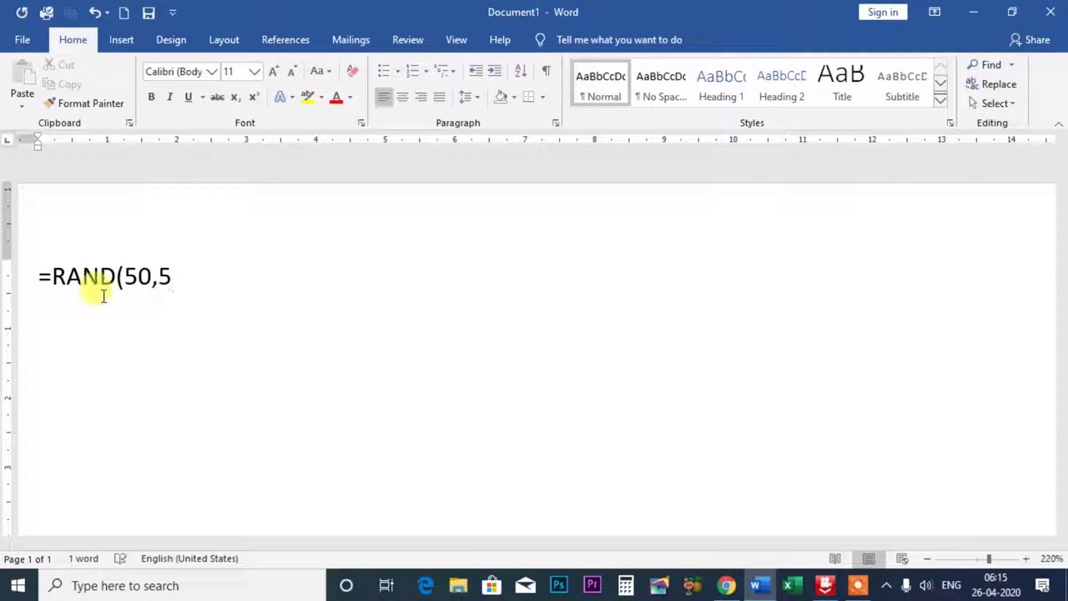
{"action": "key", "text": "Return"}
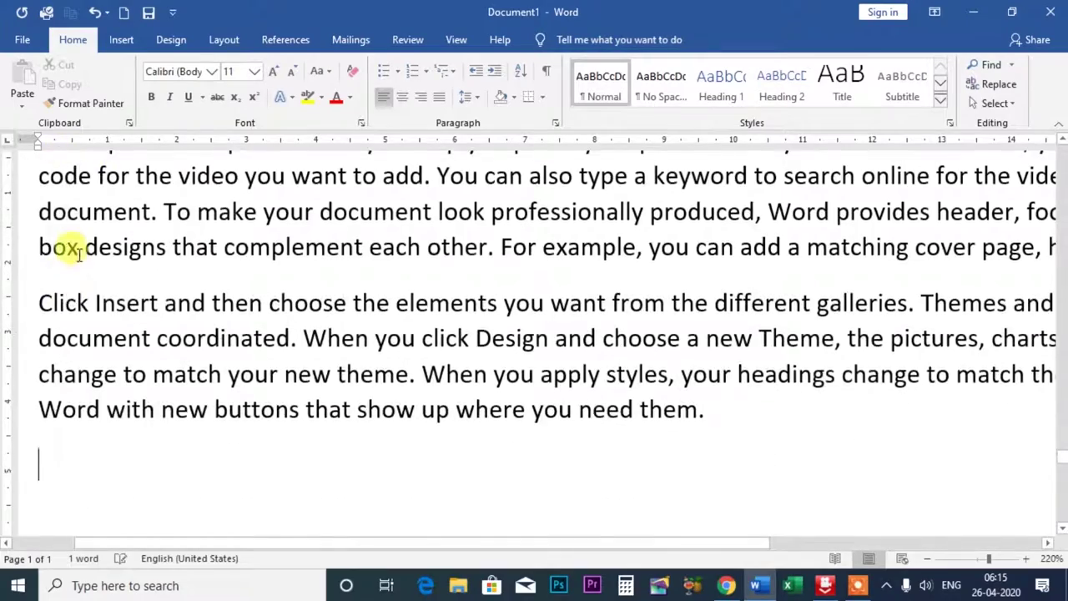
{"action": "left_click_drag", "start_coordinate": [988, 557], "coordinate": [969, 558]}
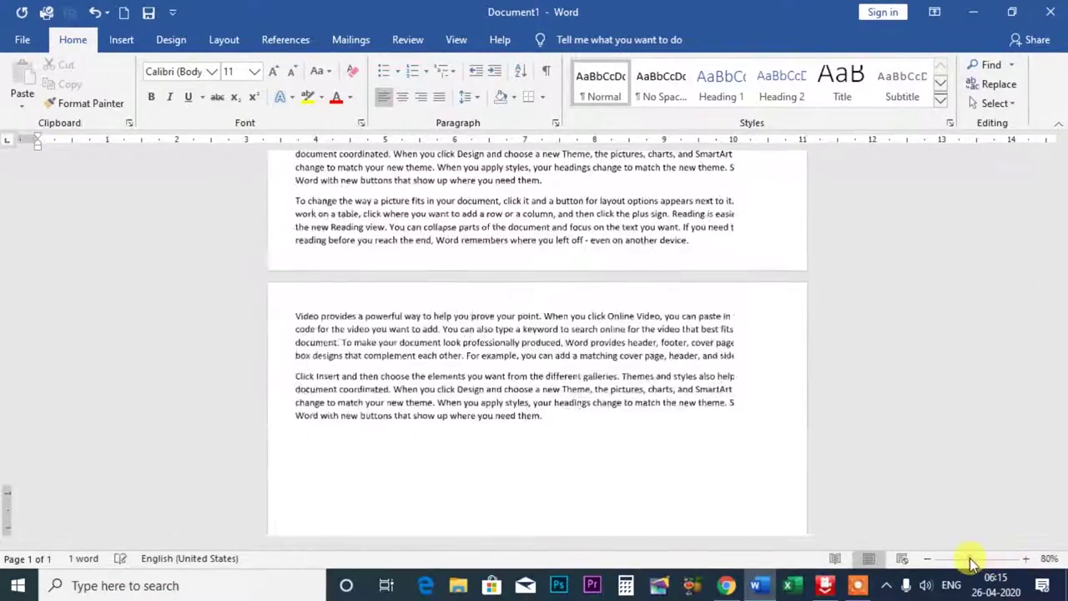
{"action": "scroll", "coordinate": [740, 453], "scroll_direction": "down", "scroll_amount": 4}
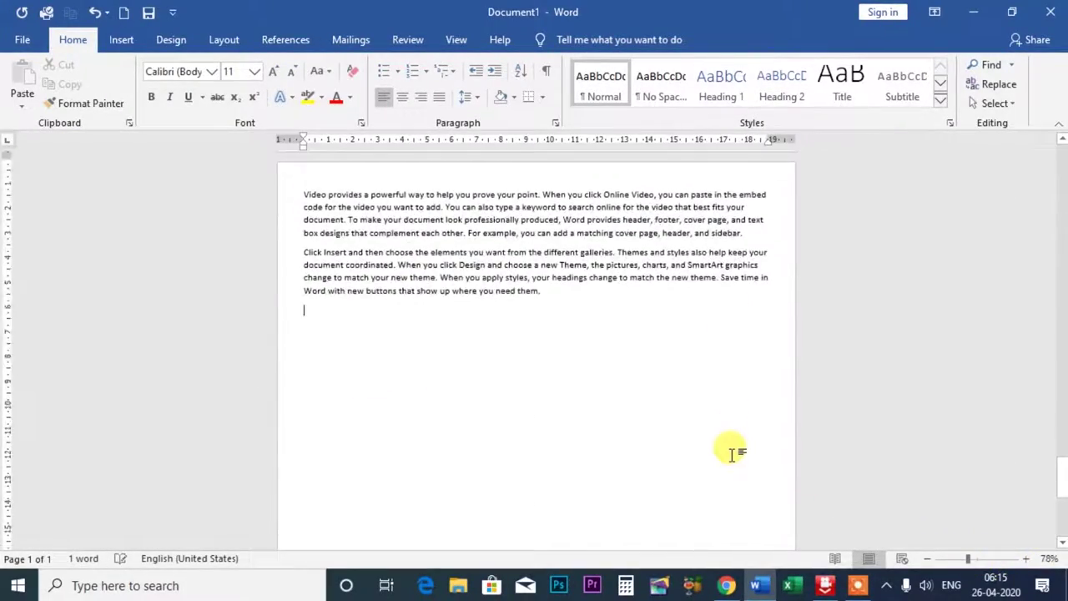
{"action": "scroll", "coordinate": [730, 452], "scroll_direction": "up", "scroll_amount": 5}
{"action": "scroll", "coordinate": [729, 457], "scroll_direction": "up", "scroll_amount": 5}
{"action": "scroll", "coordinate": [724, 464], "scroll_direction": "up", "scroll_amount": 5}
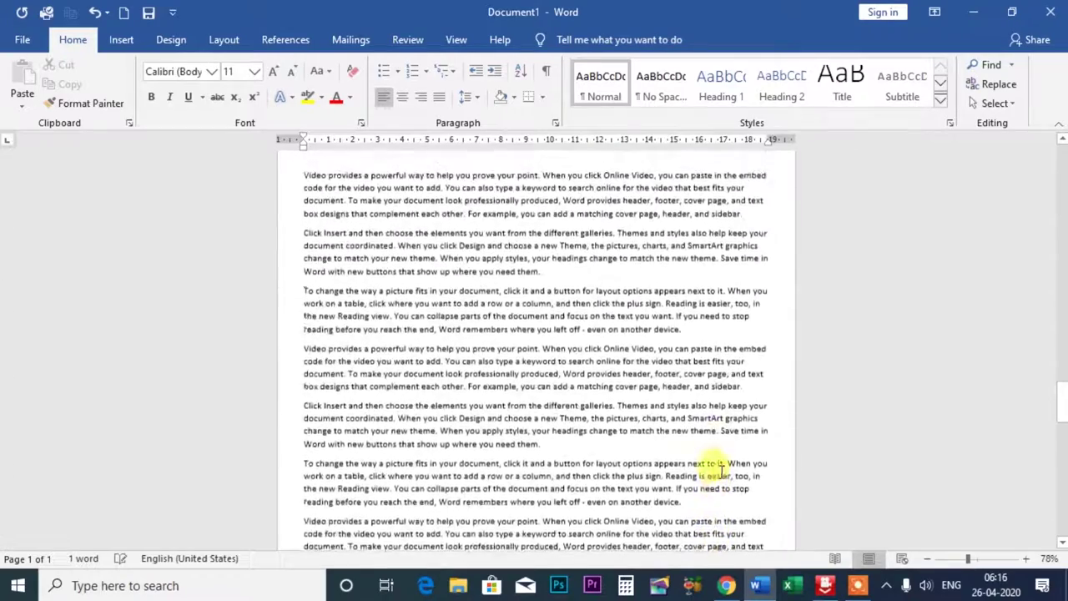
{"action": "scroll", "coordinate": [721, 469], "scroll_direction": "up", "scroll_amount": 5}
{"action": "scroll", "coordinate": [721, 471], "scroll_direction": "up", "scroll_amount": 3}
{"action": "left_click_drag", "start_coordinate": [1061, 351], "coordinate": [1061, 154]}
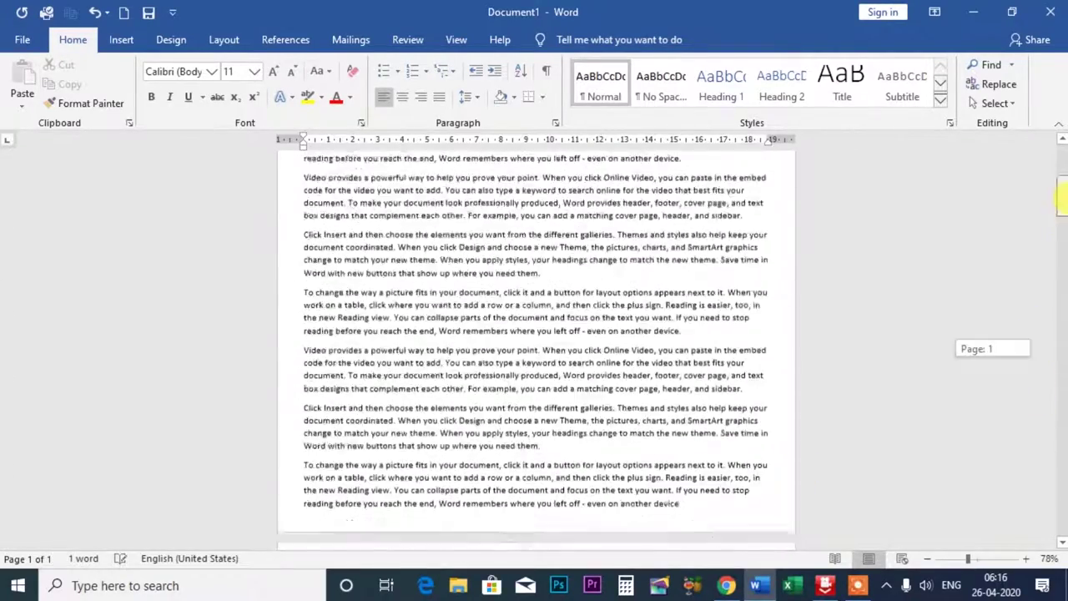
Insert the man PNG and woman photo from Desktop > GAURAV STUDIO > NO COPY RIDE at the text start.
{"action": "left_click", "coordinate": [302, 193]}
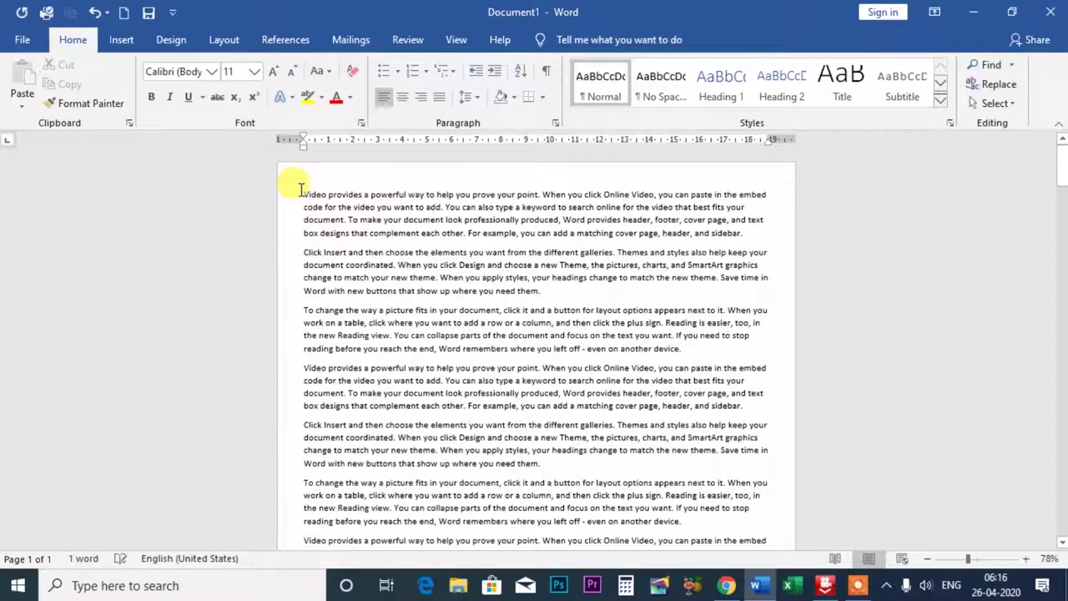
{"action": "left_click", "coordinate": [120, 39]}
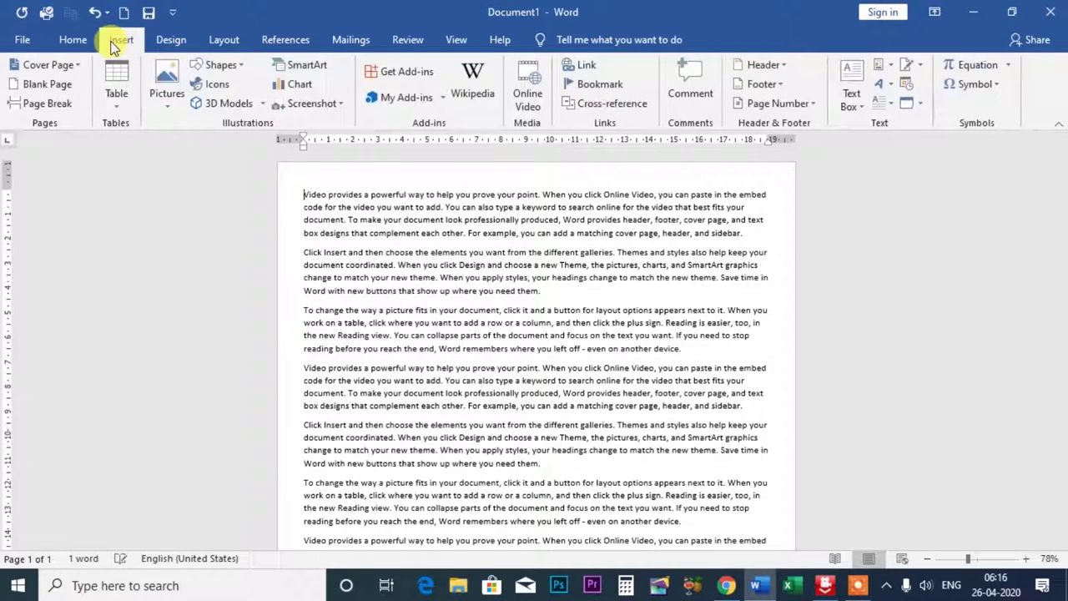
{"action": "left_click", "coordinate": [158, 86]}
{"action": "left_click", "coordinate": [189, 143]}
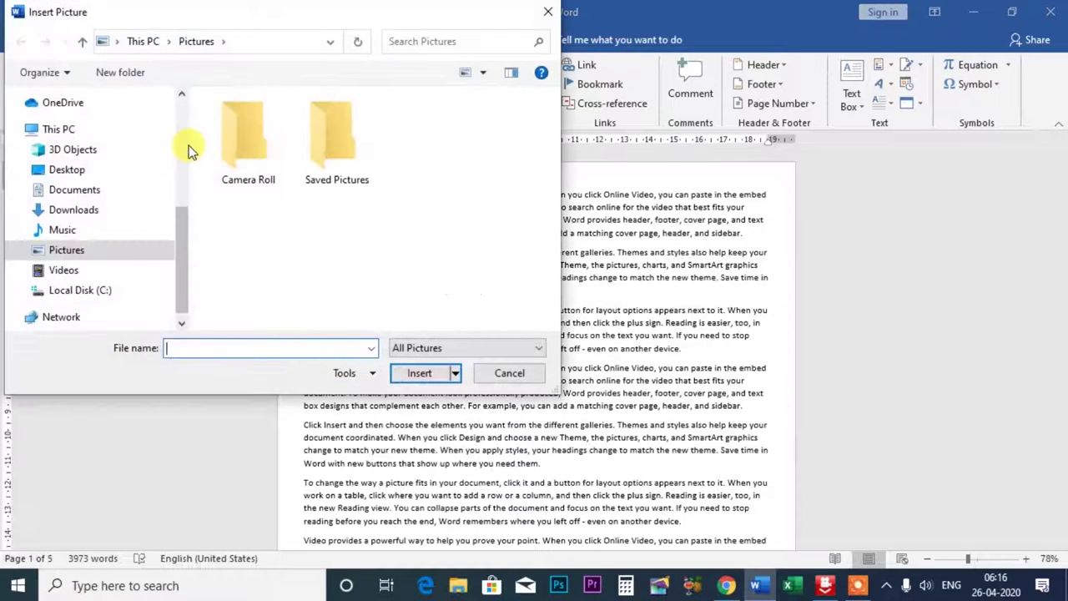
{"action": "left_click", "coordinate": [67, 171]}
{"action": "double_click", "coordinate": [231, 141]}
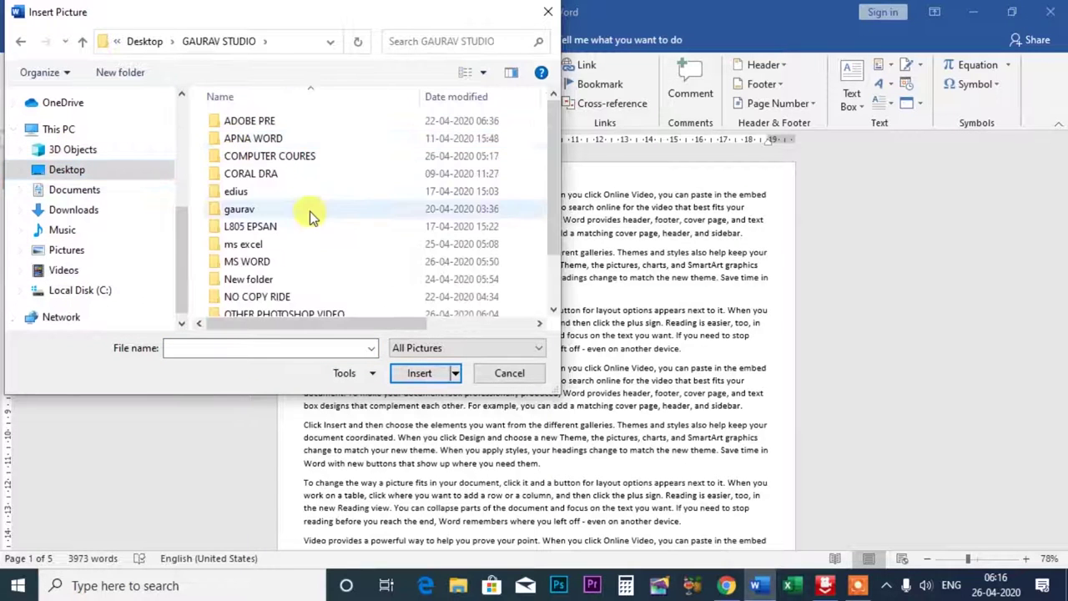
{"action": "scroll", "coordinate": [309, 211], "scroll_direction": "down", "scroll_amount": 1}
{"action": "double_click", "coordinate": [262, 236]}
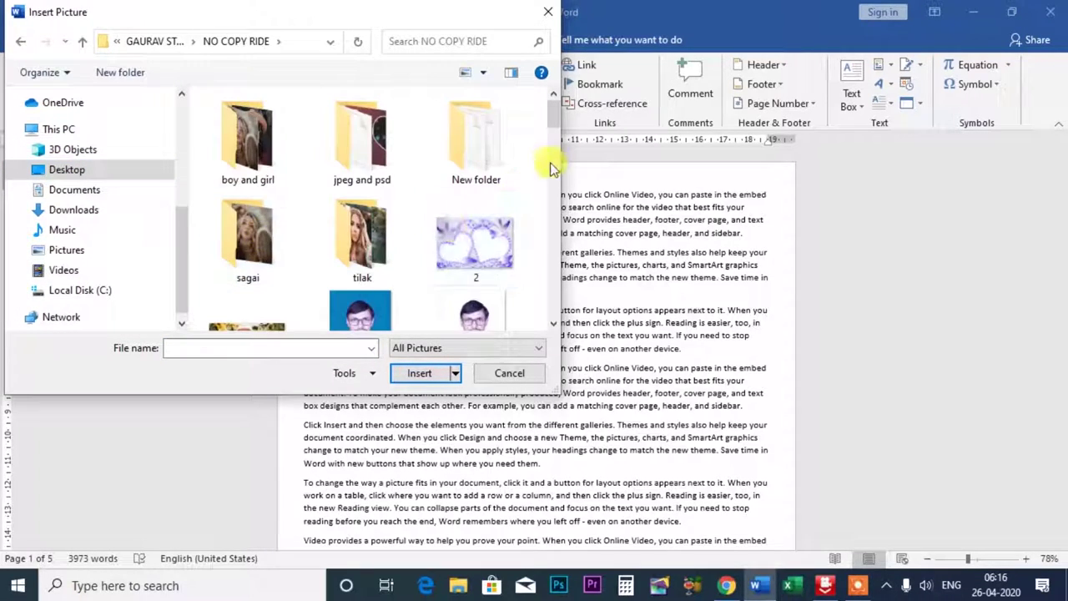
{"action": "left_click_drag", "start_coordinate": [551, 122], "coordinate": [548, 293]}
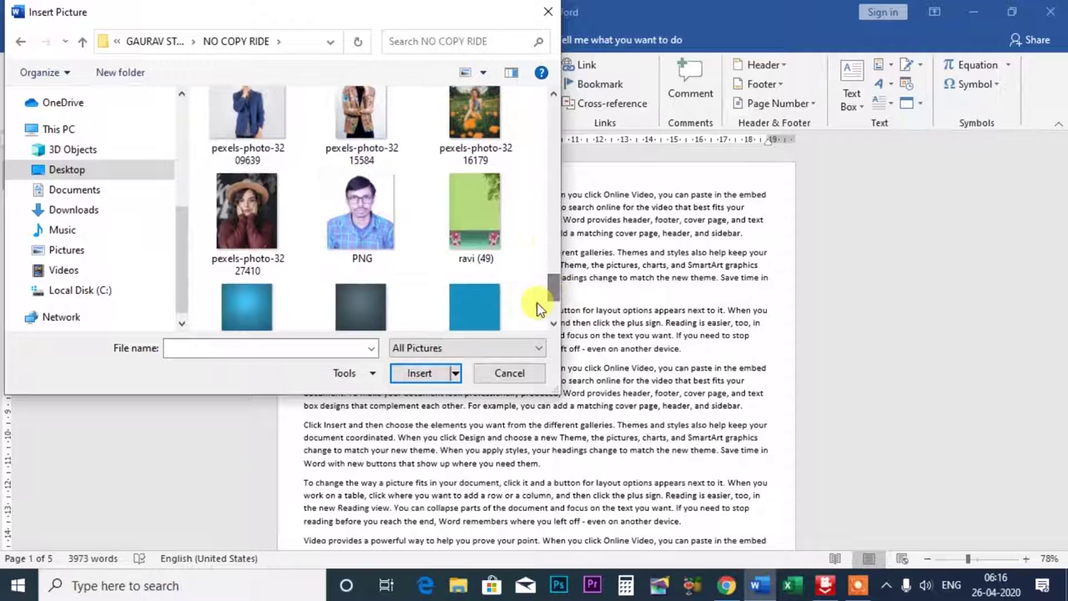
{"action": "left_click", "coordinate": [357, 223]}
{"action": "left_click", "coordinate": [234, 212], "text": "ctrl"}
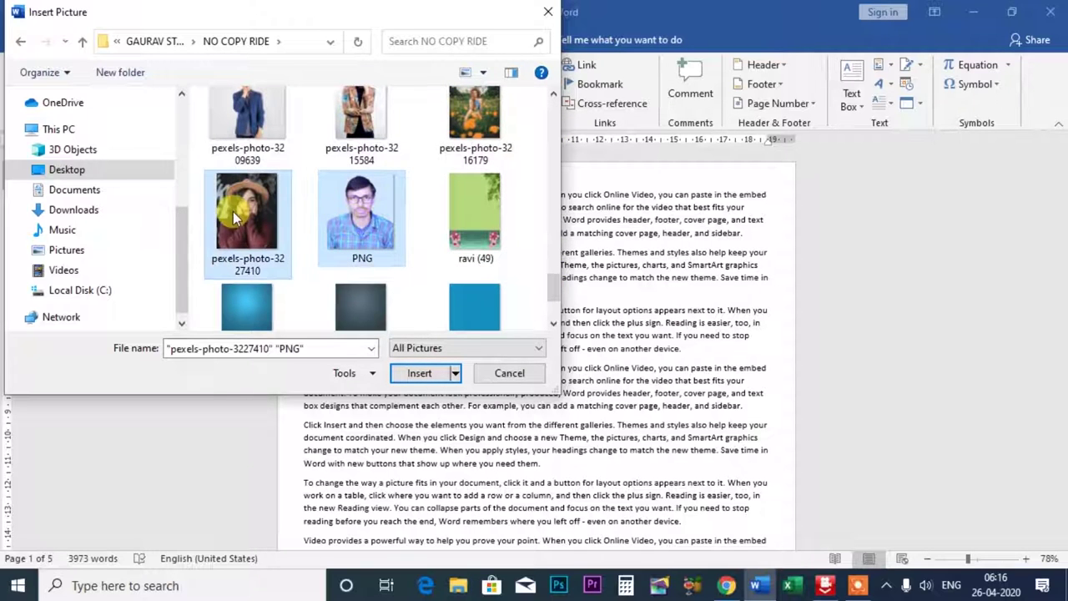
{"action": "left_click", "coordinate": [430, 374]}
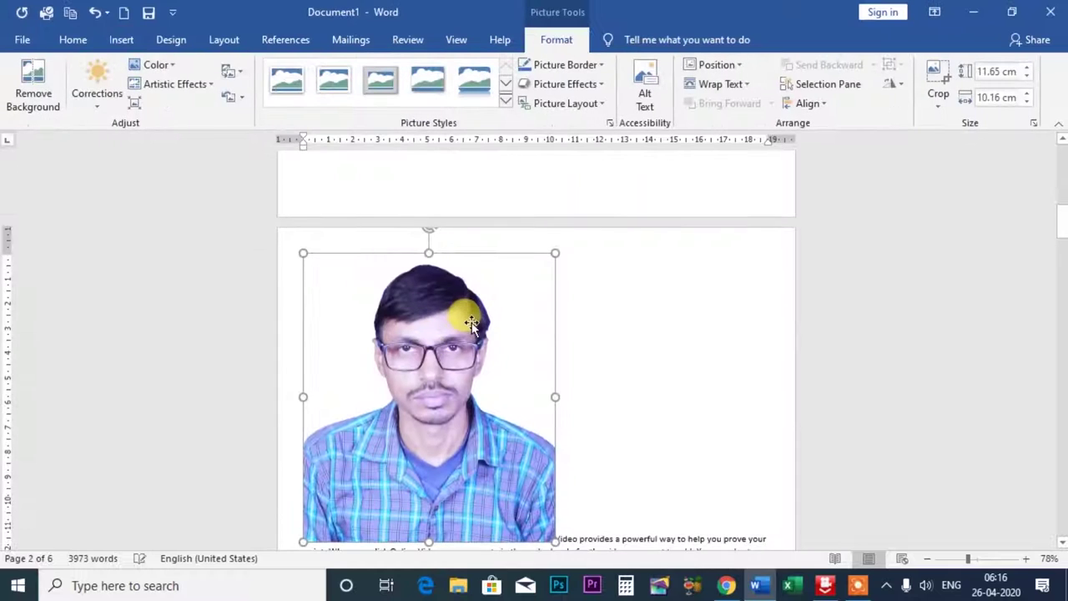
Shrink the woman photo at the top of page 1 to roughly half size.
{"action": "scroll", "coordinate": [470, 329], "scroll_direction": "down", "scroll_amount": 3}
{"action": "scroll", "coordinate": [462, 324], "scroll_direction": "up", "scroll_amount": 5}
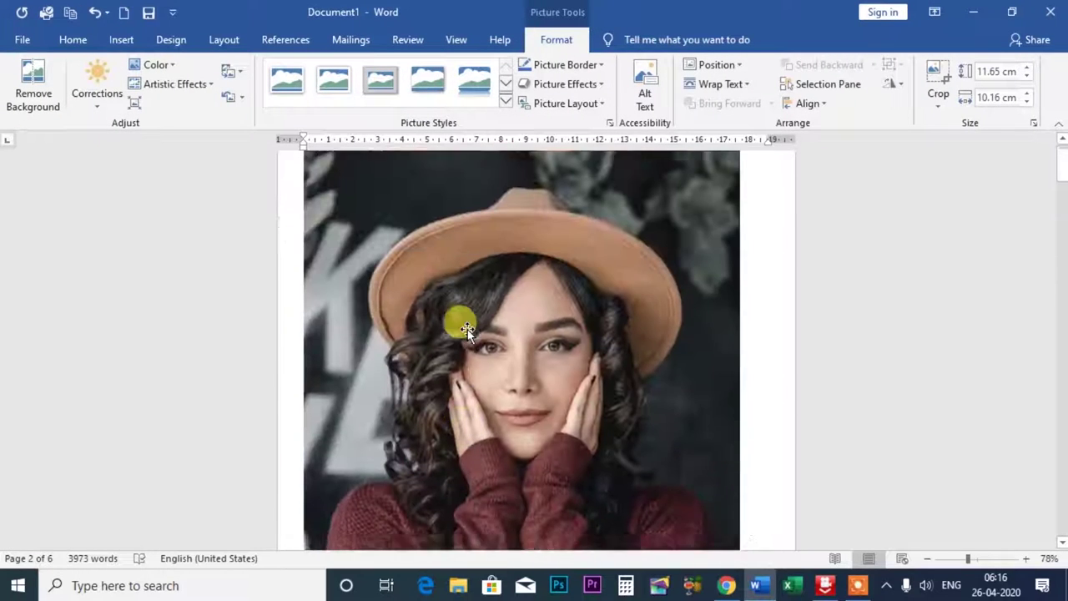
{"action": "left_click_drag", "start_coordinate": [302, 189], "coordinate": [555, 511]}
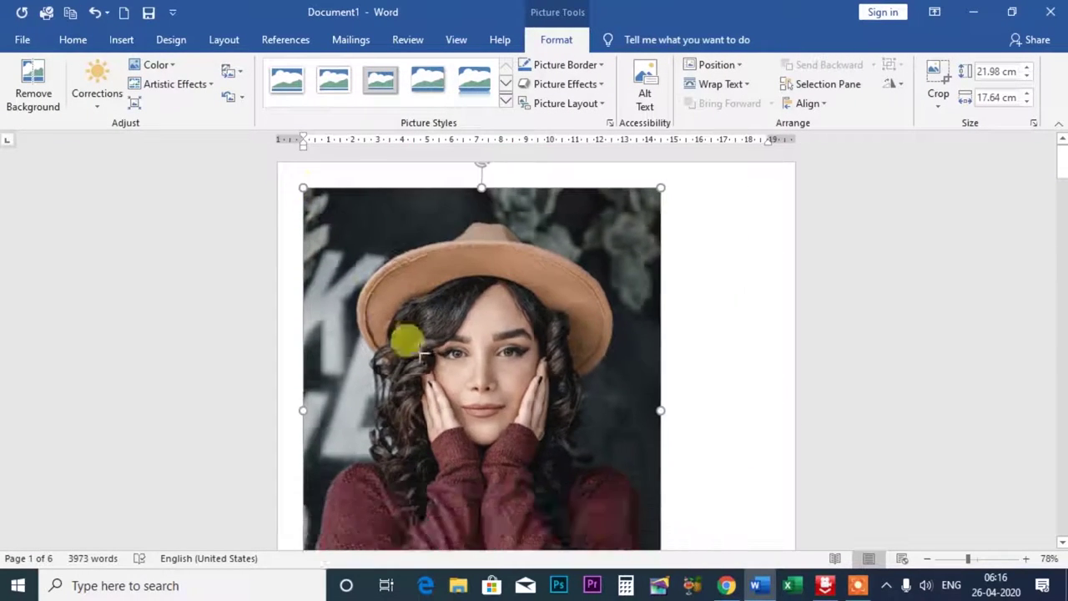
Cut the man's photo and paste it before 'To change' on page 2.
{"action": "left_click", "coordinate": [605, 325]}
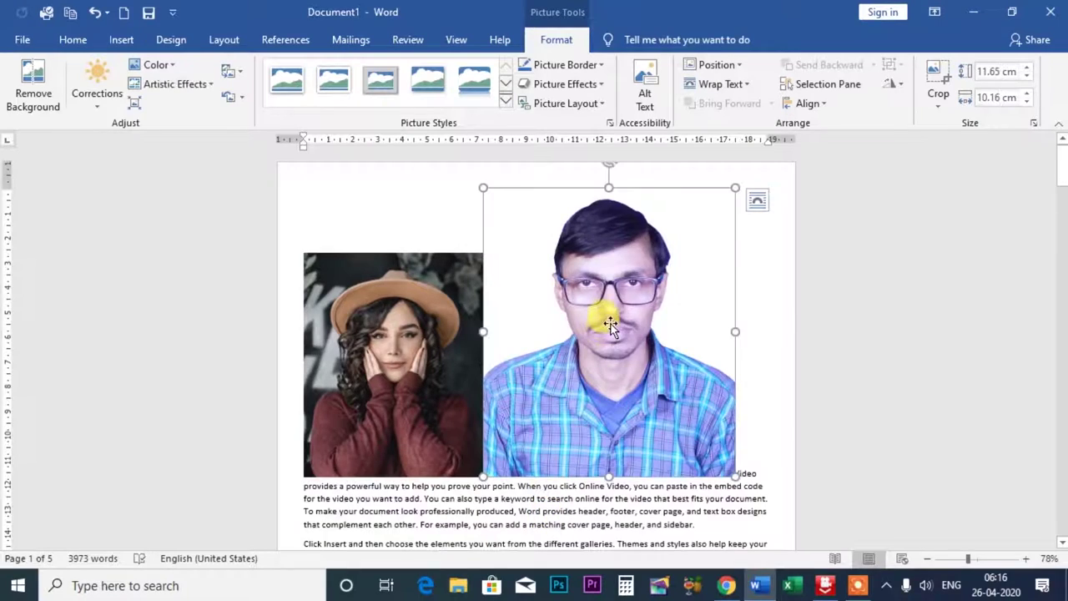
{"action": "right_click", "coordinate": [605, 325]}
{"action": "left_click", "coordinate": [650, 247]}
{"action": "scroll", "coordinate": [529, 310], "scroll_direction": "down", "scroll_amount": 3}
{"action": "scroll", "coordinate": [529, 334], "scroll_direction": "down", "scroll_amount": 5}
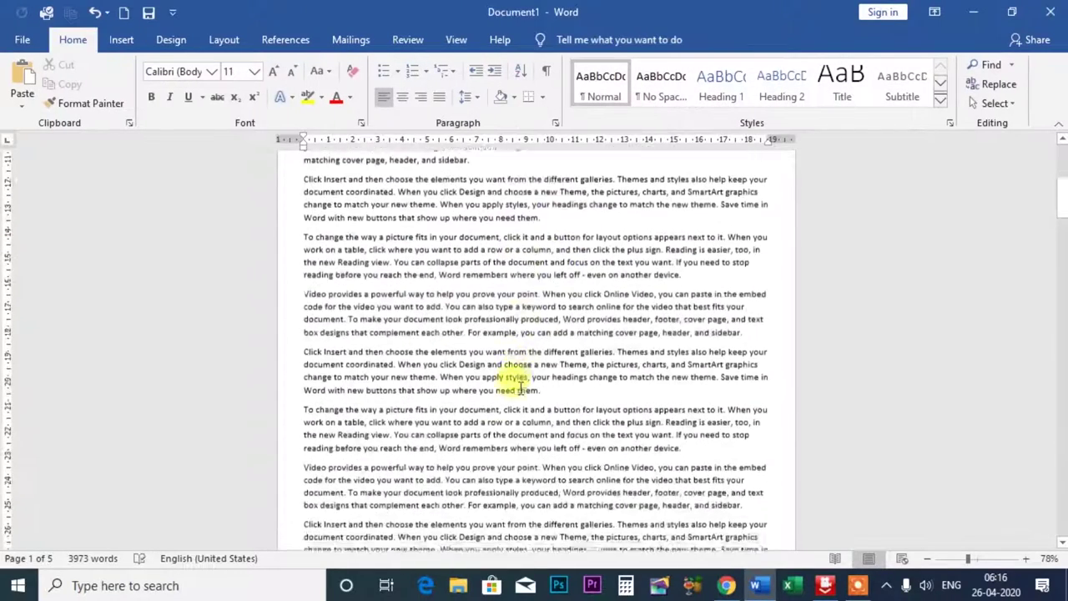
{"action": "scroll", "coordinate": [513, 376], "scroll_direction": "down", "scroll_amount": 5}
{"action": "scroll", "coordinate": [323, 316], "scroll_direction": "down", "scroll_amount": 3}
{"action": "left_click", "coordinate": [302, 320]}
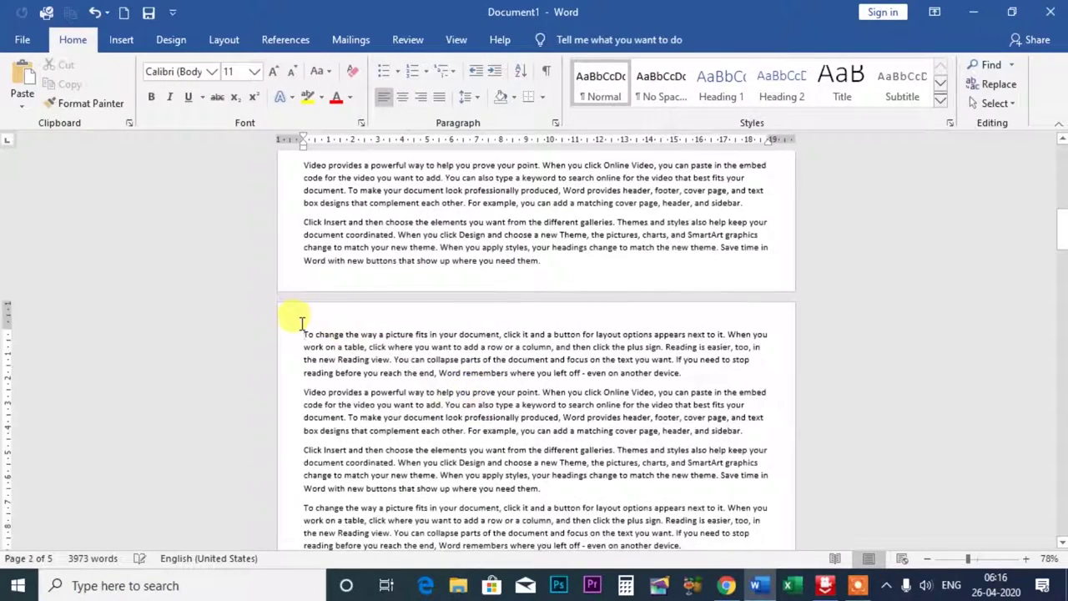
{"action": "key", "text": "ctrl+v"}
Make the woman photo slightly smaller again and zoom in on the document.
{"action": "scroll", "coordinate": [488, 306], "scroll_direction": "up", "scroll_amount": 3}
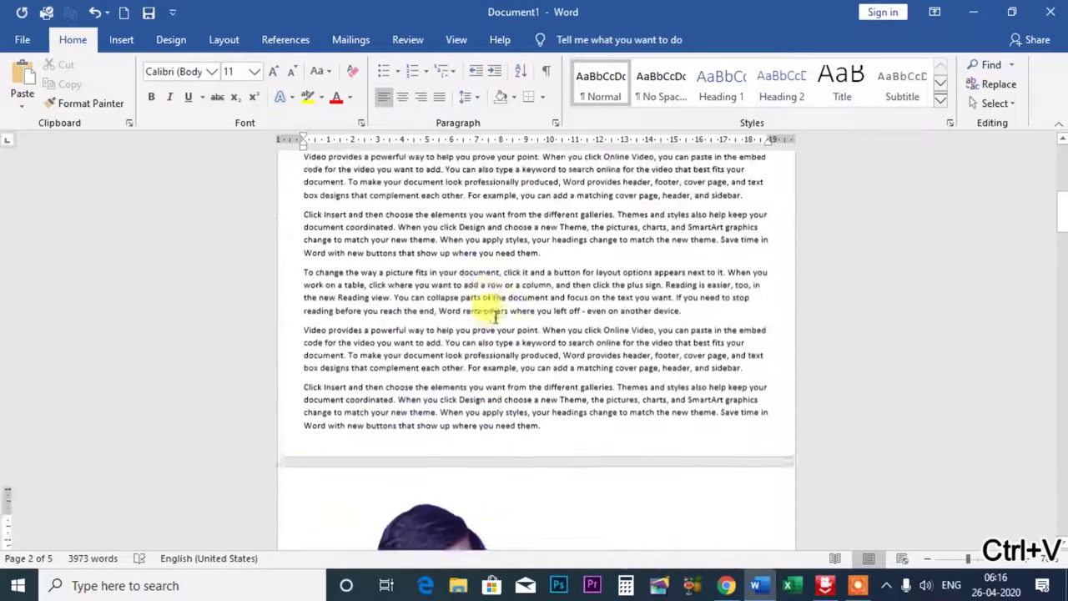
{"action": "scroll", "coordinate": [493, 318], "scroll_direction": "up", "scroll_amount": 1}
{"action": "scroll", "coordinate": [493, 318], "scroll_direction": "up", "scroll_amount": 4}
{"action": "left_click", "coordinate": [478, 376]}
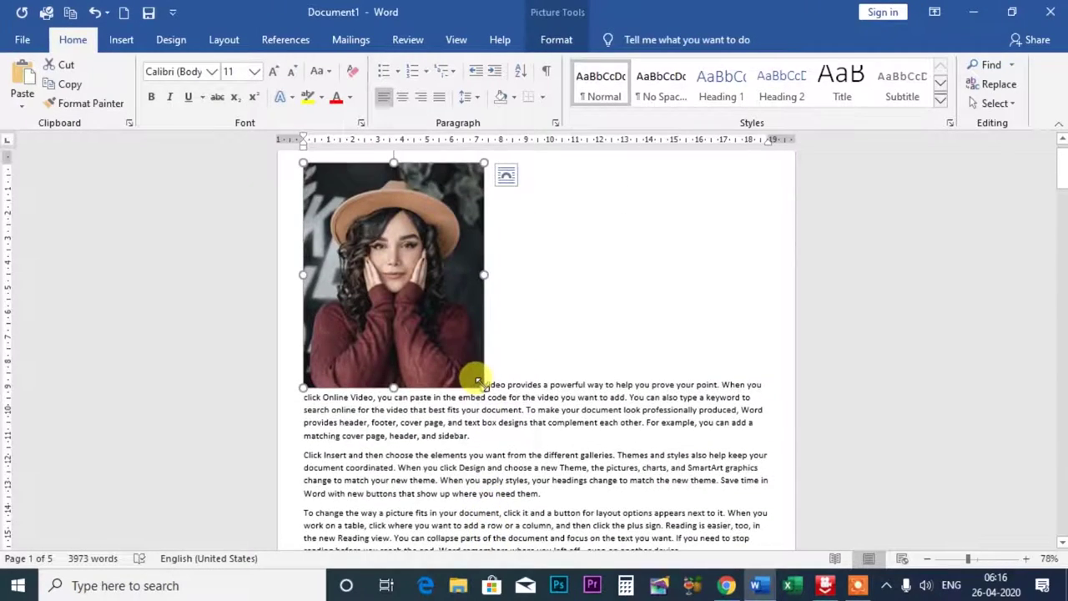
{"action": "left_click_drag", "start_coordinate": [479, 379], "coordinate": [430, 320]}
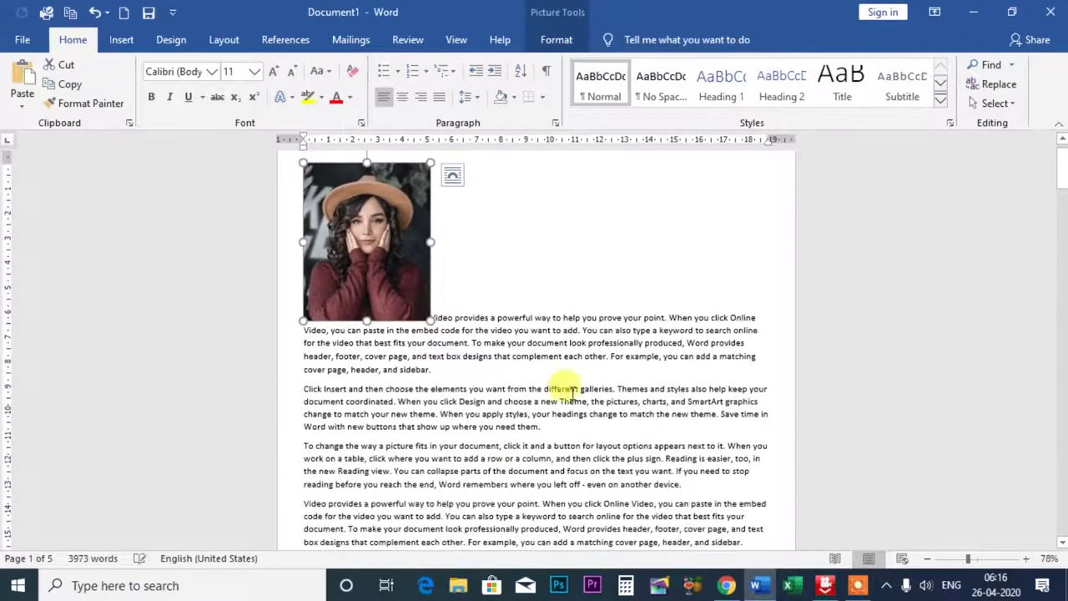
{"action": "left_click", "coordinate": [1026, 558]}
{"action": "left_click", "coordinate": [1026, 558]}
{"action": "left_click", "coordinate": [1026, 558]}
{"action": "left_click", "coordinate": [1026, 558]}
{"action": "left_click", "coordinate": [1026, 558]}
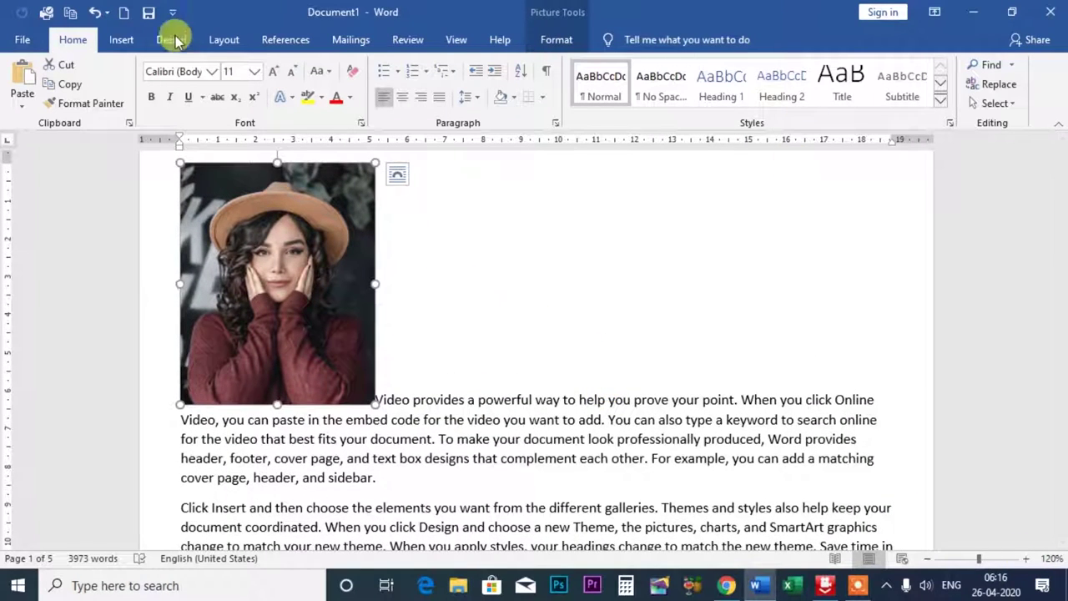
Set the woman photo's position to Middle Left with Square Text Wrapping.
{"action": "left_click", "coordinate": [118, 40]}
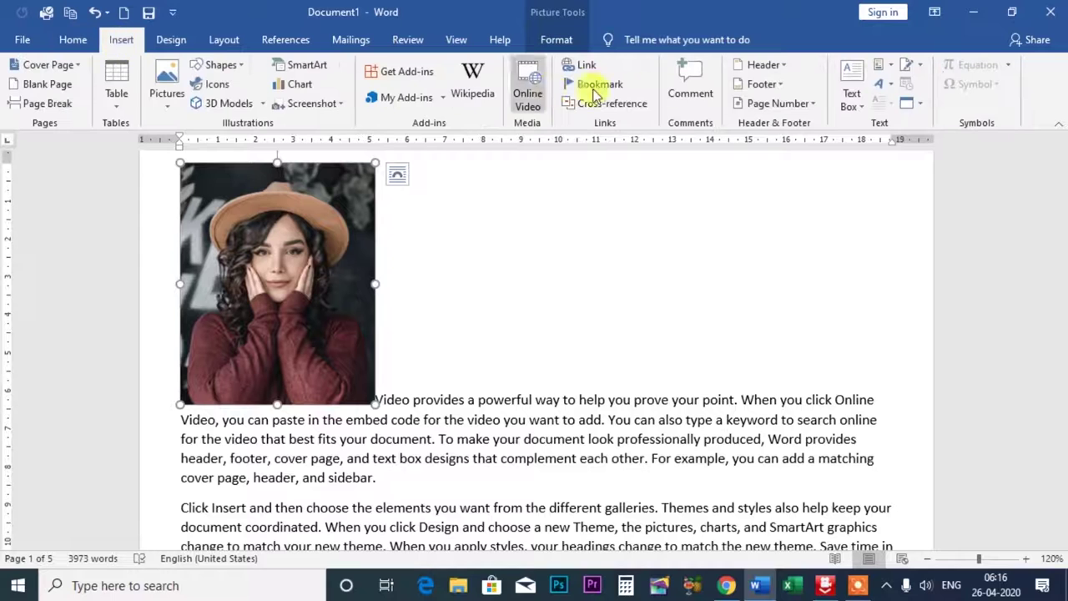
{"action": "left_click", "coordinate": [546, 42]}
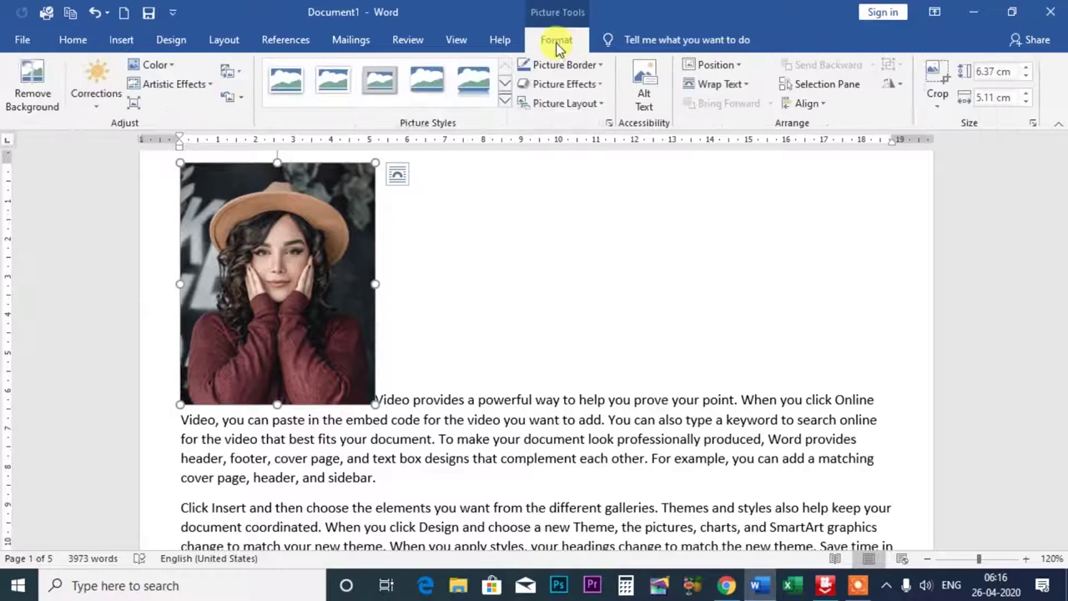
{"action": "left_click", "coordinate": [730, 71]}
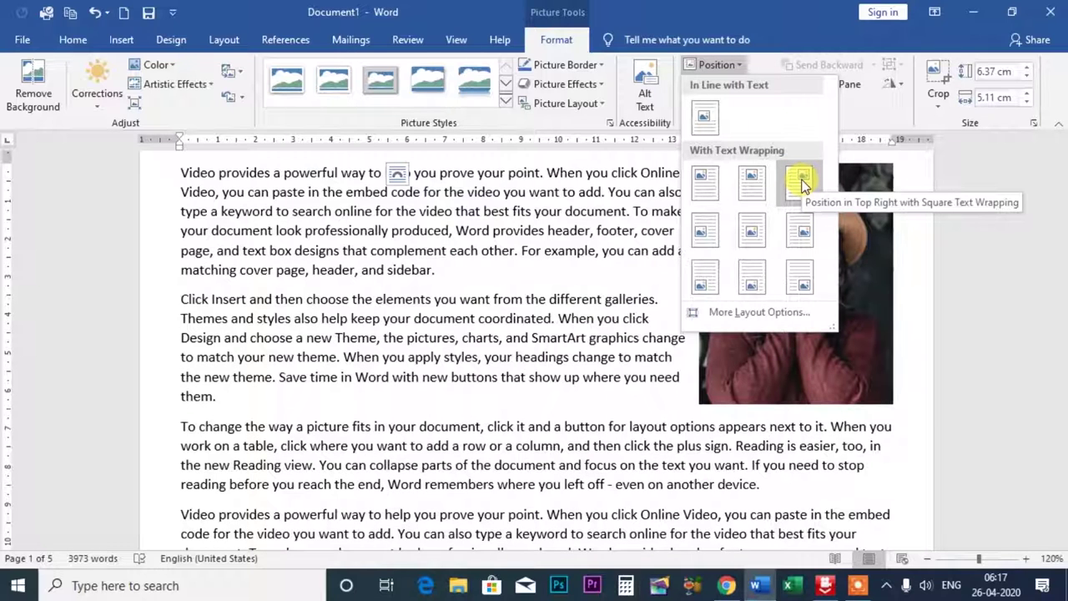
{"action": "left_click", "coordinate": [706, 236]}
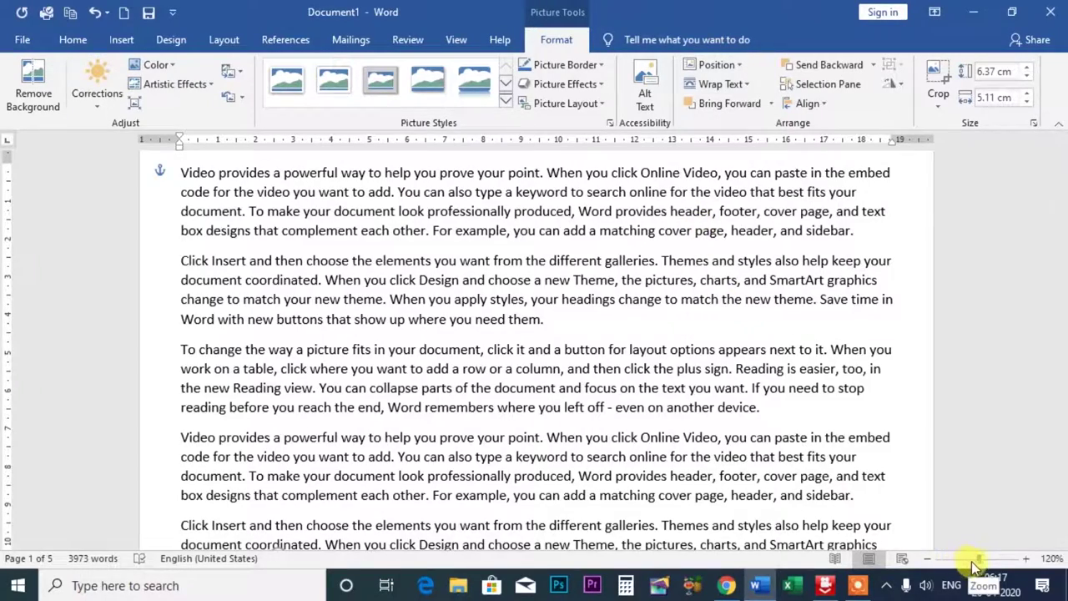
Zoom to 140% and reposition the woman's photo to Top Left with Square Text Wrapping.
{"action": "left_click_drag", "start_coordinate": [978, 559], "coordinate": [950, 563]}
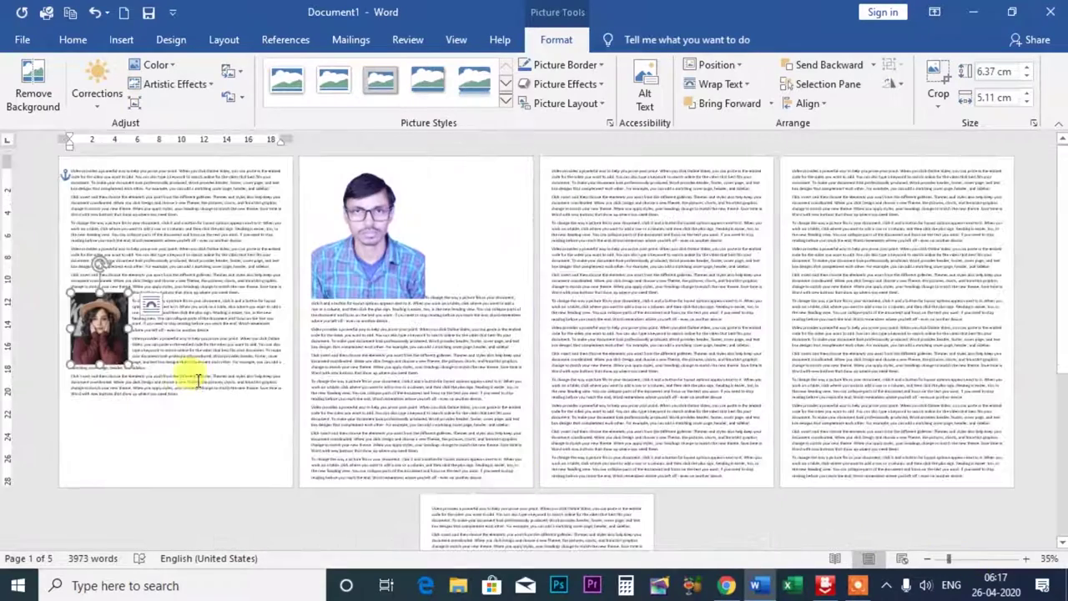
{"action": "left_click", "coordinate": [741, 67]}
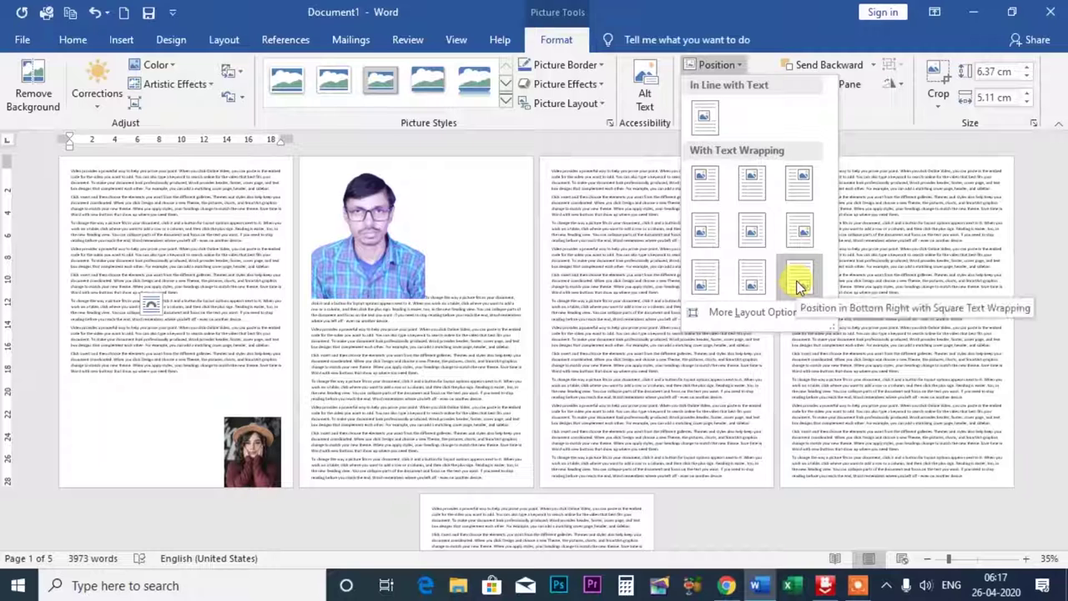
{"action": "left_click", "coordinate": [707, 178]}
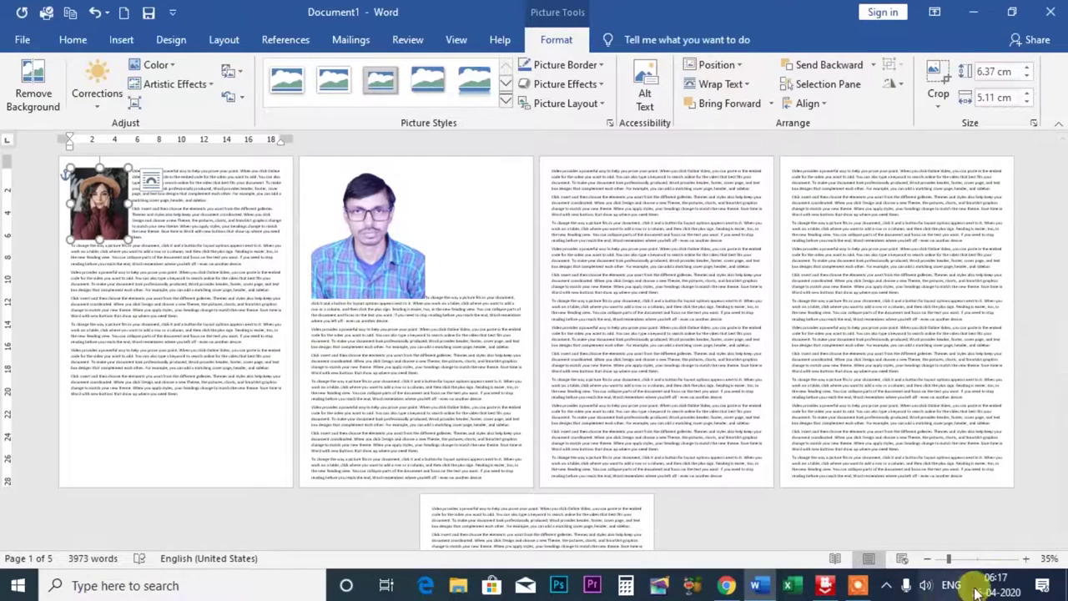
{"action": "scroll", "coordinate": [1026, 565], "scroll_direction": "up", "scroll_amount": 2}
{"action": "scroll", "coordinate": [1026, 566], "scroll_direction": "up", "scroll_amount": 2}
{"action": "scroll", "coordinate": [1026, 565], "scroll_direction": "up", "scroll_amount": 2}
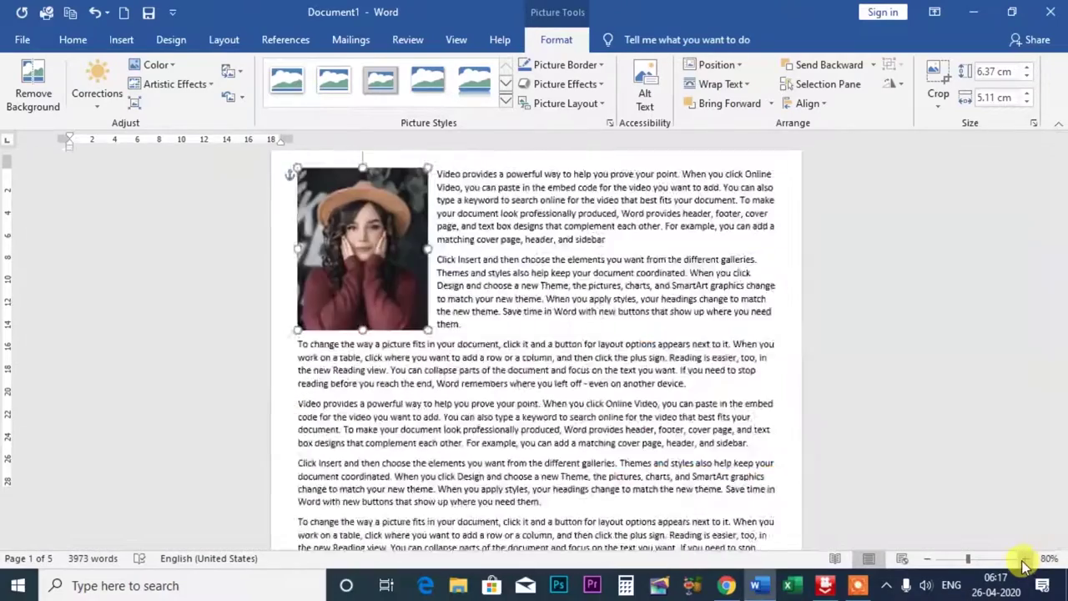
{"action": "scroll", "coordinate": [1026, 566], "scroll_direction": "up", "scroll_amount": 1}
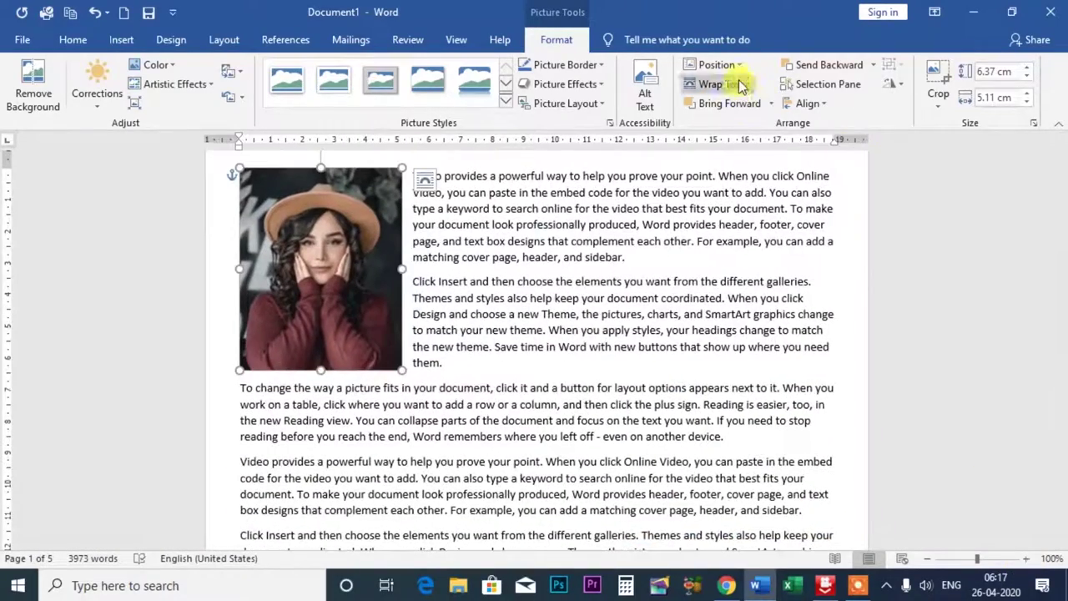
{"action": "left_click", "coordinate": [737, 67]}
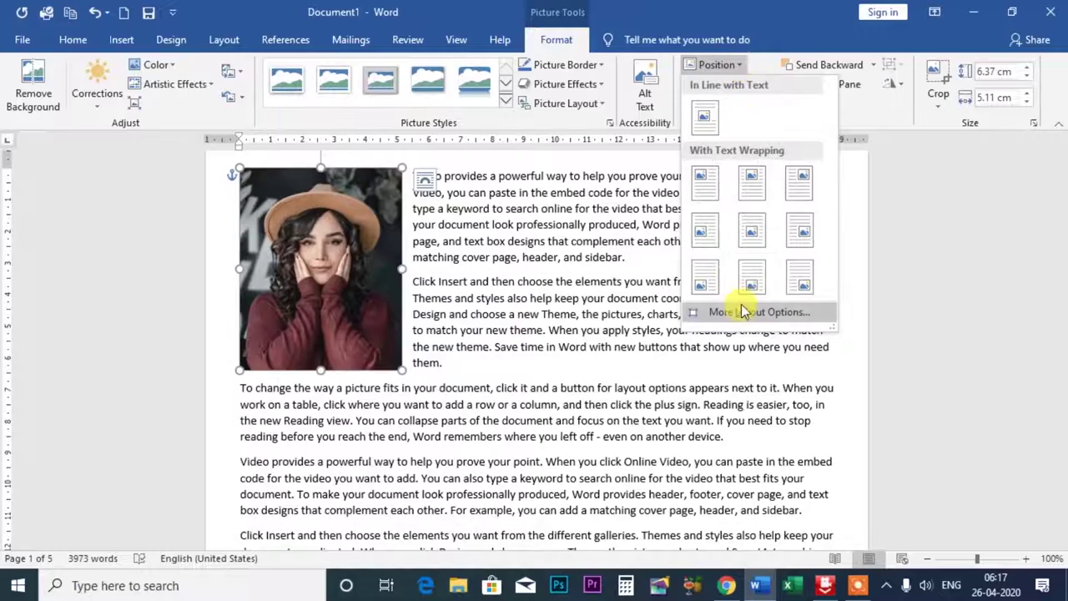
In Layout options, set the woman's photo to Square wrapping with text on the Left only.
{"action": "left_click", "coordinate": [742, 313]}
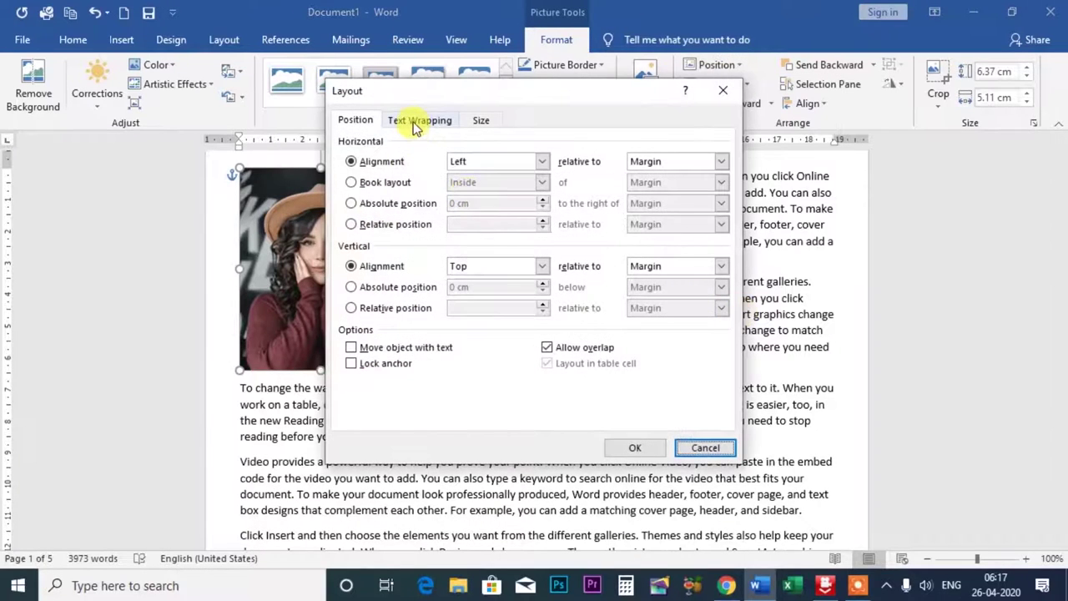
{"action": "left_click", "coordinate": [414, 126]}
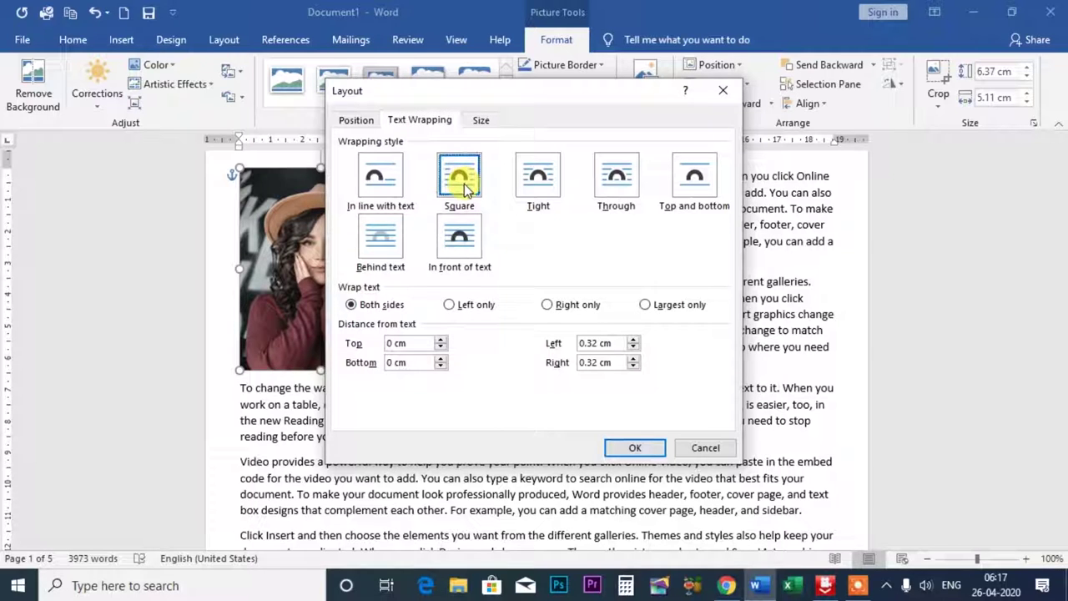
{"action": "left_click", "coordinate": [538, 175]}
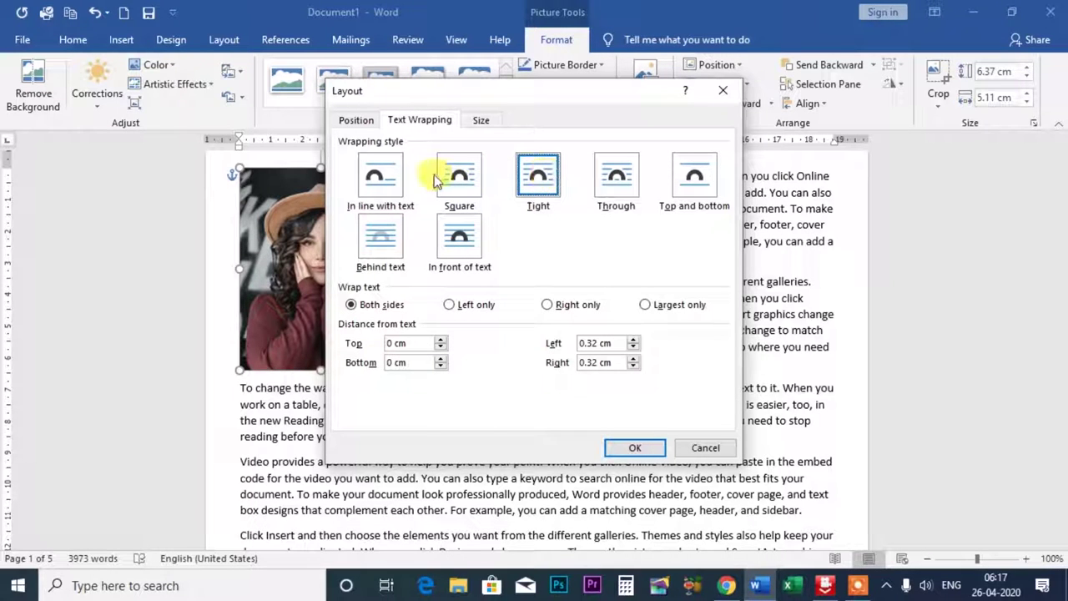
{"action": "left_click", "coordinate": [460, 181]}
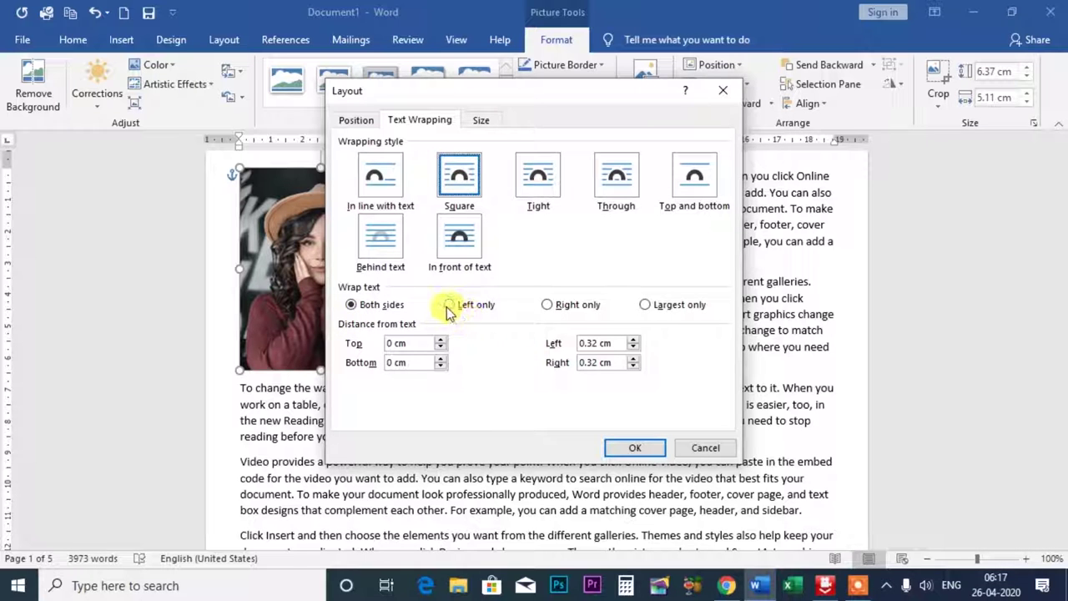
{"action": "left_click", "coordinate": [631, 448]}
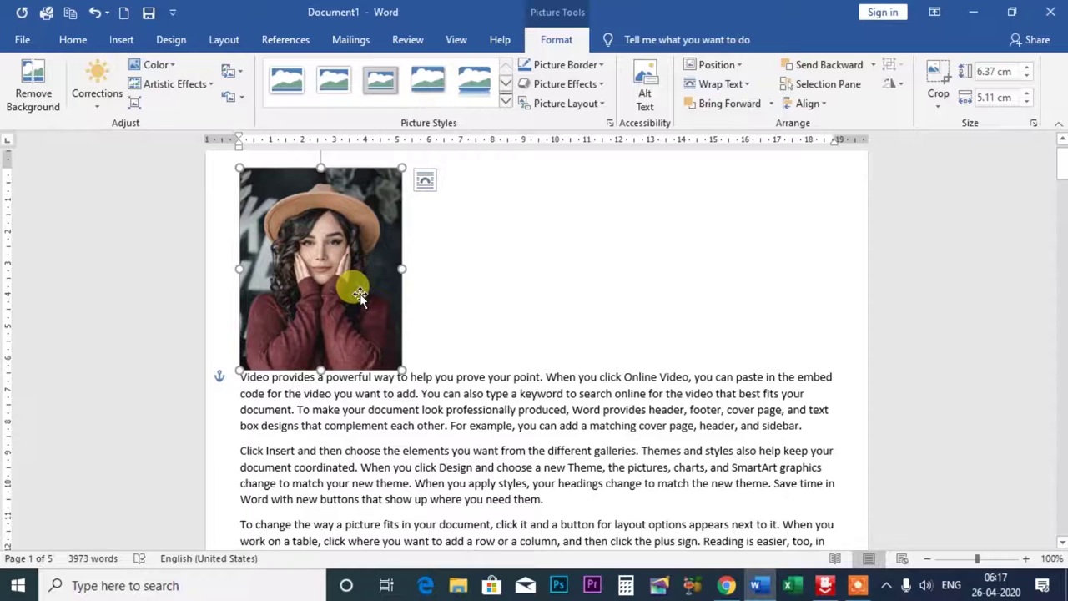
Undo the left-only wrap, try In Line with Text, then settle on Square wrapping.
{"action": "key", "text": "ctrl+z"}
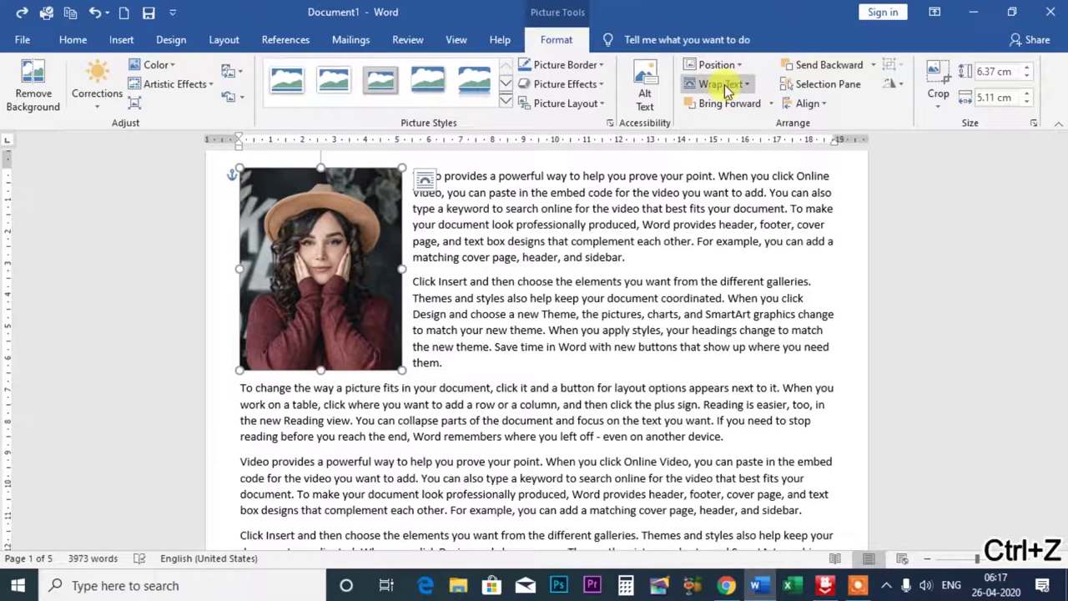
{"action": "left_click", "coordinate": [722, 85]}
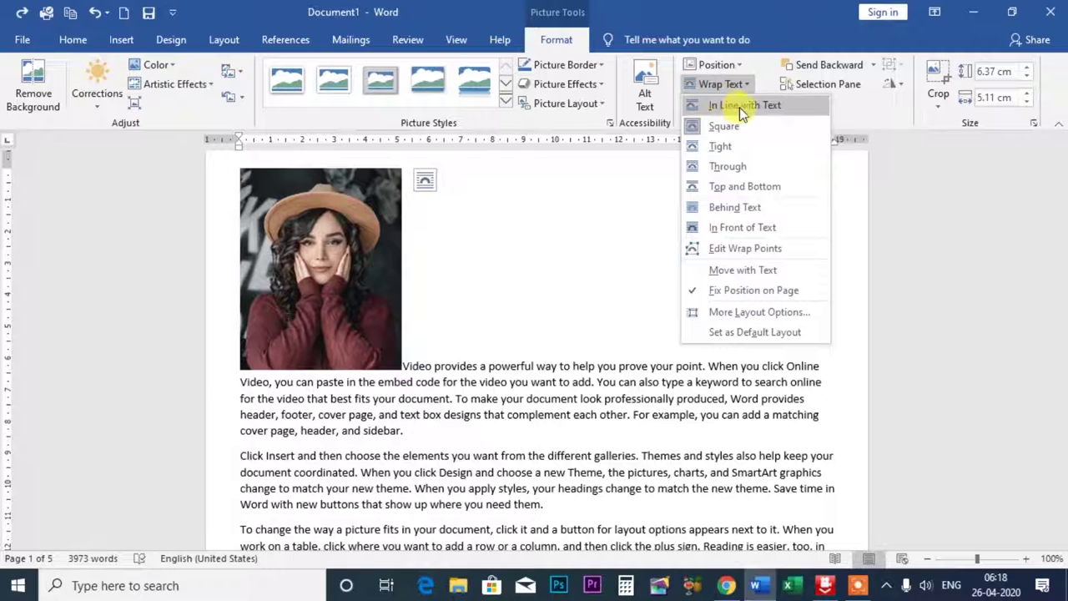
{"action": "left_click", "coordinate": [738, 107]}
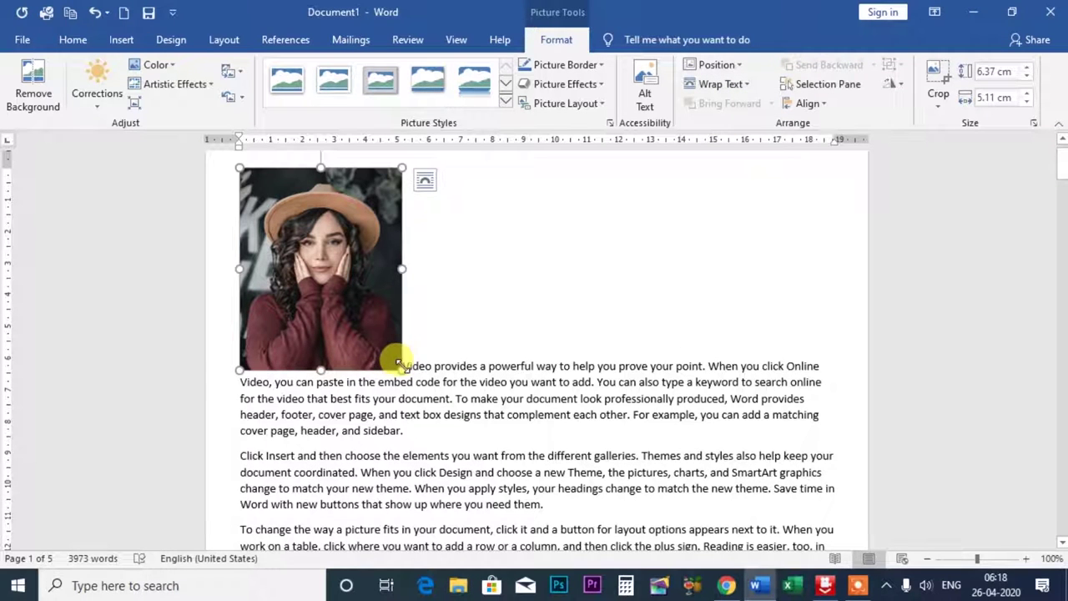
{"action": "key", "text": "ctrl+z"}
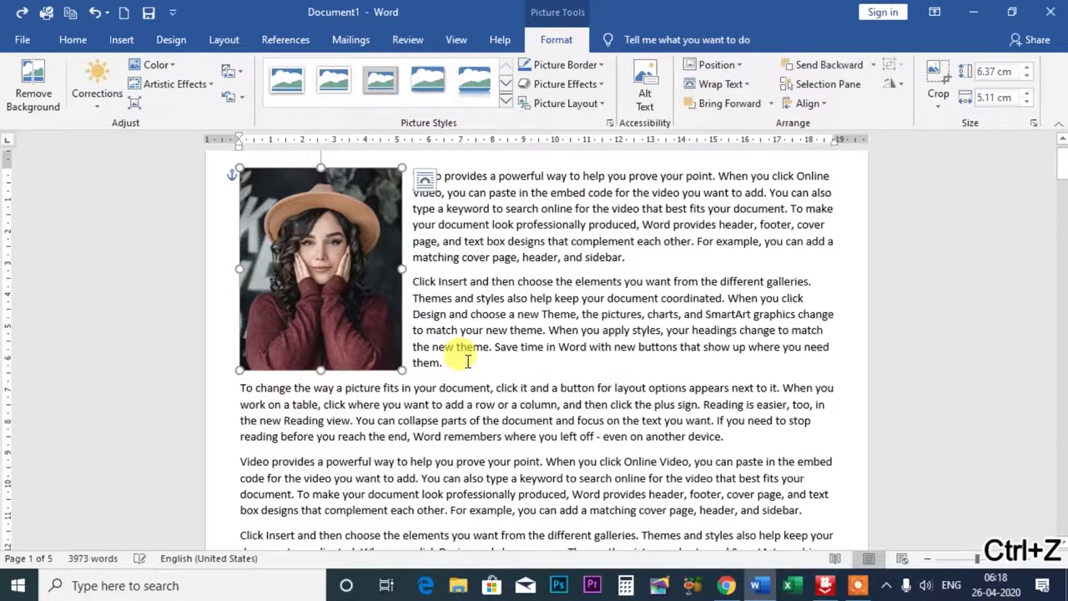
{"action": "left_click", "coordinate": [735, 85]}
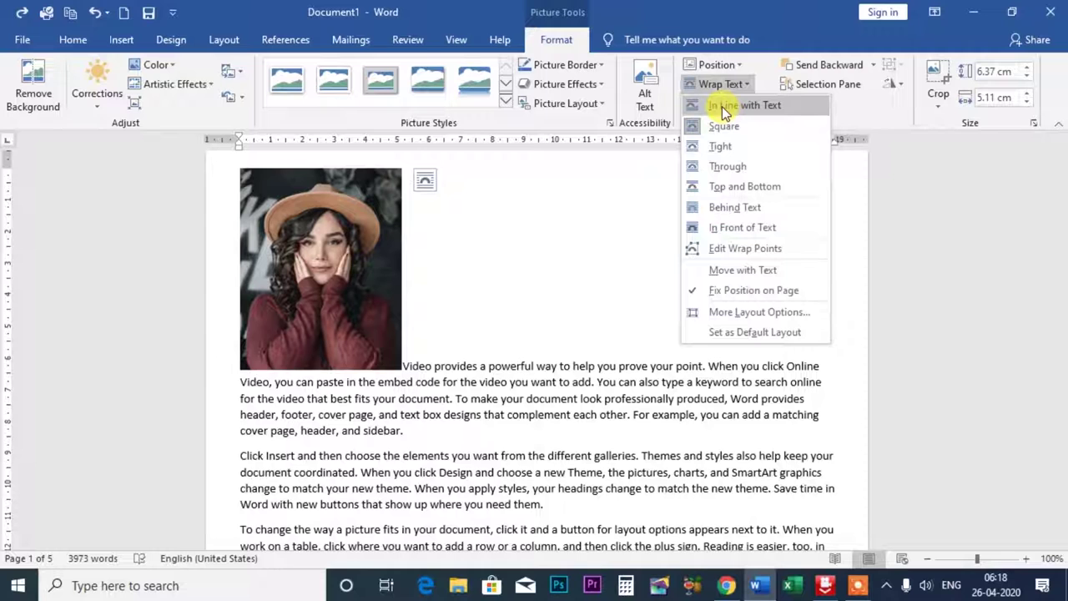
{"action": "left_click", "coordinate": [722, 106]}
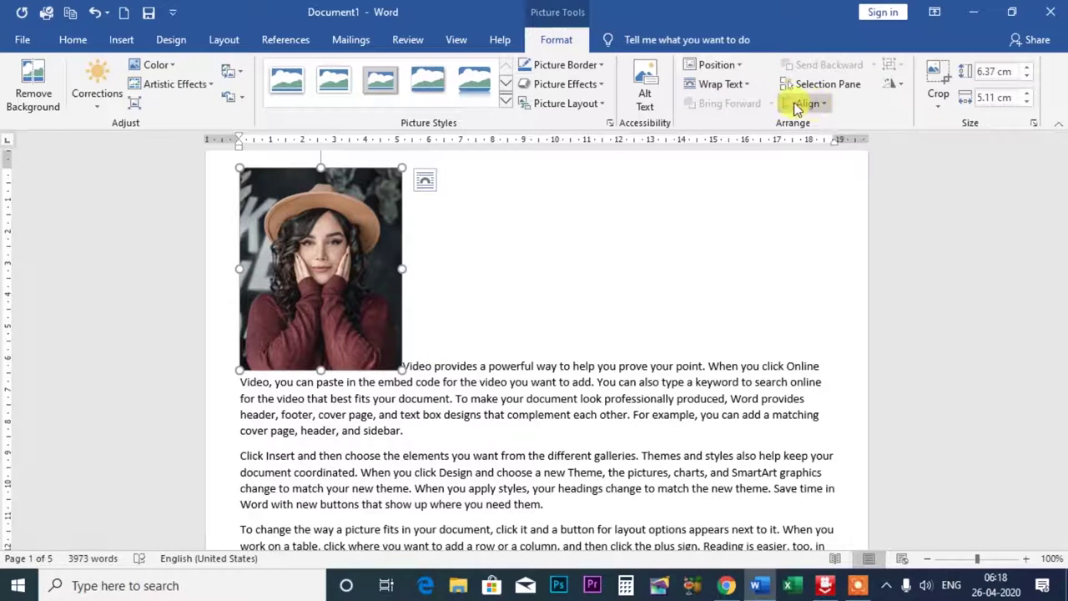
{"action": "left_click", "coordinate": [735, 85]}
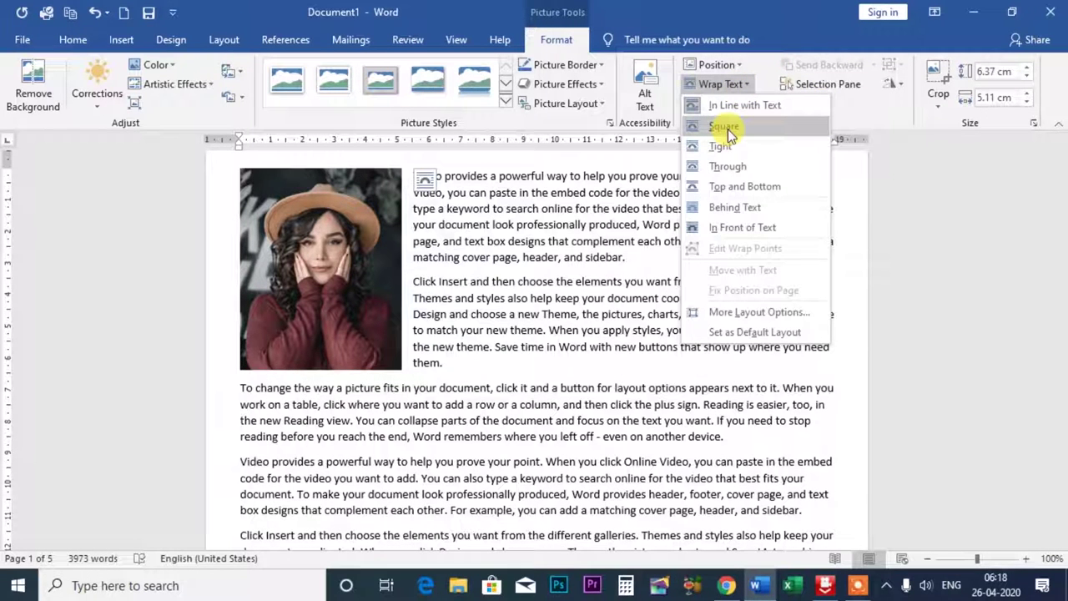
{"action": "left_click", "coordinate": [726, 127]}
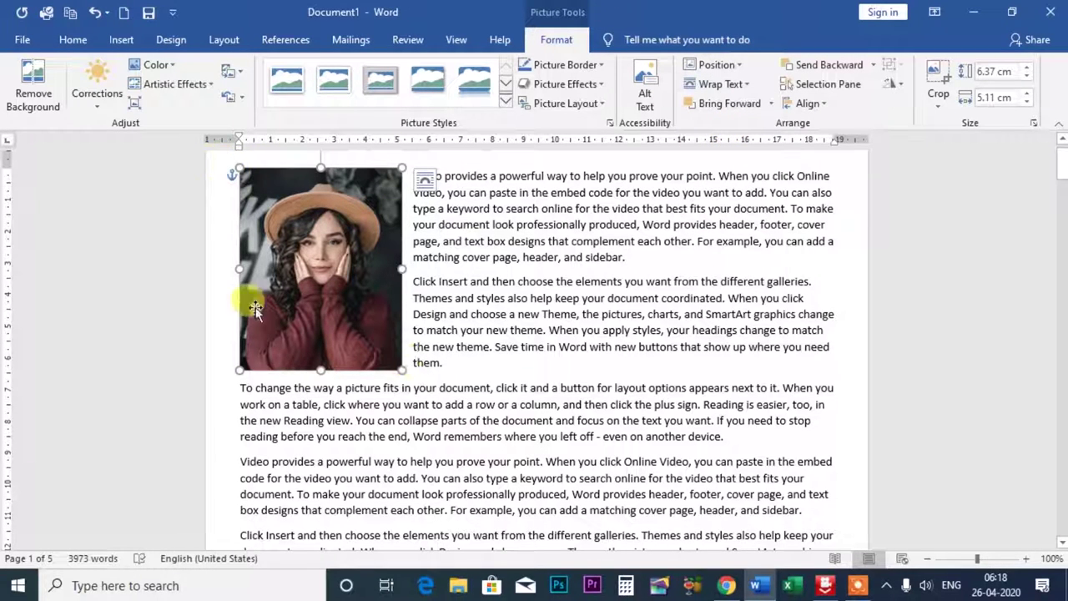
Drag the woman's photo into the second paragraph and set it In Line with Text.
{"action": "left_click", "coordinate": [750, 86]}
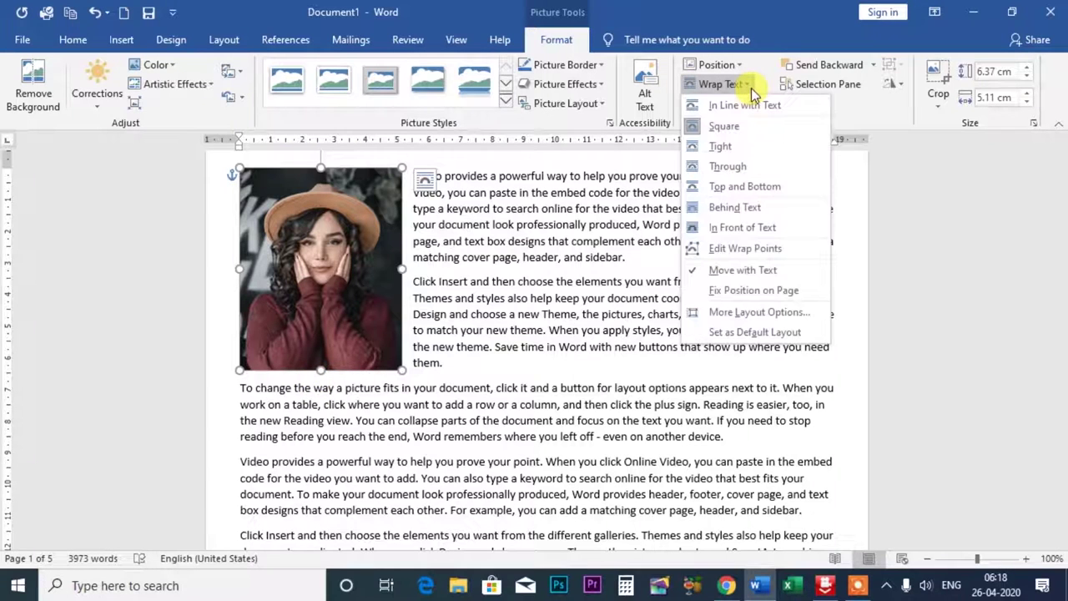
{"action": "left_click_drag", "start_coordinate": [288, 240], "coordinate": [456, 251]}
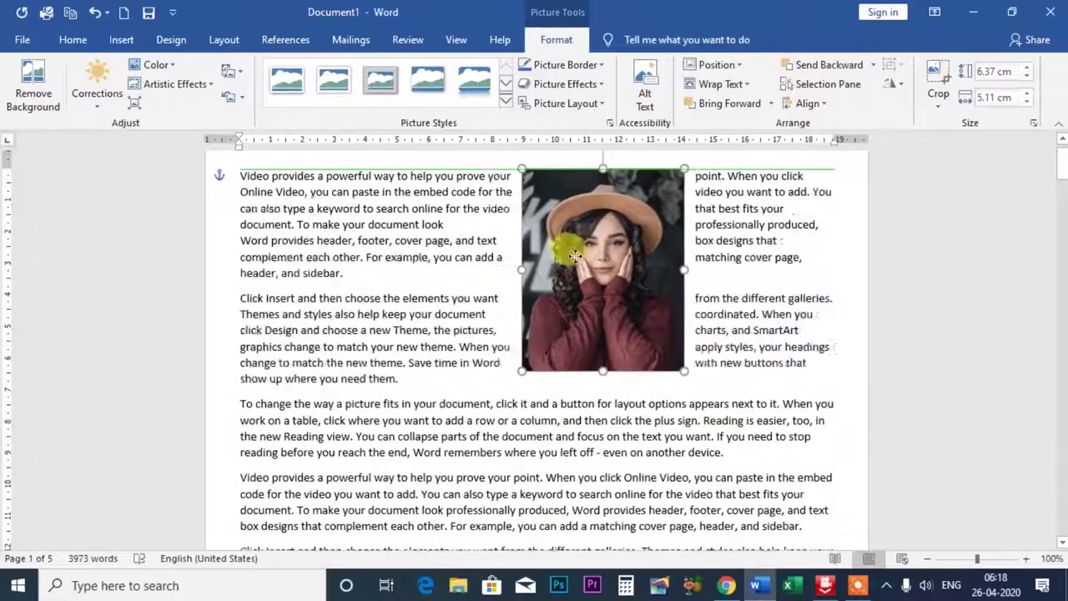
{"action": "mouse_move", "coordinate": [457, 251]}
{"action": "left_mouse_down"}
{"action": "mouse_move", "coordinate": [527, 333]}
{"action": "mouse_move", "coordinate": [426, 344]}
{"action": "left_mouse_up"}
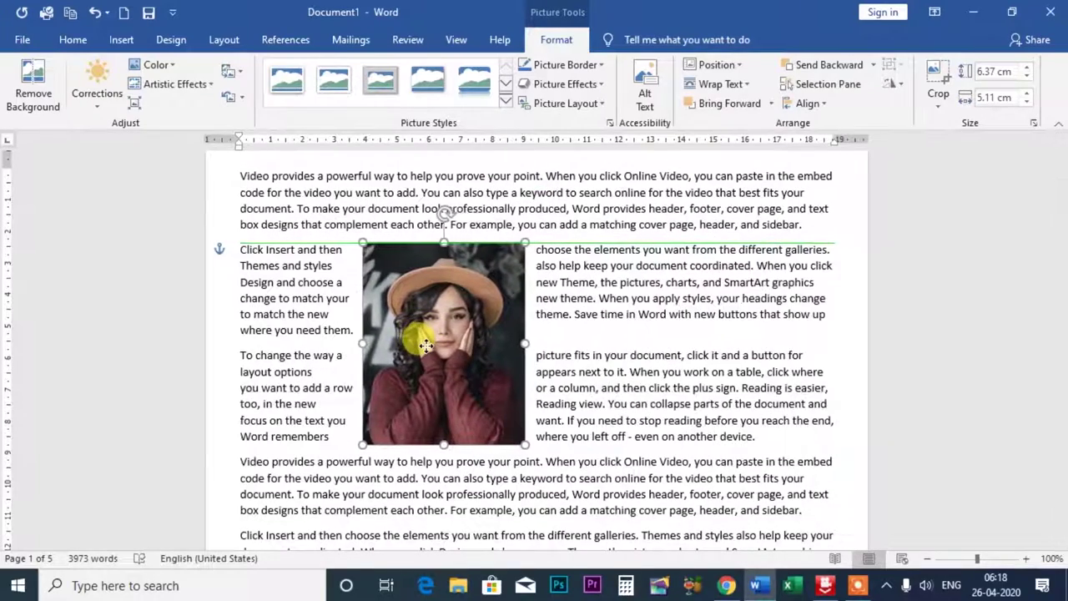
{"action": "left_click", "coordinate": [726, 88]}
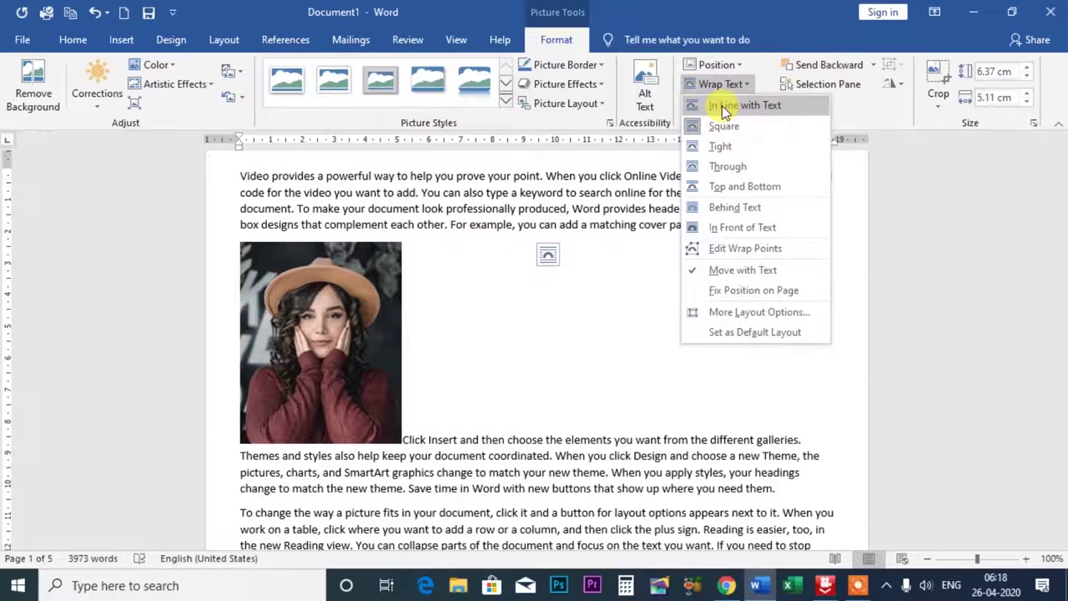
{"action": "left_click", "coordinate": [721, 105]}
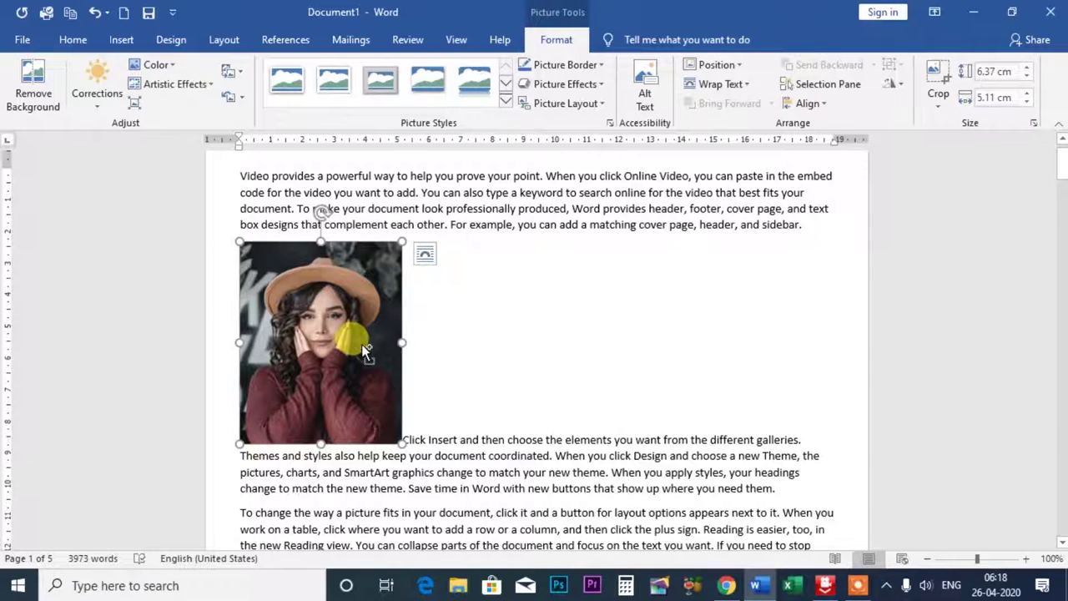
Undo the move back to top-left and set the photo In Line with Text.
{"action": "key", "text": "ctrl+z"}
{"action": "key", "text": "ctrl+z"}
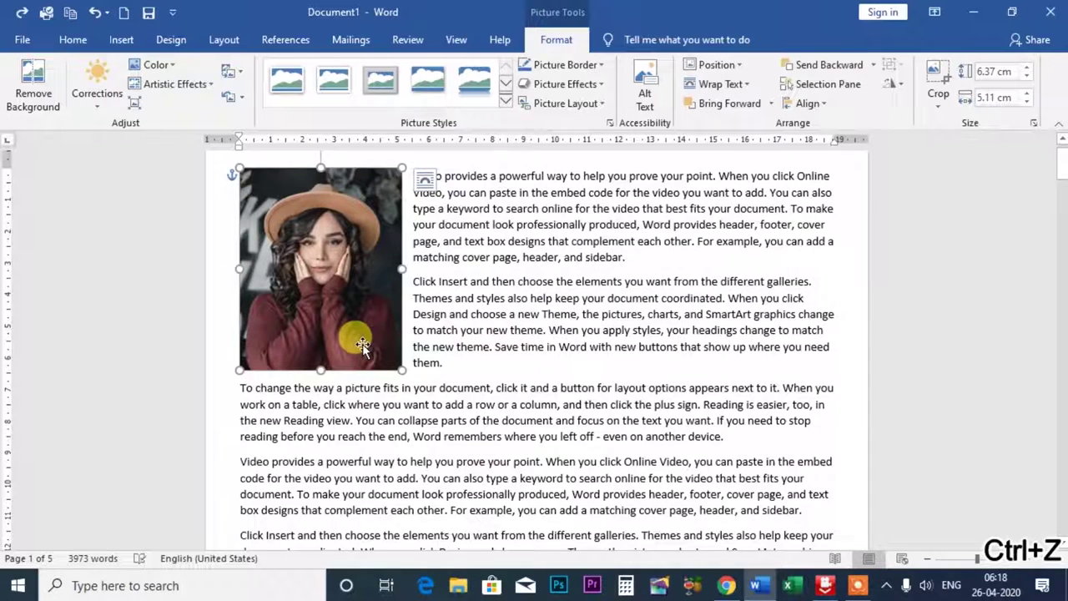
{"action": "key", "text": "ctrl+z"}
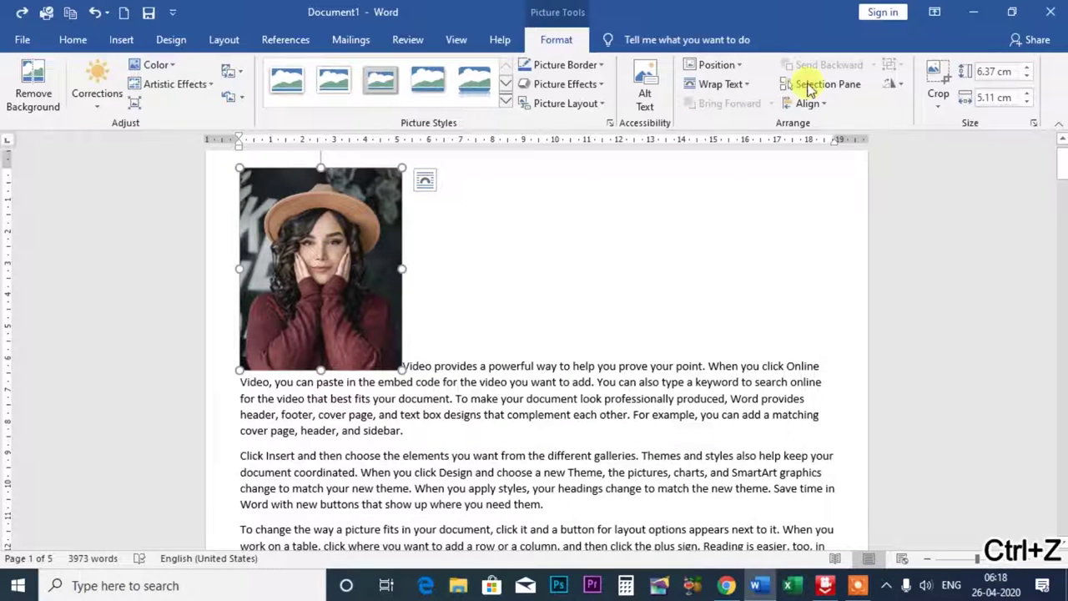
{"action": "left_click", "coordinate": [743, 85]}
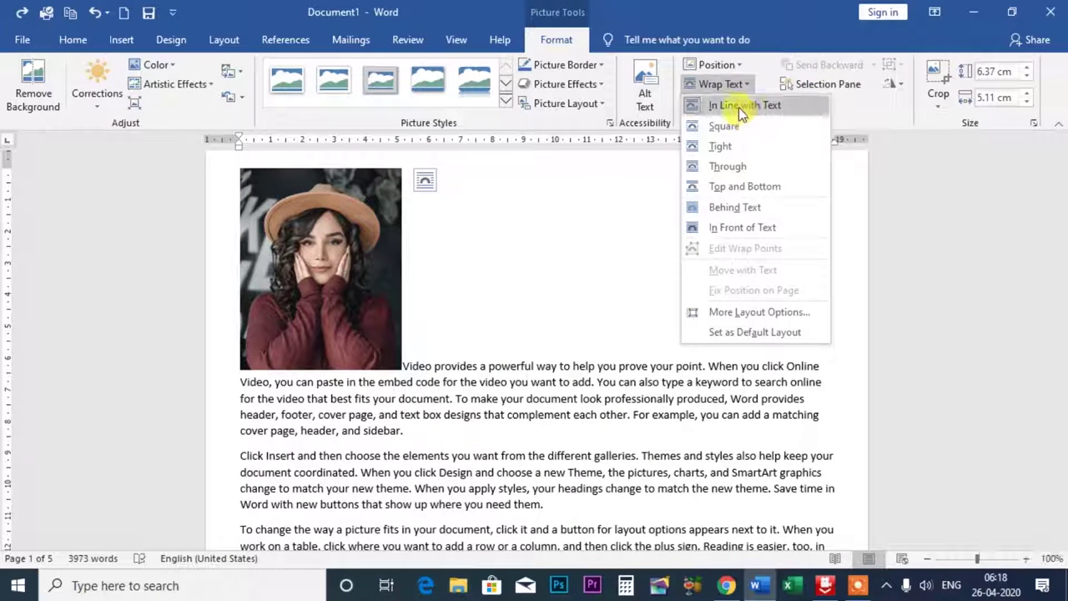
{"action": "left_click", "coordinate": [738, 107]}
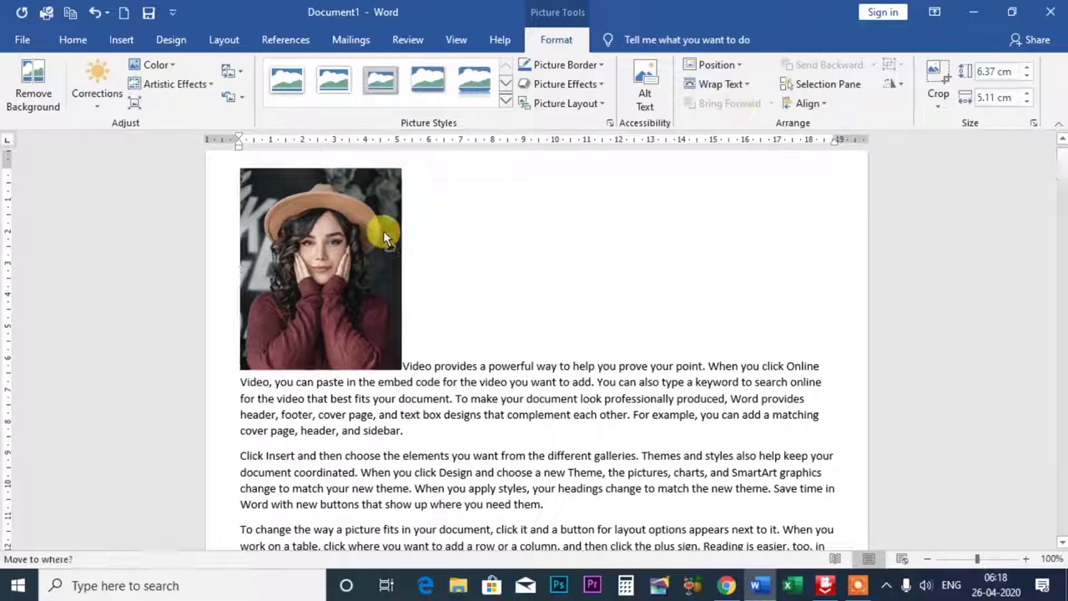
Apply Square wrapping to the woman's photo and nudge it slightly down beside the text.
{"action": "left_click_drag", "start_coordinate": [384, 238], "coordinate": [398, 363]}
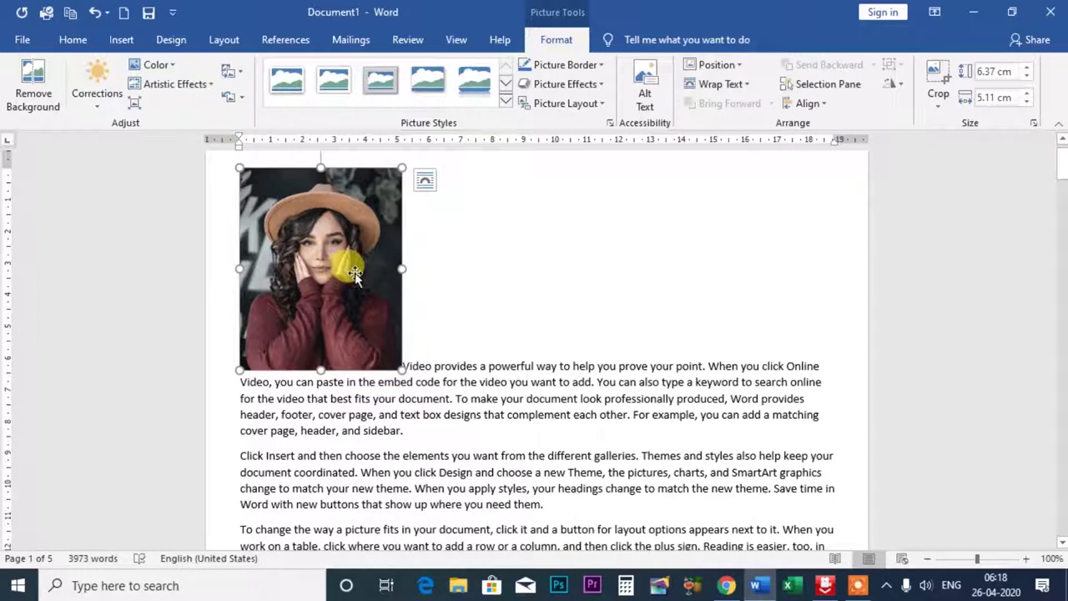
{"action": "left_click_drag", "start_coordinate": [367, 265], "coordinate": [367, 252]}
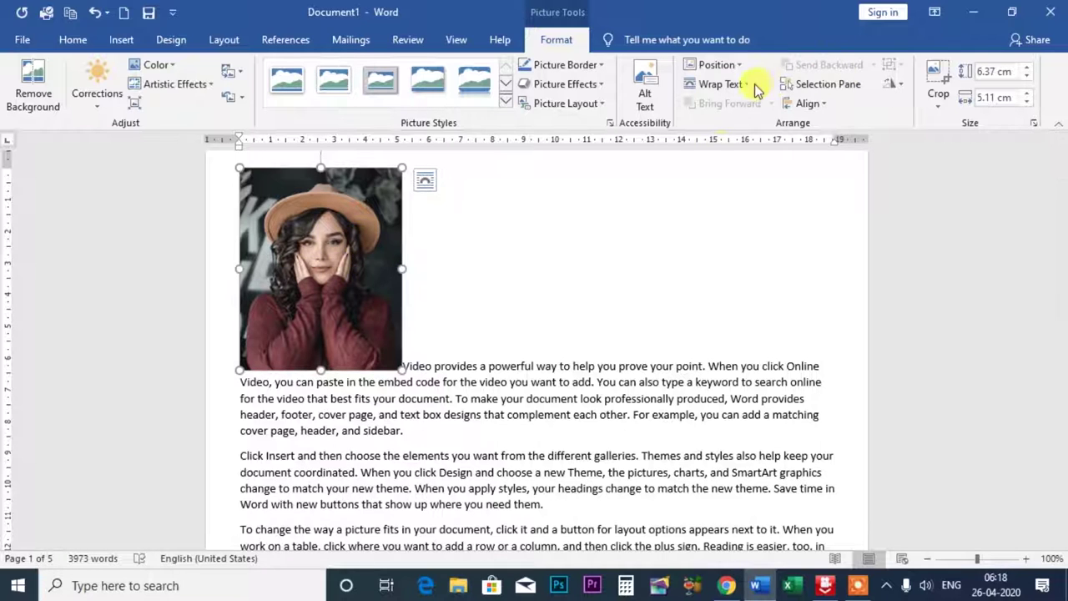
{"action": "left_click", "coordinate": [727, 84]}
{"action": "left_click", "coordinate": [721, 126]}
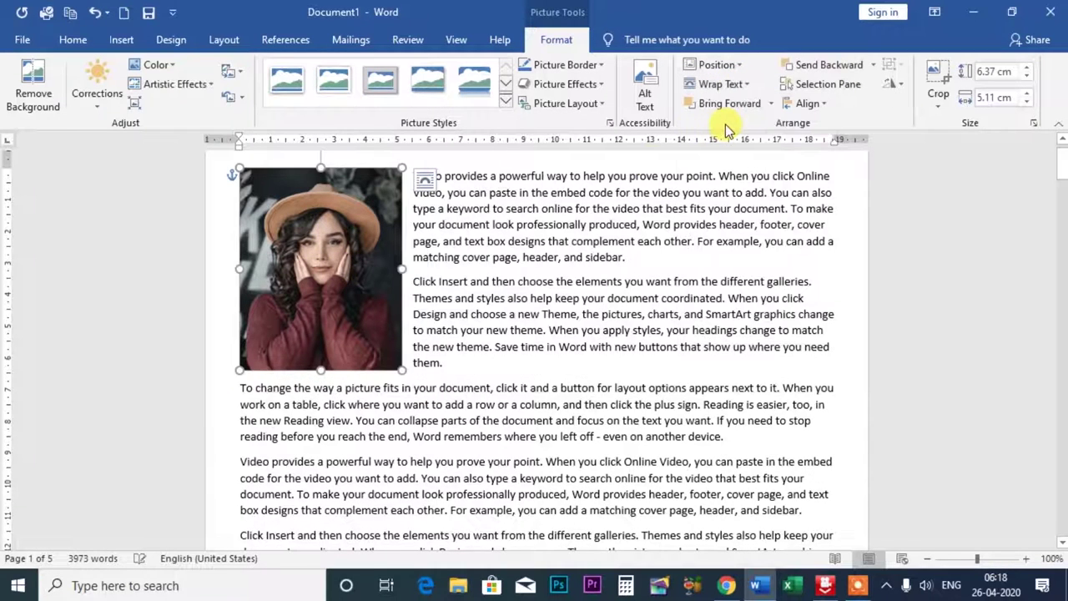
{"action": "mouse_move", "coordinate": [303, 224]}
{"action": "left_mouse_down"}
{"action": "mouse_move", "coordinate": [464, 283]}
{"action": "mouse_move", "coordinate": [458, 372]}
{"action": "mouse_move", "coordinate": [381, 219]}
{"action": "mouse_move", "coordinate": [254, 208]}
{"action": "mouse_move", "coordinate": [329, 262]}
{"action": "left_mouse_up"}
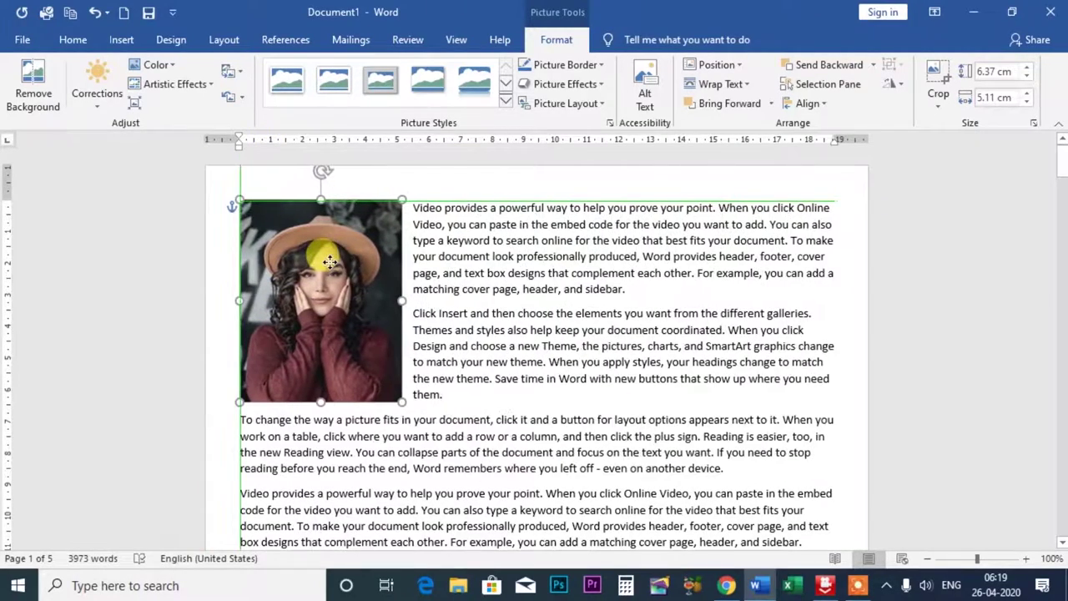
Wrap the woman's photo Tight, drag it into the paragraphs, then switch to Through and nudge it right.
{"action": "left_click", "coordinate": [734, 85]}
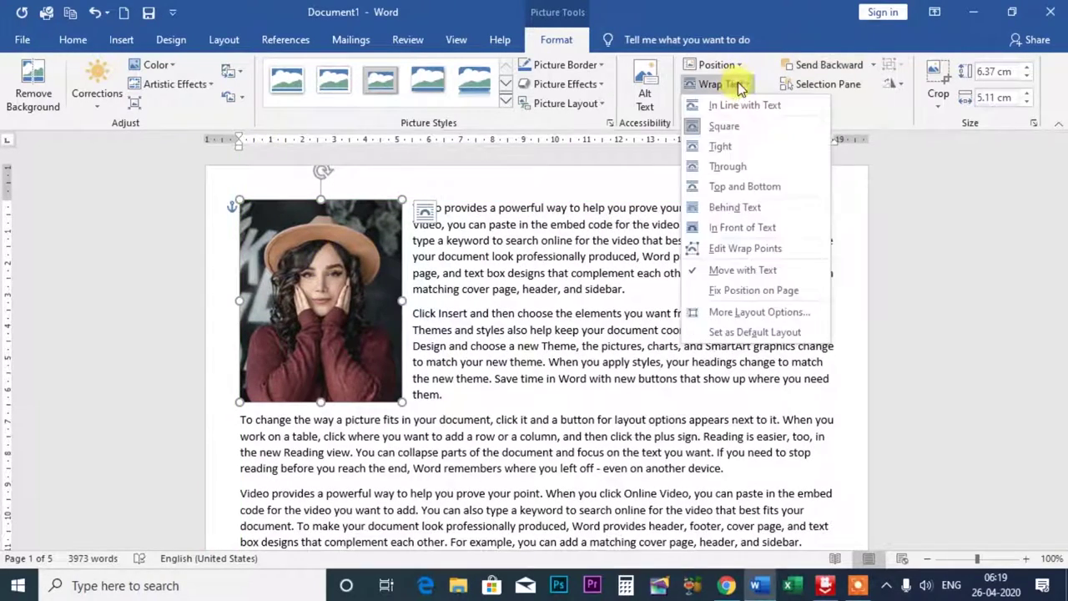
{"action": "left_click", "coordinate": [732, 146]}
{"action": "mouse_move", "coordinate": [334, 246]}
{"action": "left_mouse_down"}
{"action": "mouse_move", "coordinate": [492, 340]}
{"action": "mouse_move", "coordinate": [528, 311]}
{"action": "mouse_move", "coordinate": [451, 319]}
{"action": "left_mouse_up"}
{"action": "left_click", "coordinate": [731, 85]}
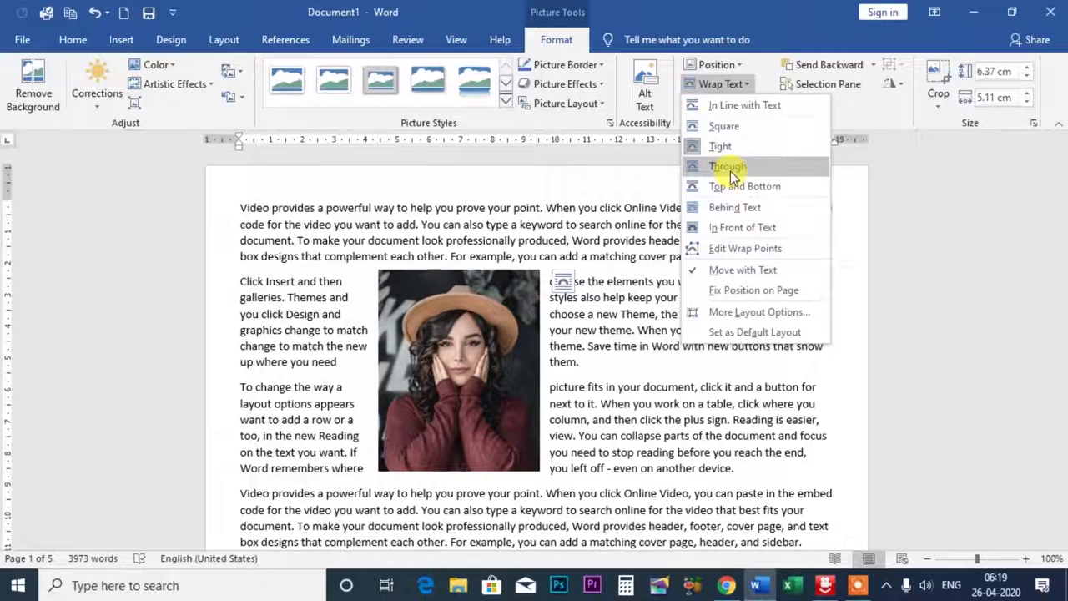
{"action": "left_click", "coordinate": [725, 167]}
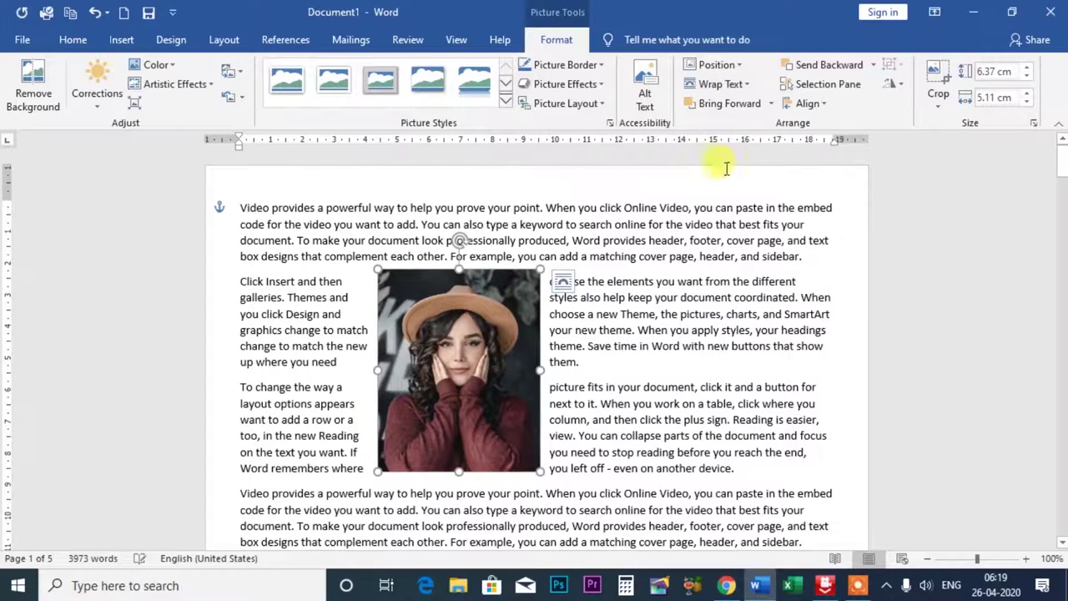
{"action": "left_click_drag", "start_coordinate": [446, 367], "coordinate": [467, 367]}
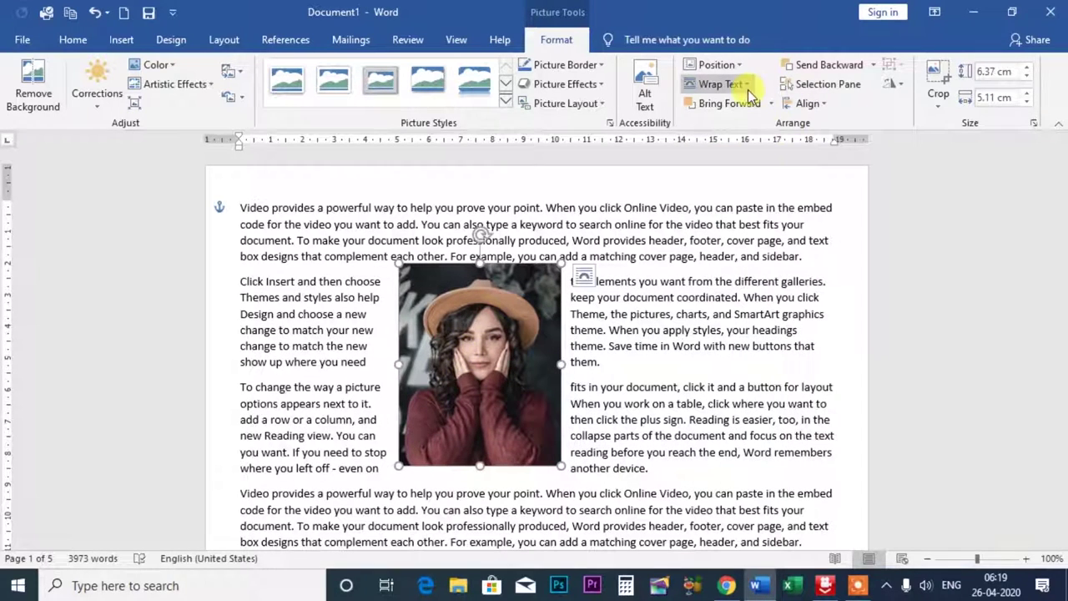
Scroll down to the man's photo and set its text wrapping to Tight.
{"action": "left_click", "coordinate": [745, 85]}
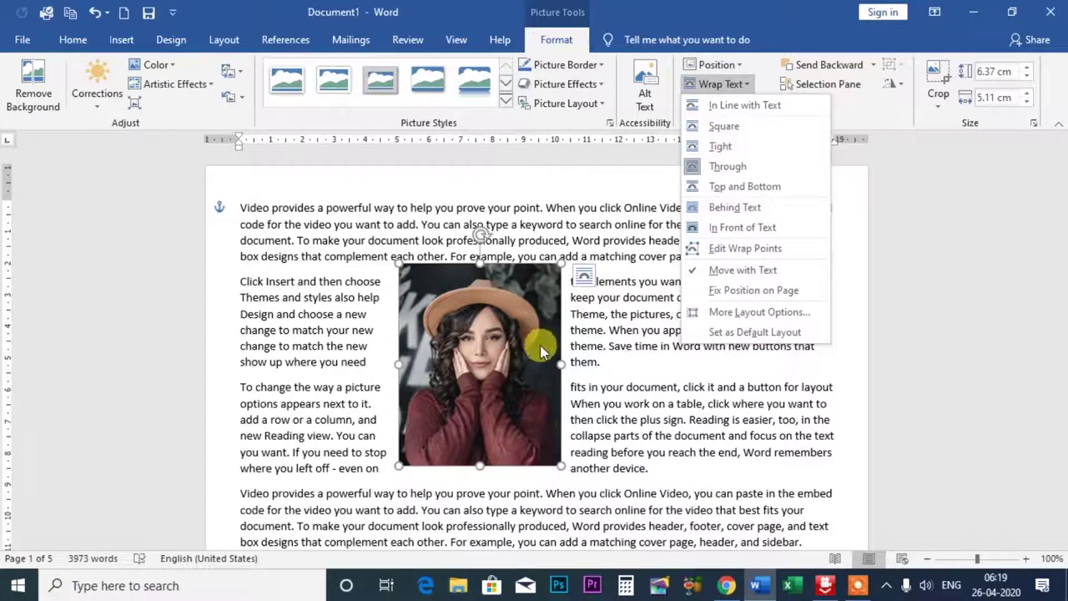
{"action": "scroll", "coordinate": [521, 336], "scroll_direction": "down", "scroll_amount": 2}
{"action": "scroll", "coordinate": [597, 376], "scroll_direction": "down", "scroll_amount": 1}
{"action": "scroll", "coordinate": [965, 327], "scroll_direction": "down", "scroll_amount": 4}
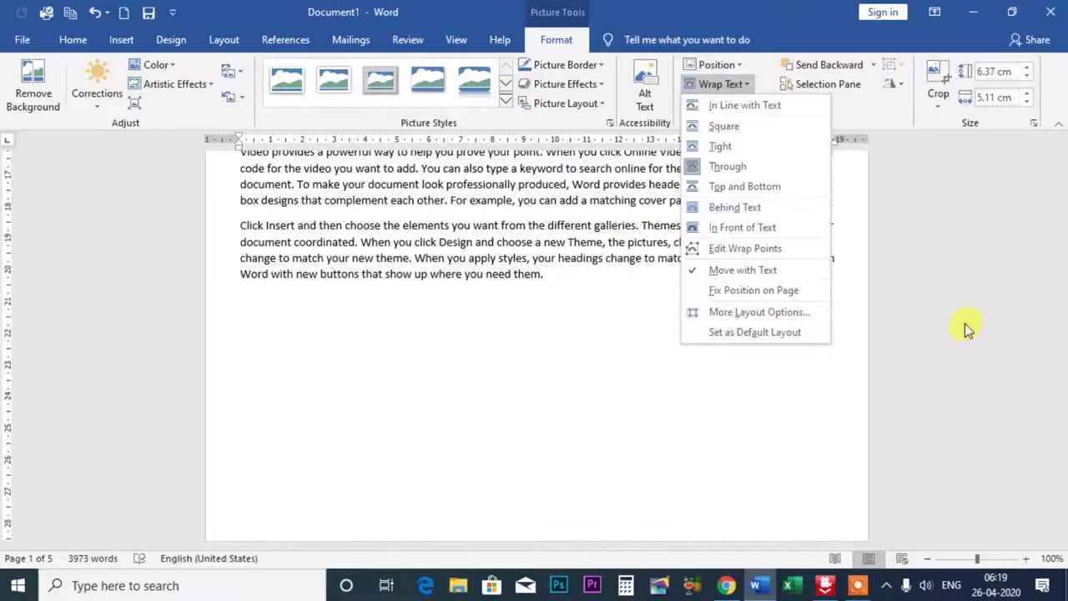
{"action": "left_click", "coordinate": [966, 327]}
{"action": "scroll", "coordinate": [646, 393], "scroll_direction": "down", "scroll_amount": 2}
{"action": "scroll", "coordinate": [740, 393], "scroll_direction": "up", "scroll_amount": 10}
{"action": "scroll", "coordinate": [601, 291], "scroll_direction": "down", "scroll_amount": 2}
{"action": "scroll", "coordinate": [533, 284], "scroll_direction": "up", "scroll_amount": 2}
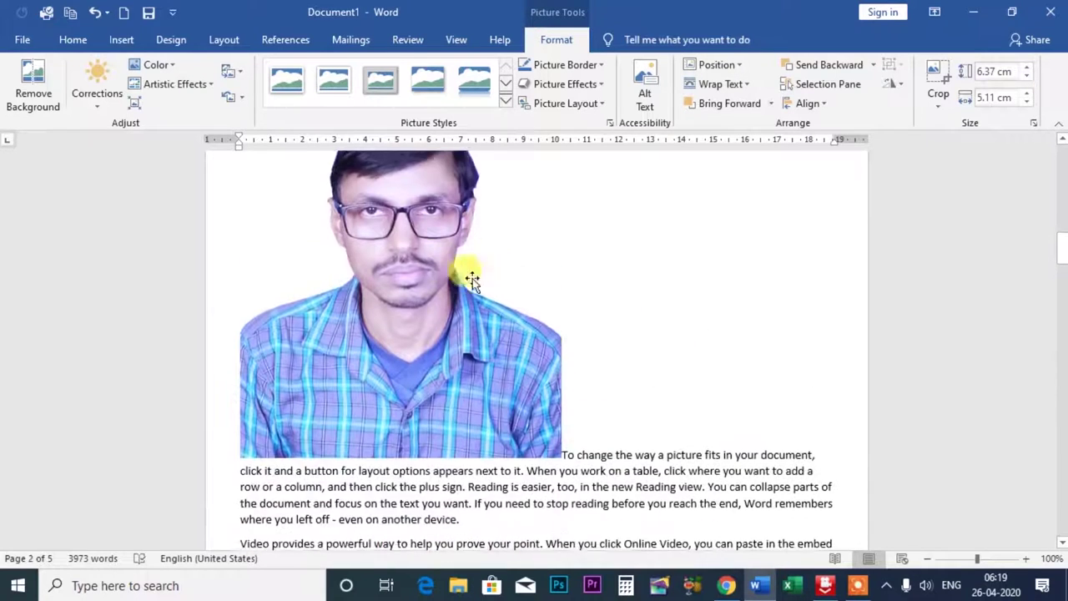
{"action": "left_click", "coordinate": [428, 303]}
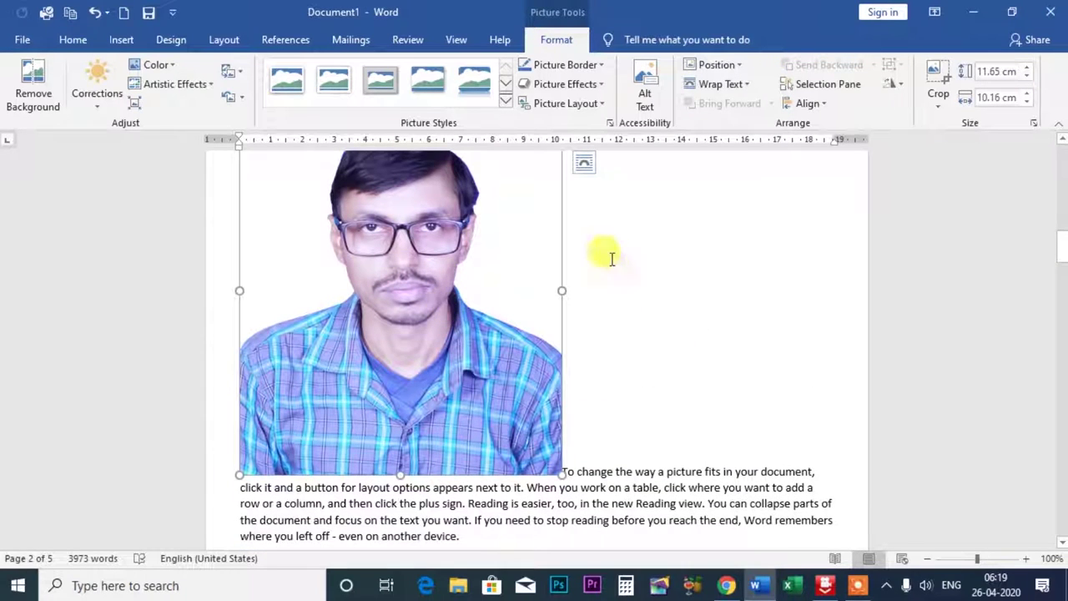
{"action": "left_click", "coordinate": [734, 84]}
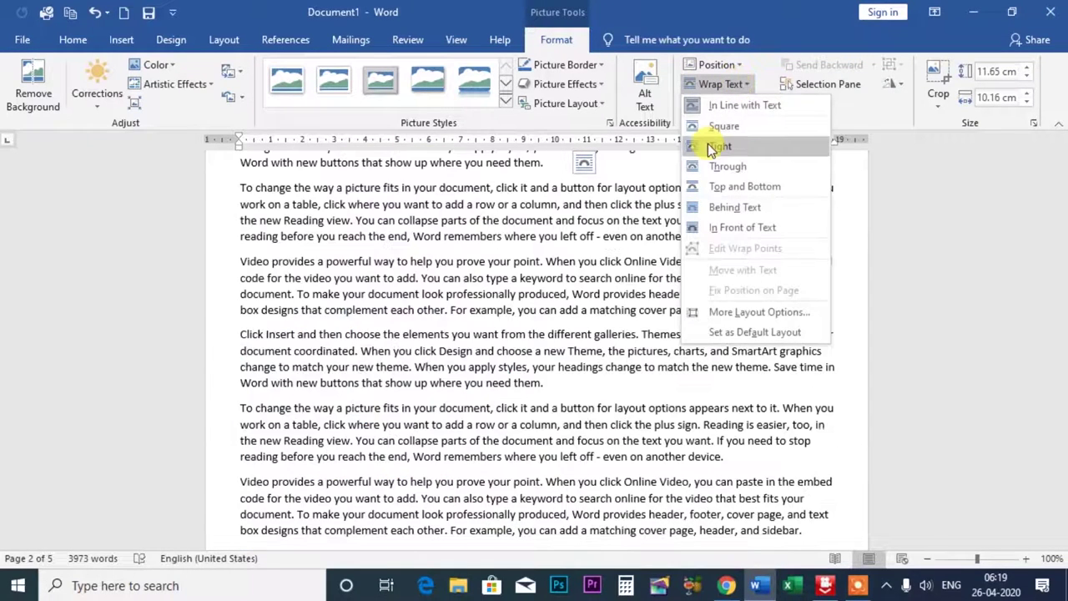
{"action": "left_click", "coordinate": [710, 149]}
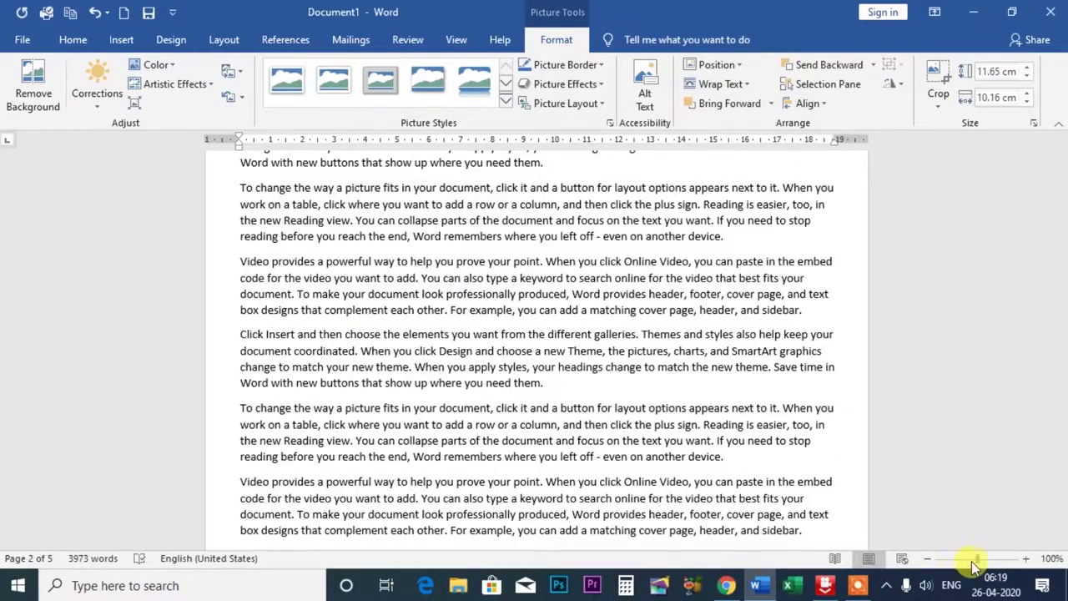
Zoom out, drag the man's photo onto page 2, then zoom back in to 100%.
{"action": "left_click_drag", "start_coordinate": [976, 558], "coordinate": [954, 558]}
{"action": "scroll", "coordinate": [503, 340], "scroll_direction": "up", "scroll_amount": 1}
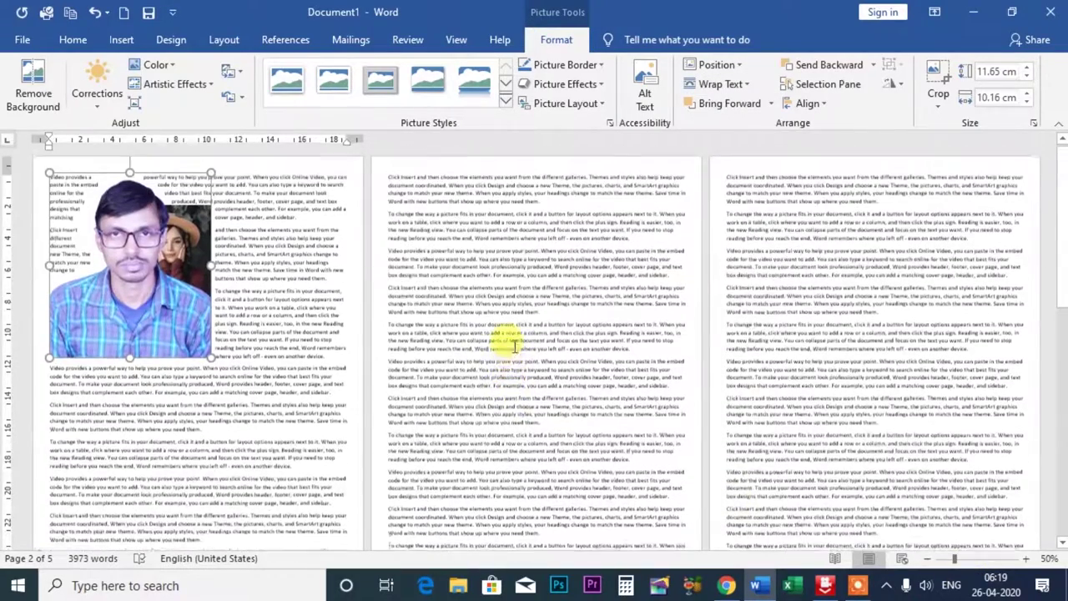
{"action": "mouse_move", "coordinate": [144, 266]}
{"action": "left_mouse_down"}
{"action": "mouse_move", "coordinate": [517, 298]}
{"action": "mouse_move", "coordinate": [482, 266]}
{"action": "left_mouse_up"}
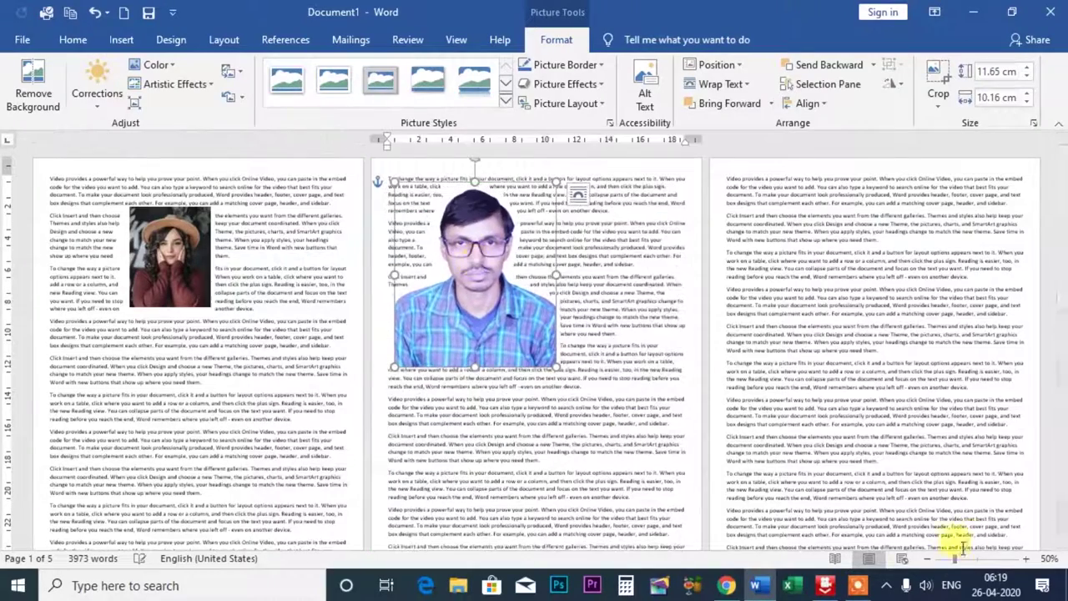
{"action": "left_click", "coordinate": [1021, 559]}
{"action": "left_click", "coordinate": [1021, 559]}
{"action": "left_click", "coordinate": [1022, 558]}
{"action": "left_click", "coordinate": [1023, 559]}
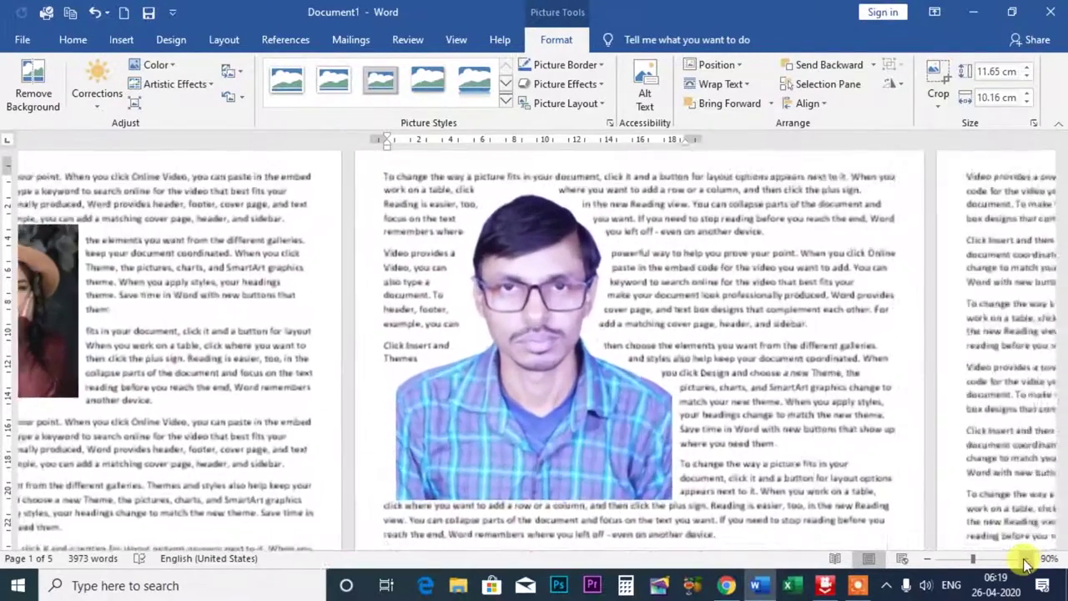
{"action": "left_click", "coordinate": [1025, 560]}
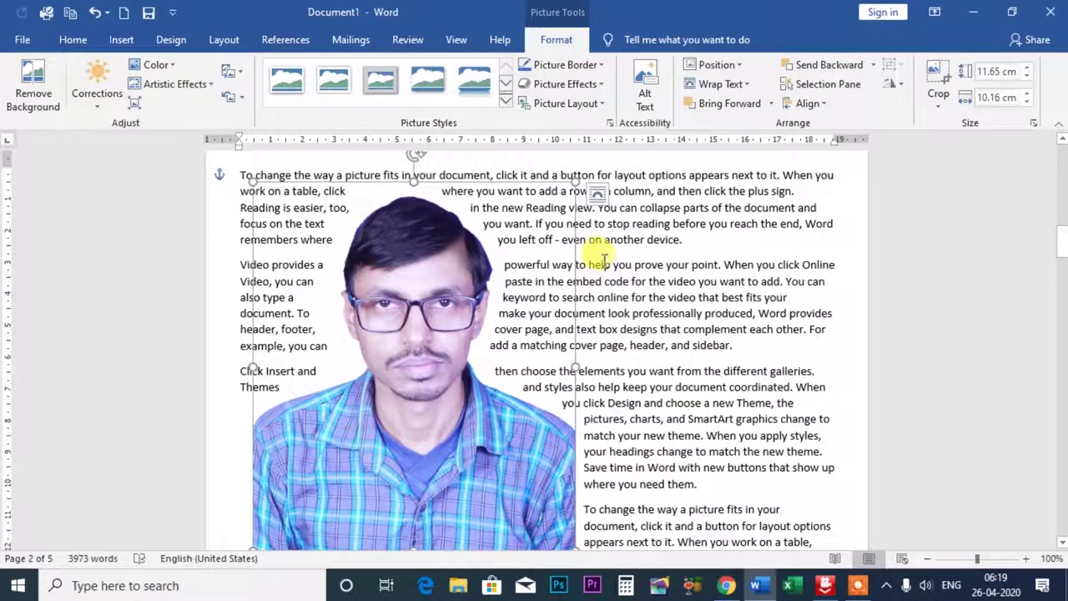
{"action": "left_click", "coordinate": [743, 83]}
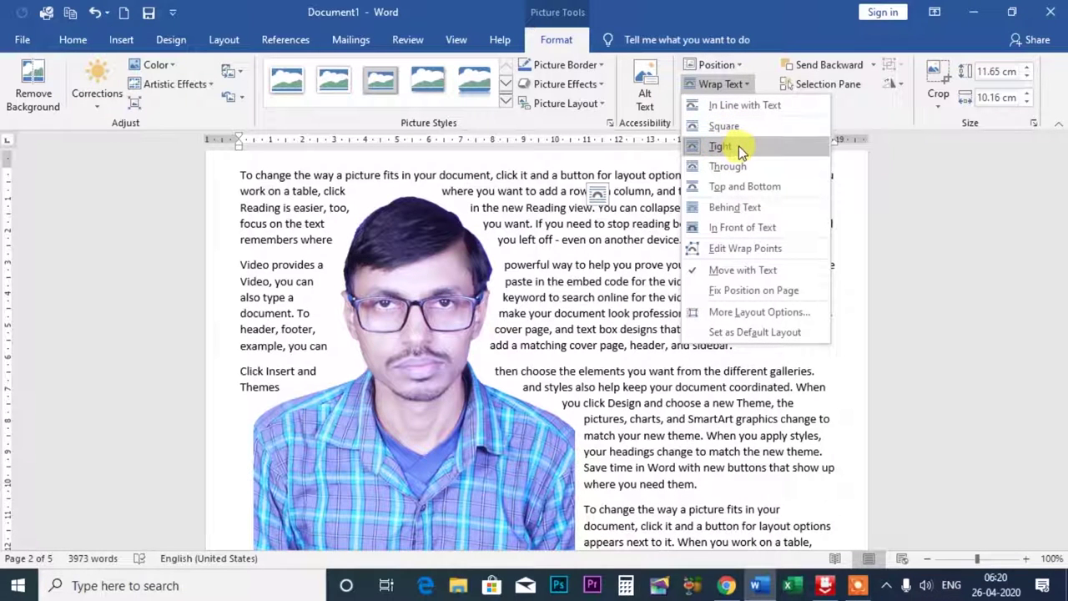
{"action": "left_click", "coordinate": [738, 146]}
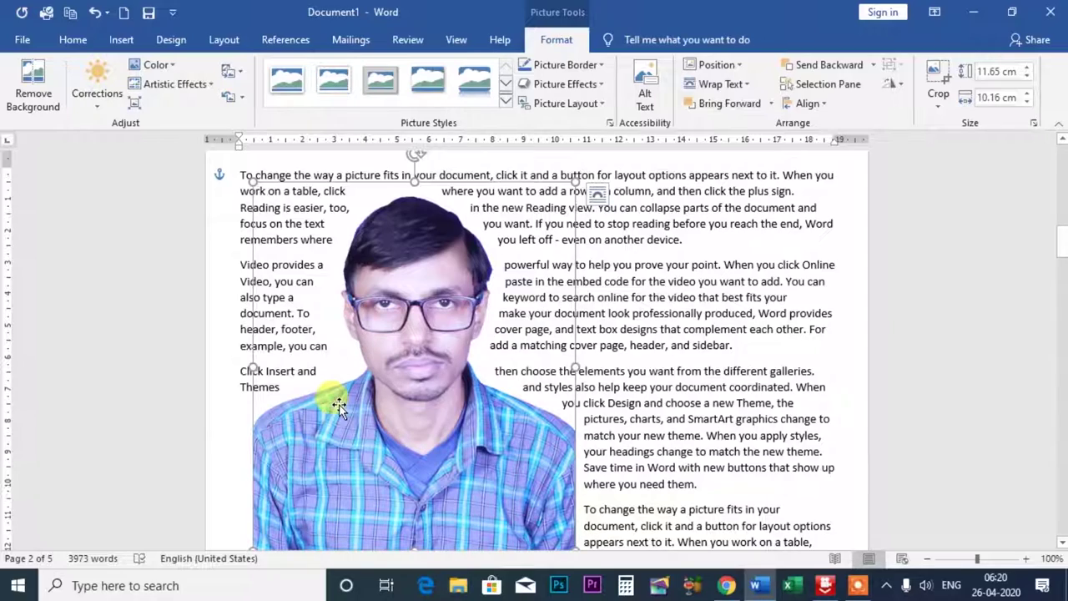
Reapply Tight wrapping to the woman's photo.
{"action": "scroll", "coordinate": [808, 410], "scroll_direction": "up", "scroll_amount": 2}
{"action": "scroll", "coordinate": [771, 407], "scroll_direction": "up", "scroll_amount": 5}
{"action": "scroll", "coordinate": [752, 477], "scroll_direction": "up", "scroll_amount": 5}
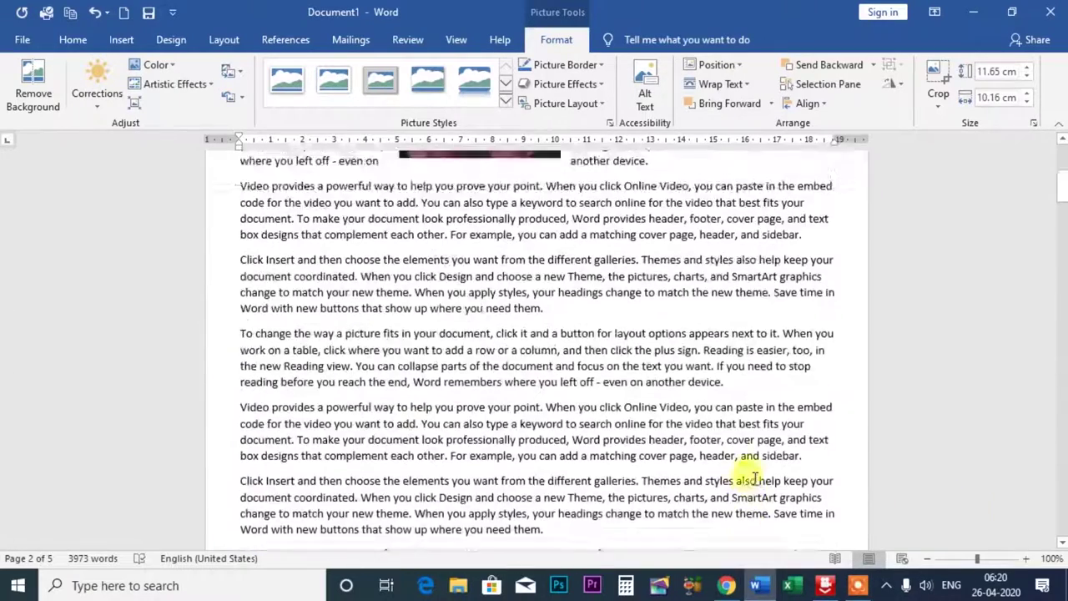
{"action": "scroll", "coordinate": [751, 476], "scroll_direction": "up", "scroll_amount": 5}
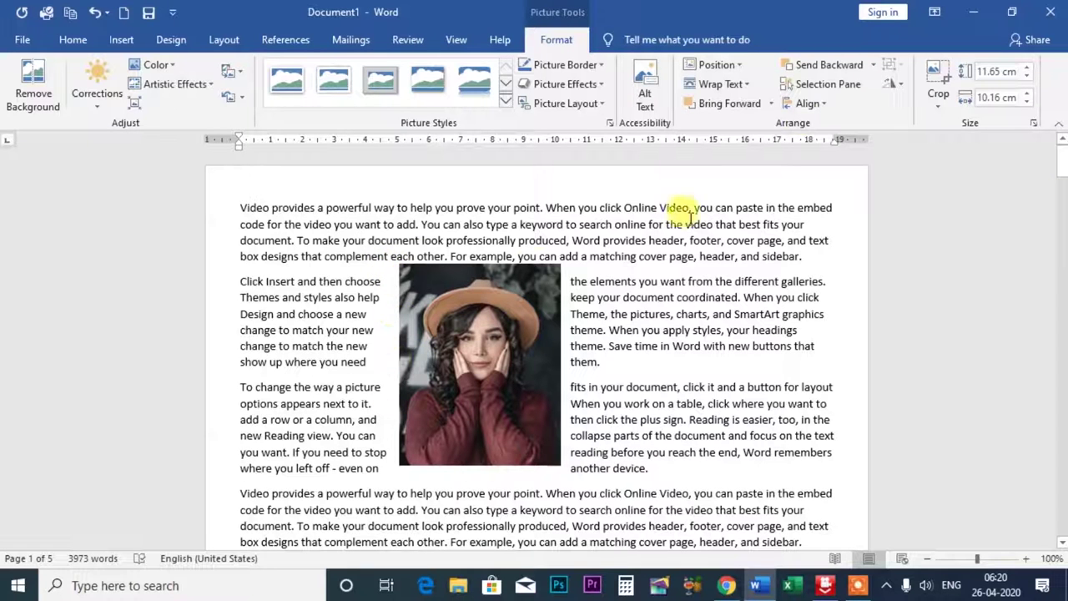
{"action": "left_click", "coordinate": [734, 83]}
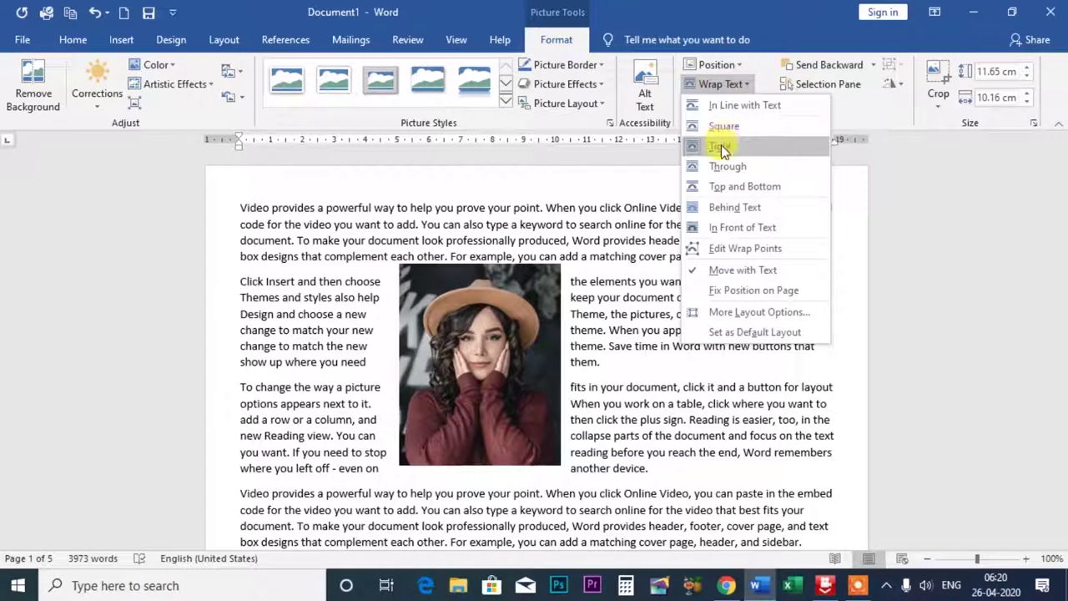
{"action": "left_click", "coordinate": [720, 145]}
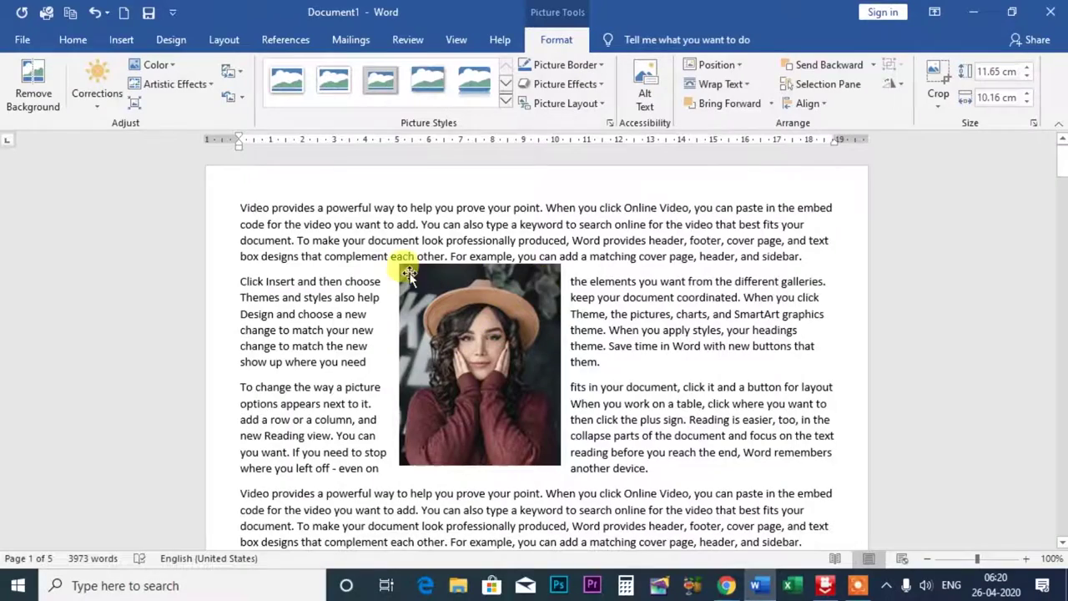
Set the man's photo on page 2 to Tight, then to Through wrapping.
{"action": "scroll", "coordinate": [453, 391], "scroll_direction": "down", "scroll_amount": 15}
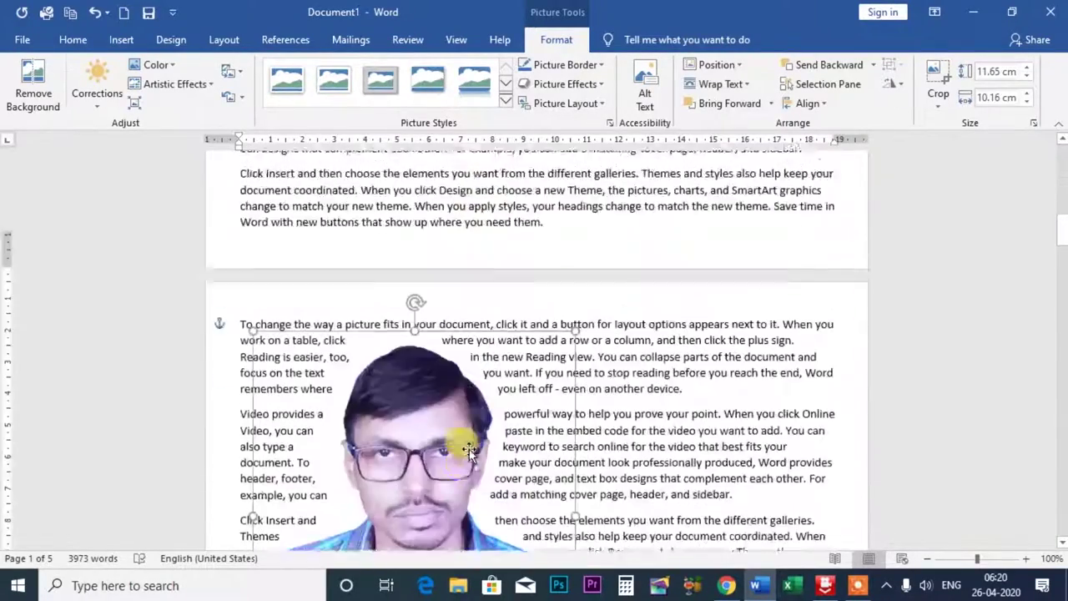
{"action": "left_click", "coordinate": [423, 396]}
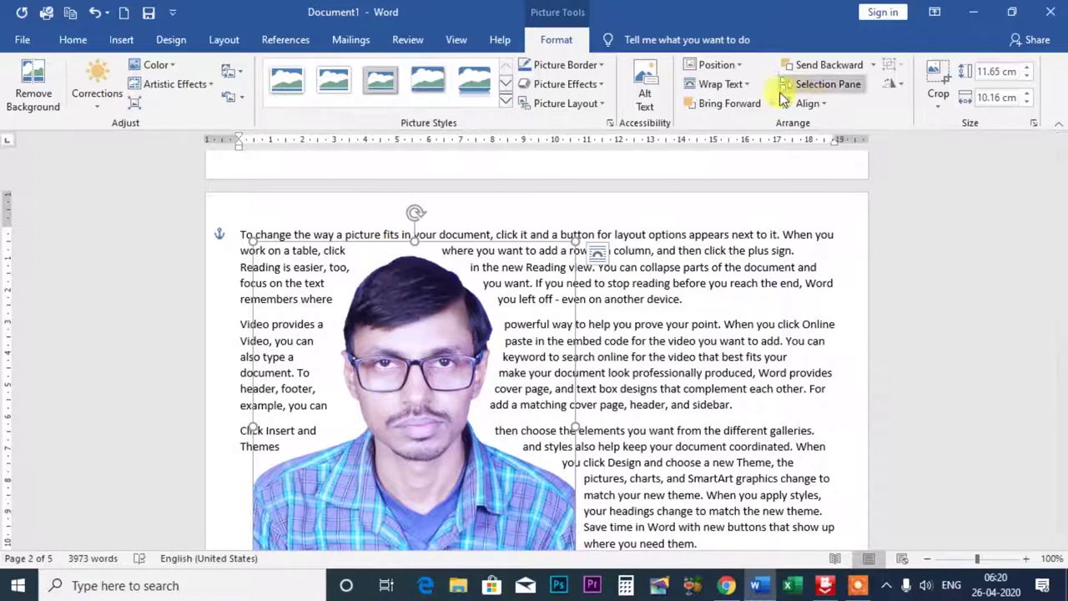
{"action": "left_click", "coordinate": [724, 84]}
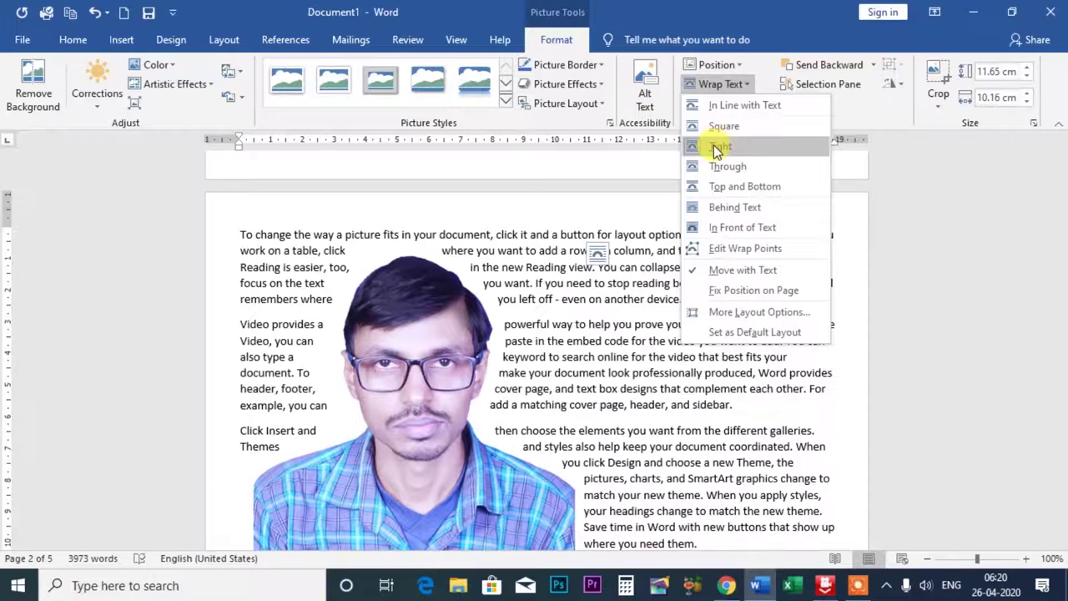
{"action": "left_click", "coordinate": [716, 150]}
{"action": "left_click", "coordinate": [734, 84]}
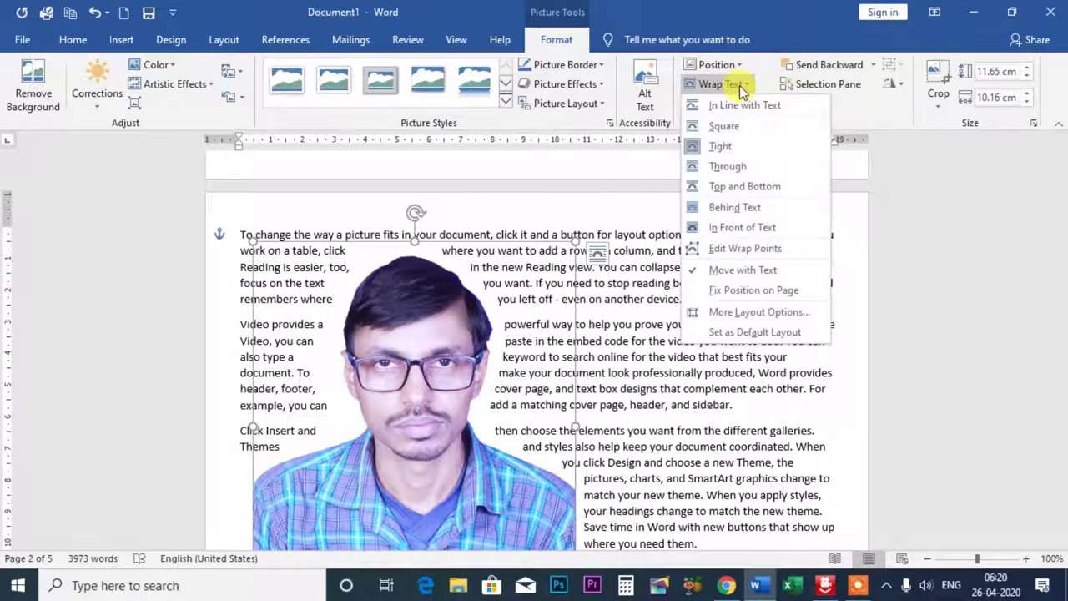
{"action": "left_click", "coordinate": [722, 167]}
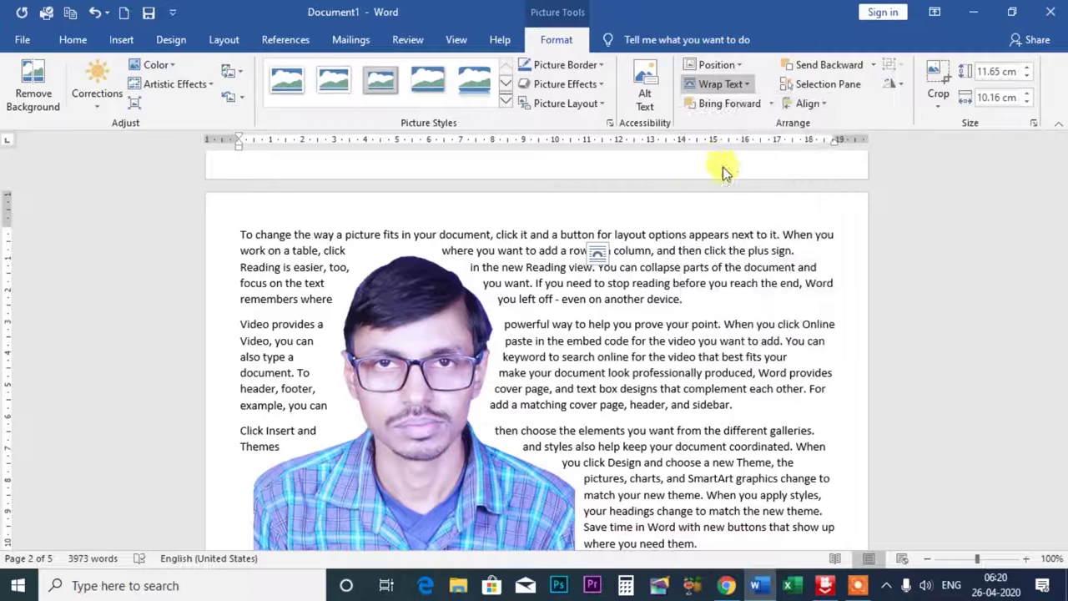
{"action": "left_click", "coordinate": [742, 84]}
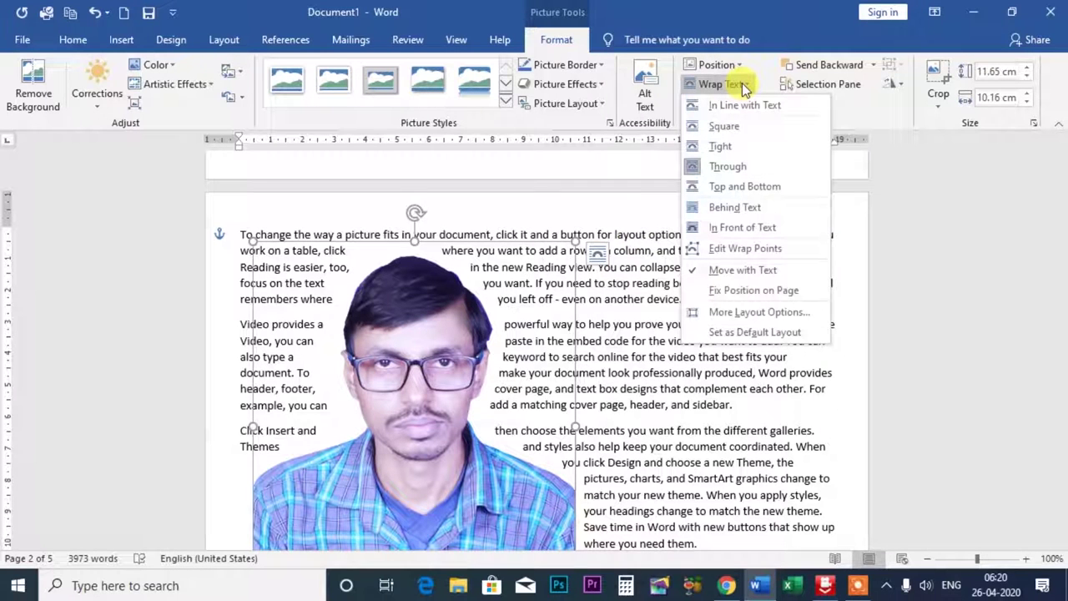
Set the man's photo to Top and Bottom, shrink it to about 8.6 cm wide, then place it Behind Text.
{"action": "left_click", "coordinate": [728, 189]}
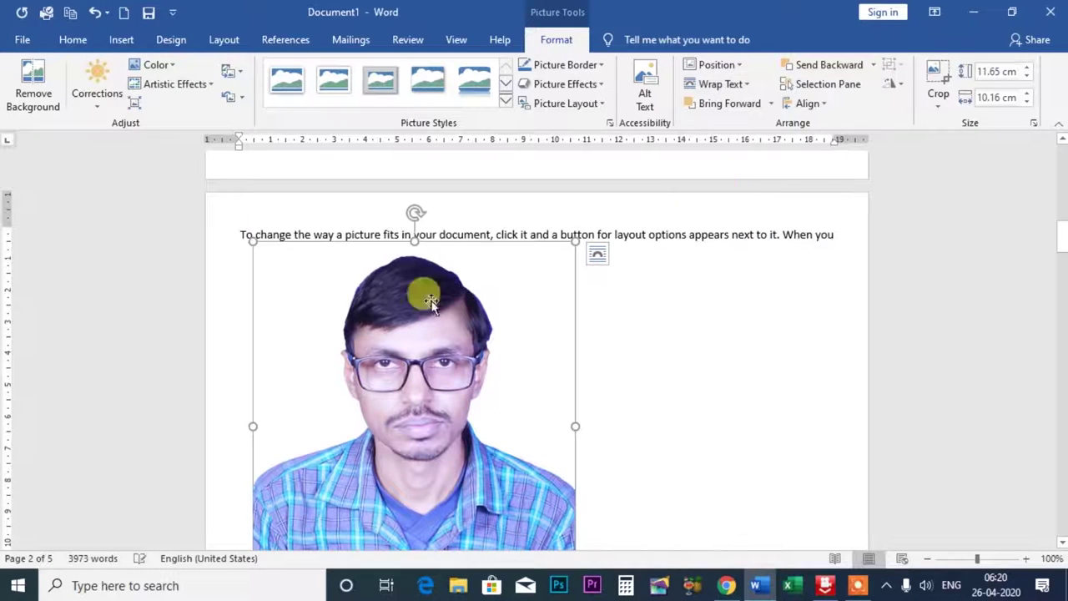
{"action": "mouse_move", "coordinate": [248, 237]}
{"action": "left_mouse_down"}
{"action": "mouse_move", "coordinate": [377, 324]}
{"action": "mouse_move", "coordinate": [405, 380]}
{"action": "left_mouse_up"}
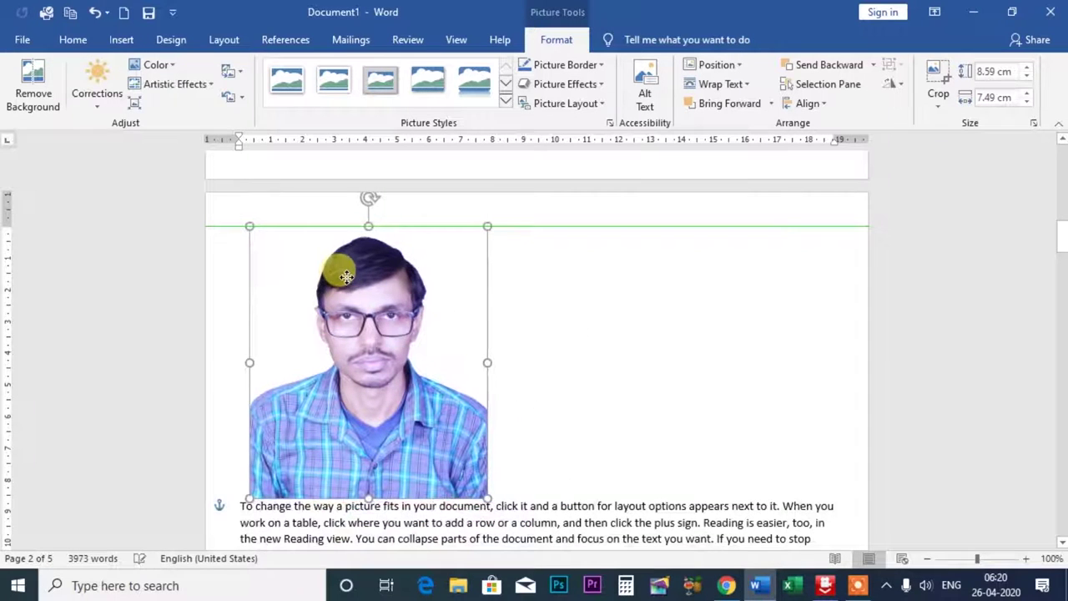
{"action": "left_click", "coordinate": [744, 83]}
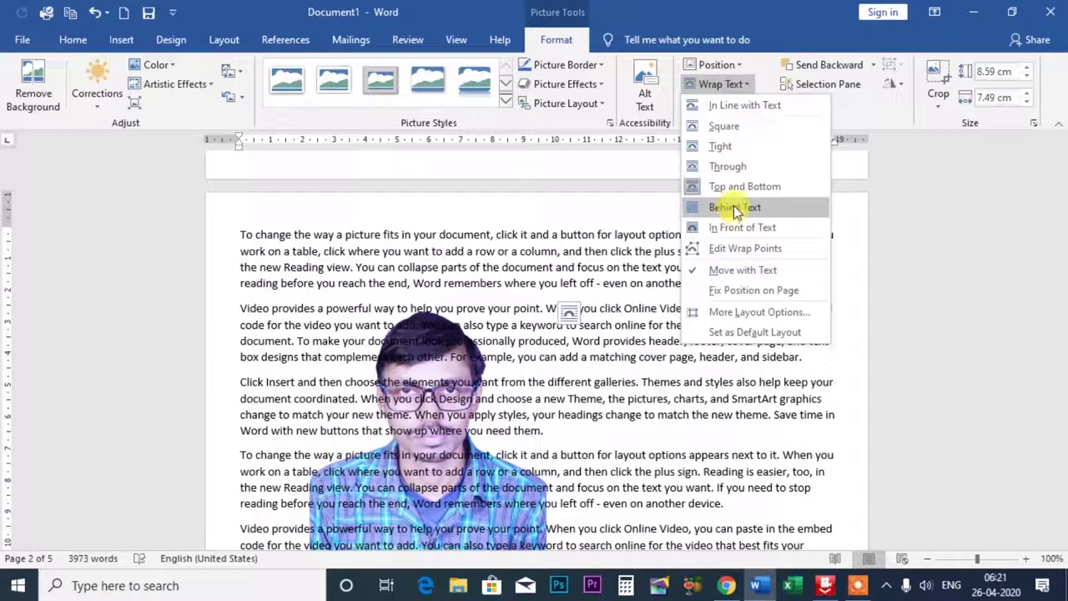
{"action": "left_click", "coordinate": [735, 208]}
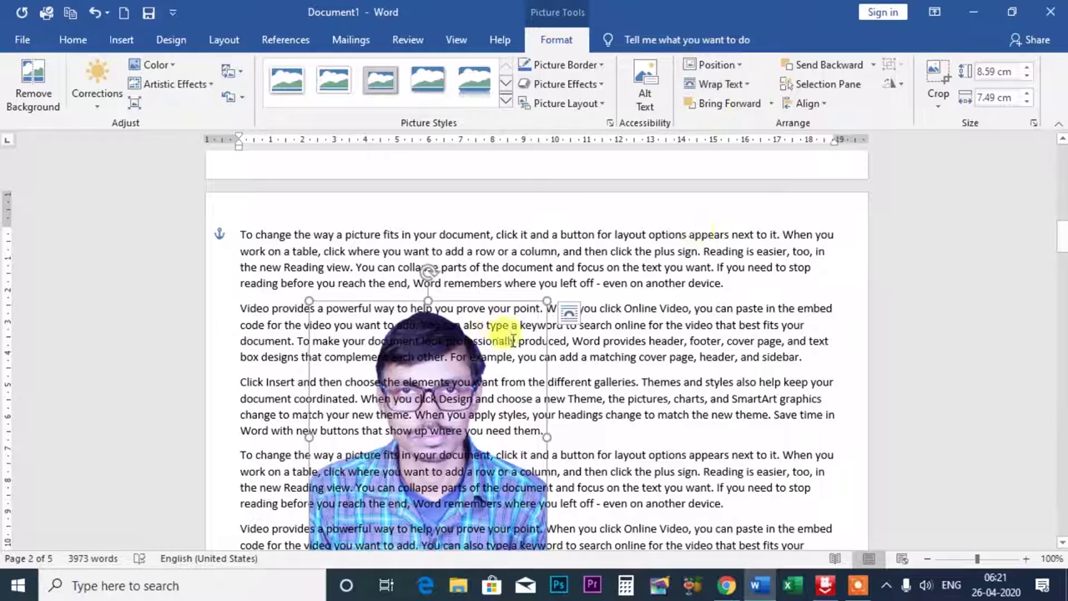
{"action": "left_click", "coordinate": [742, 85]}
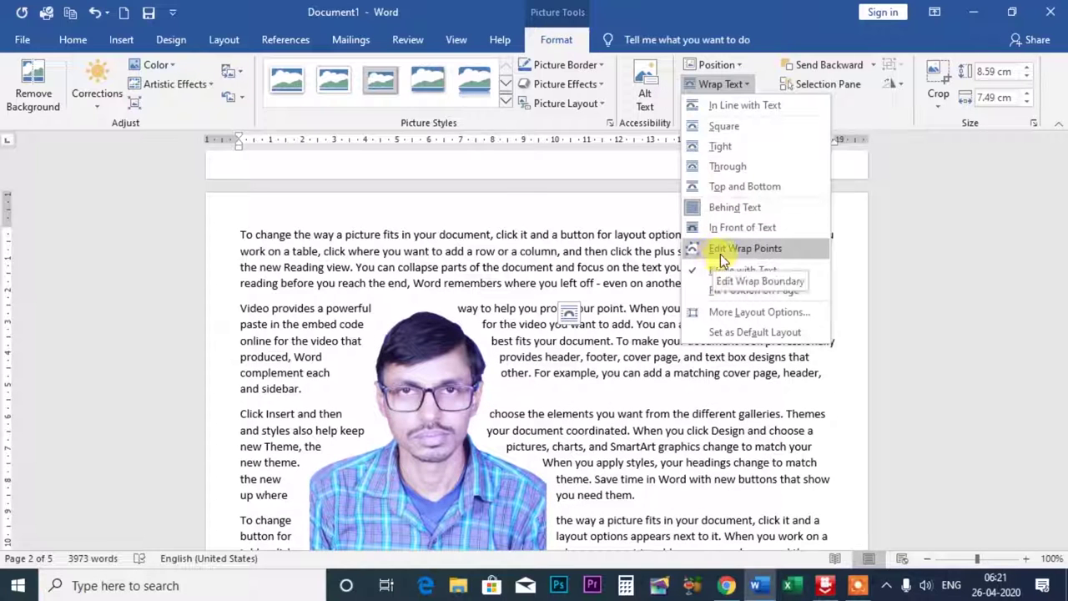
Edit the man's photo wrap points, adding one on the right edge beside his face.
{"action": "left_click", "coordinate": [728, 248]}
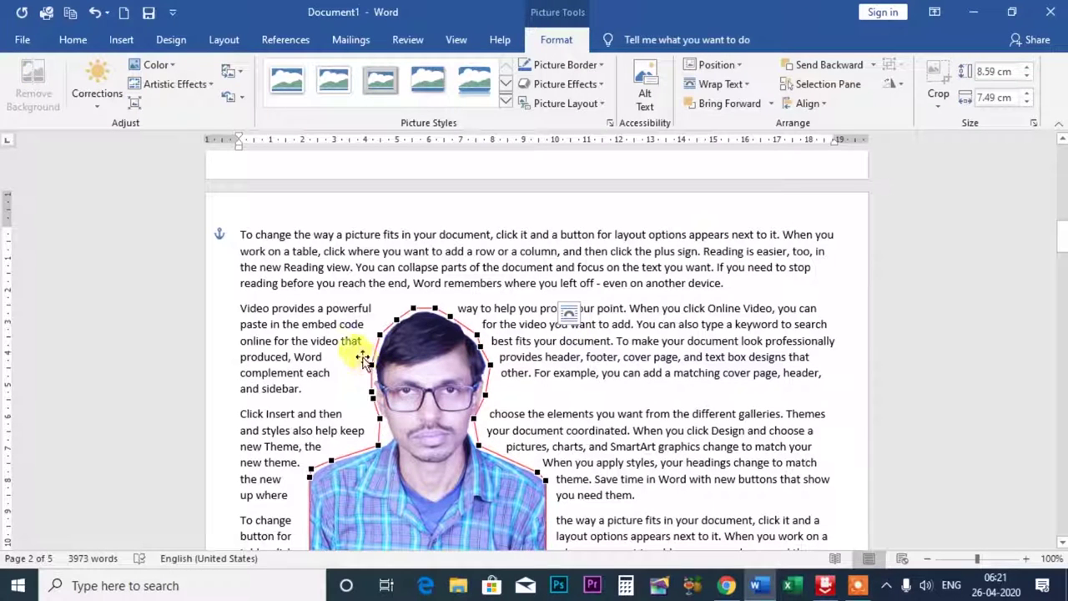
{"action": "left_click_drag", "start_coordinate": [372, 365], "coordinate": [367, 365]}
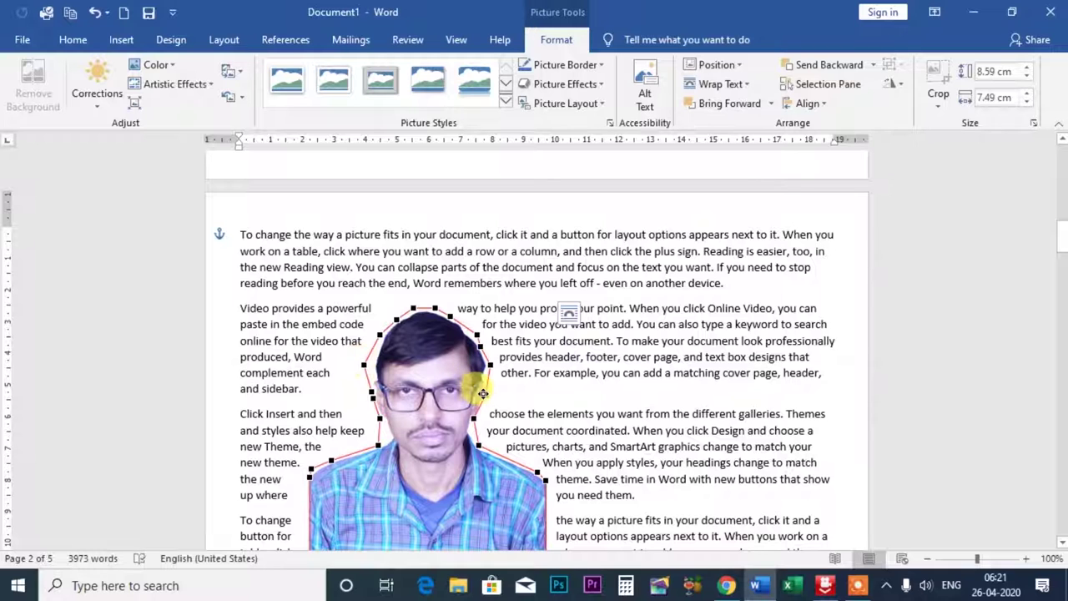
{"action": "left_click_drag", "start_coordinate": [482, 391], "coordinate": [502, 399]}
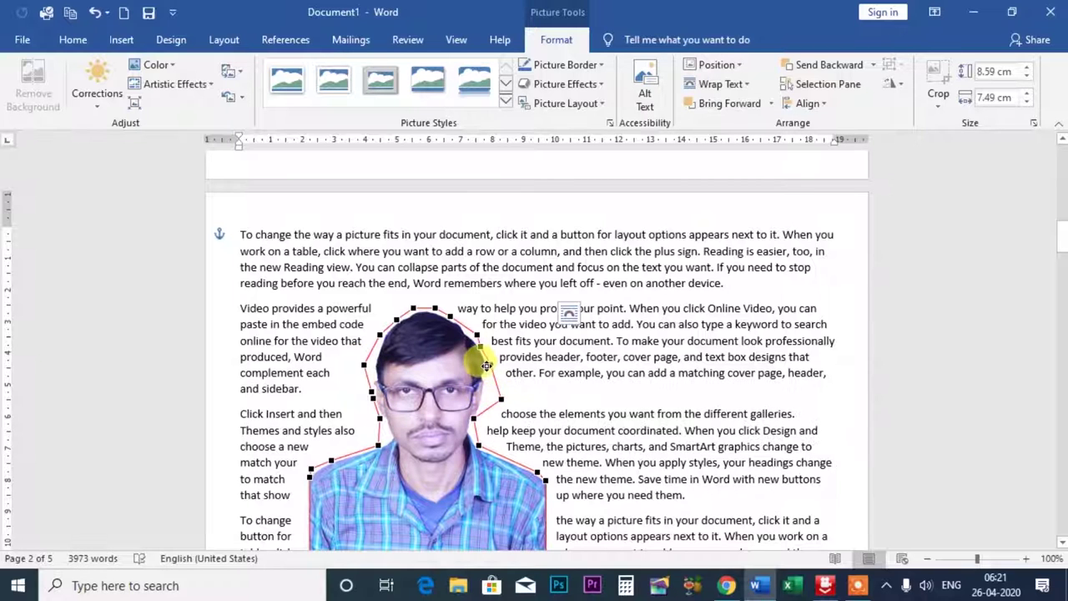
{"action": "mouse_move", "coordinate": [493, 363]}
{"action": "left_mouse_down"}
{"action": "mouse_move", "coordinate": [488, 398]}
{"action": "mouse_move", "coordinate": [484, 361]}
{"action": "left_mouse_up"}
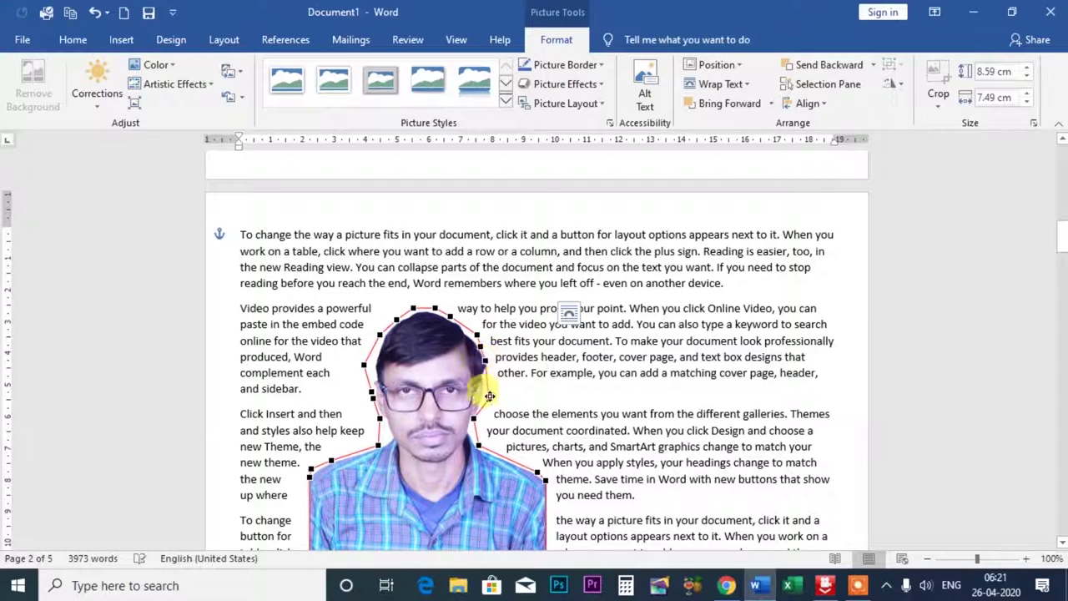
{"action": "left_click_drag", "start_coordinate": [484, 400], "coordinate": [481, 400]}
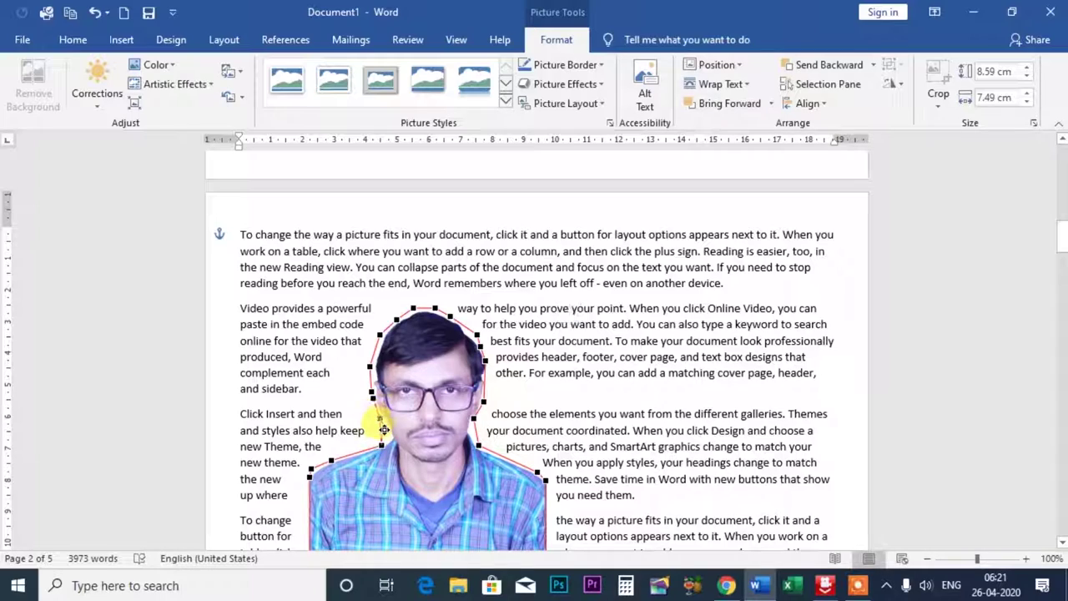
Give the woman's photo Square wrapping and move it to page 1's top-left margin.
{"action": "scroll", "coordinate": [399, 275], "scroll_direction": "up", "scroll_amount": 3}
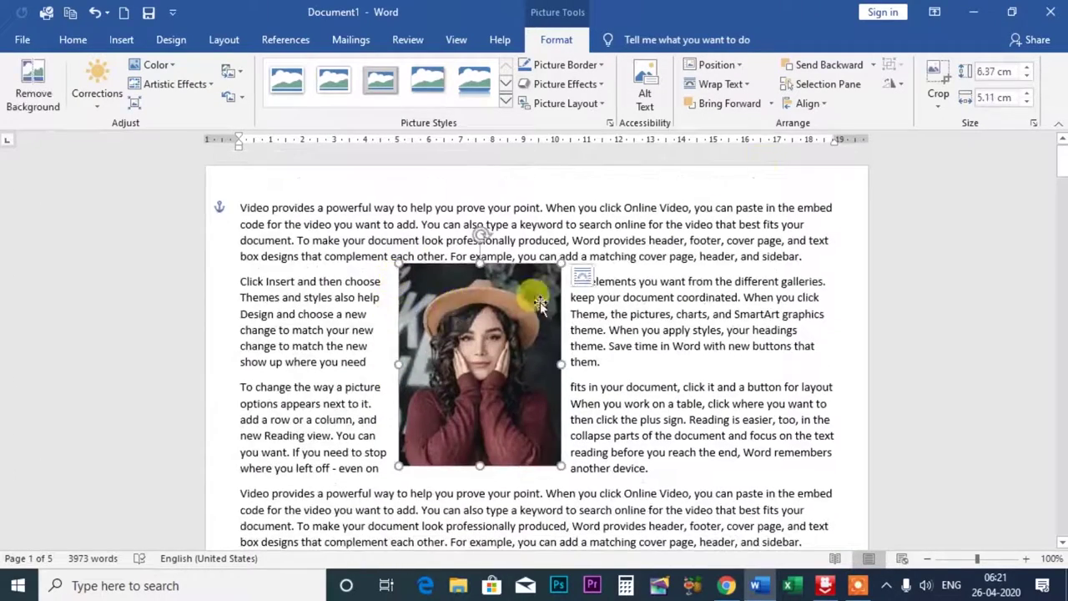
{"action": "left_click", "coordinate": [719, 85]}
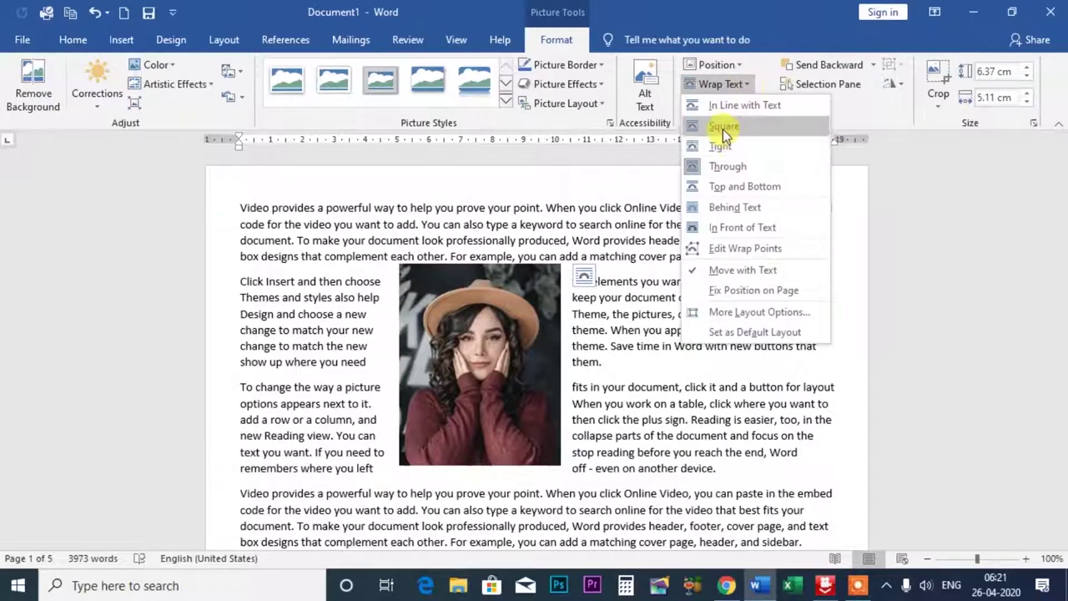
{"action": "left_click", "coordinate": [722, 130]}
{"action": "left_click_drag", "start_coordinate": [451, 320], "coordinate": [293, 259]}
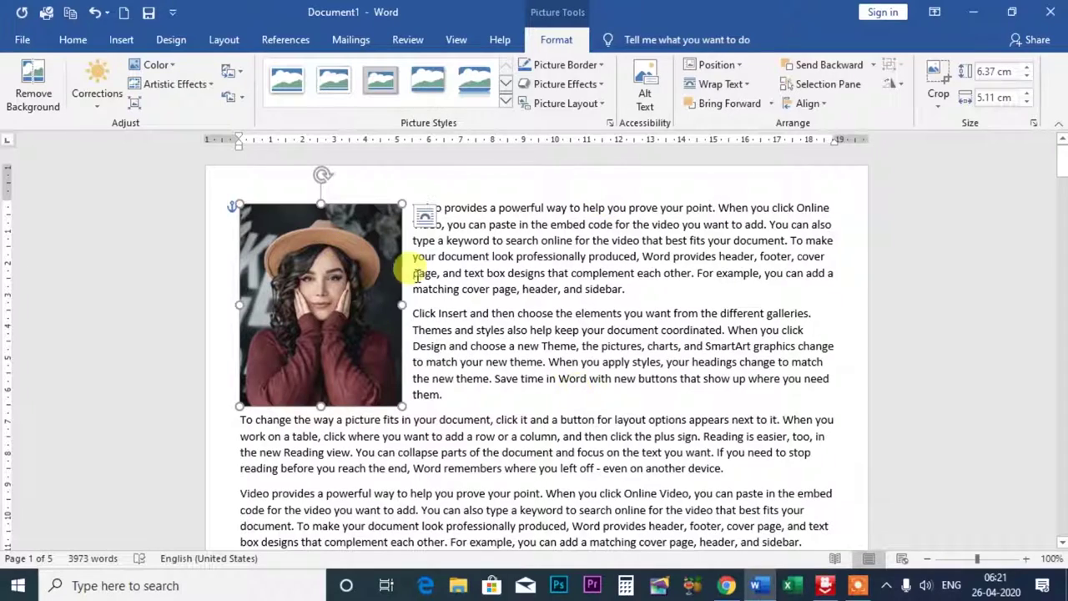
{"action": "scroll", "coordinate": [506, 259], "scroll_direction": "down", "scroll_amount": 5}
{"action": "scroll", "coordinate": [548, 406], "scroll_direction": "down", "scroll_amount": 3}
{"action": "scroll", "coordinate": [346, 489], "scroll_direction": "down", "scroll_amount": 5}
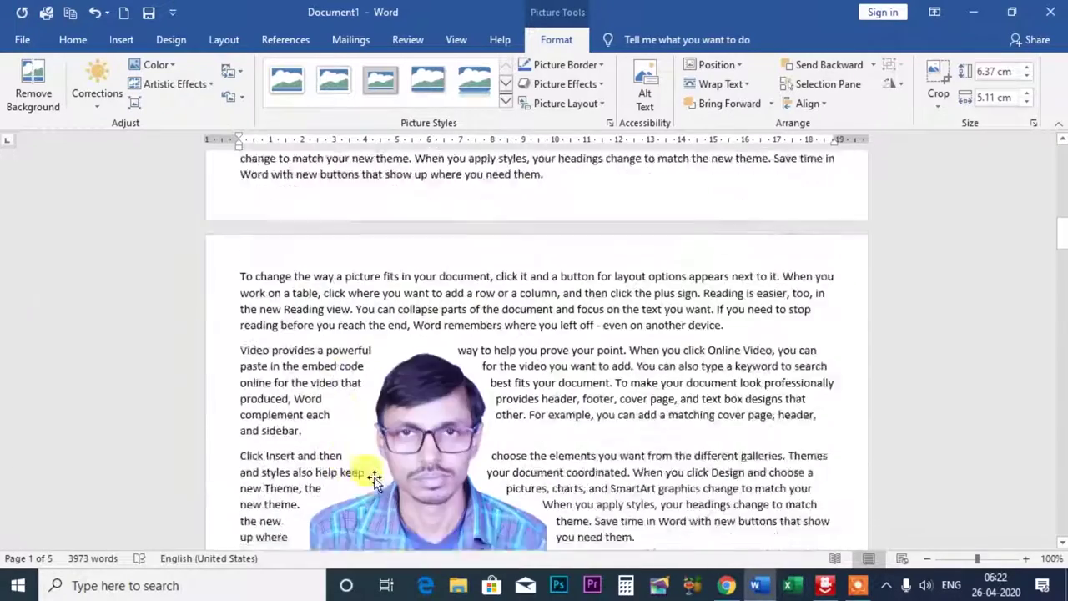
{"action": "scroll", "coordinate": [369, 476], "scroll_direction": "down", "scroll_amount": 2}
Edit the man's wrap points, moving the point beside his face to the right.
{"action": "left_click", "coordinate": [413, 355]}
{"action": "left_click", "coordinate": [719, 84]}
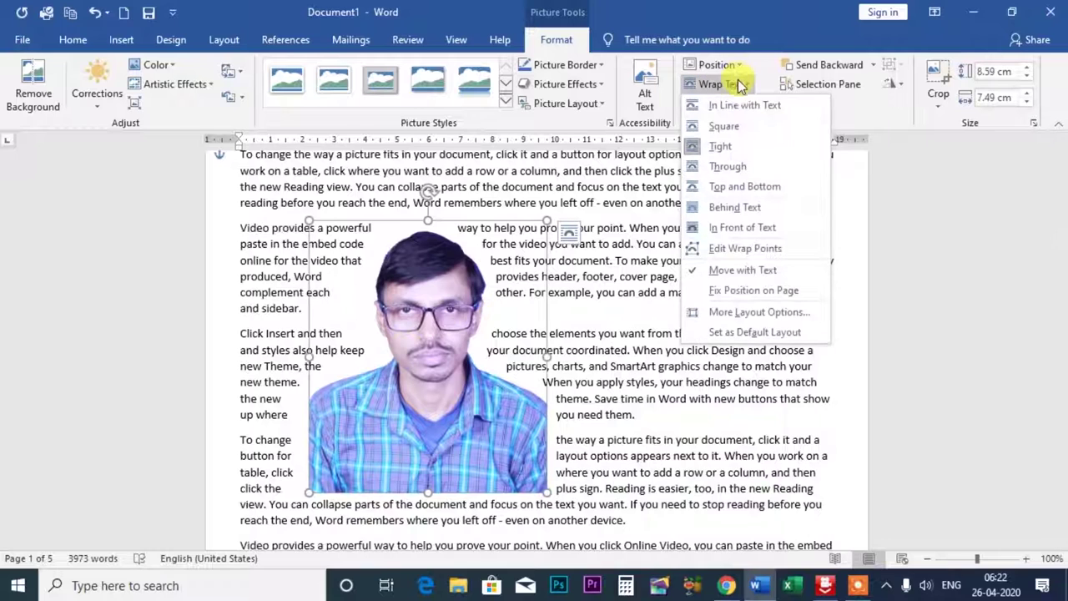
{"action": "left_click", "coordinate": [734, 247]}
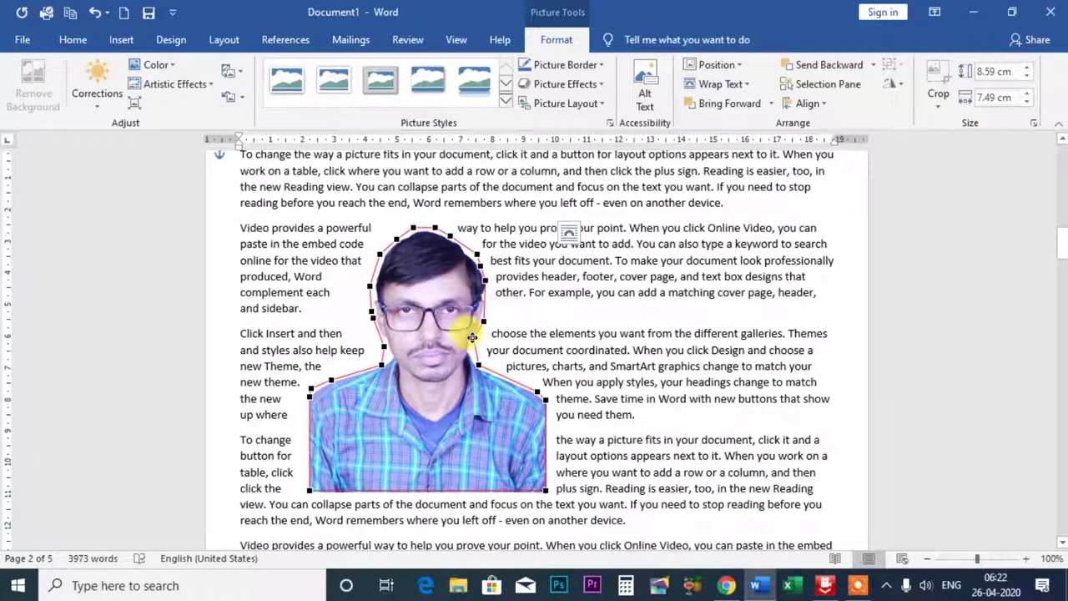
{"action": "left_click_drag", "start_coordinate": [484, 337], "coordinate": [472, 358]}
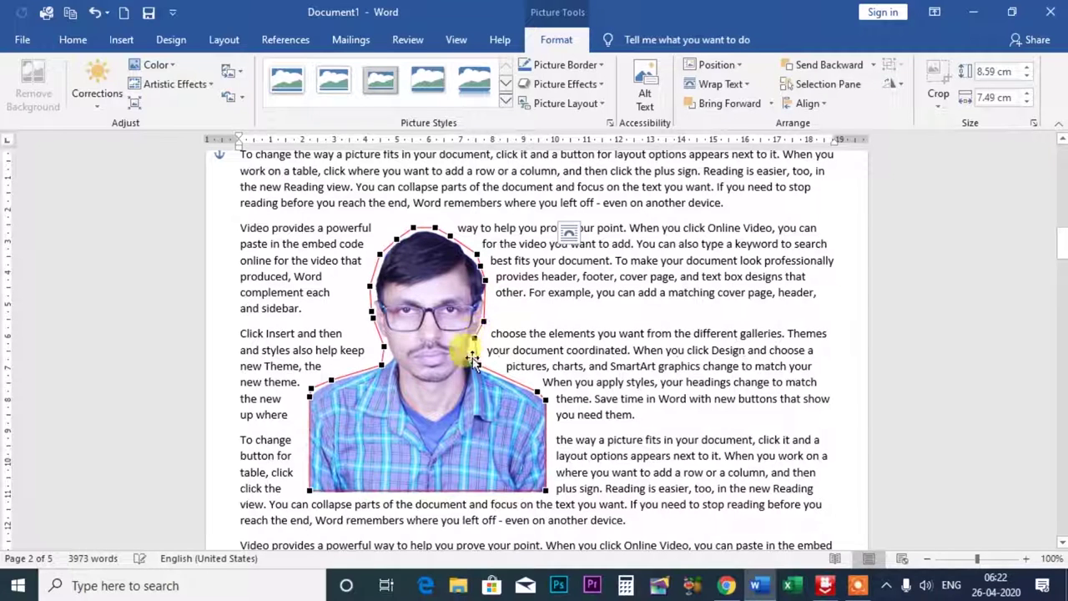
Toggle Fix Position on Page back to Move with Text and shift the man's photo slightly right.
{"action": "left_click", "coordinate": [743, 85]}
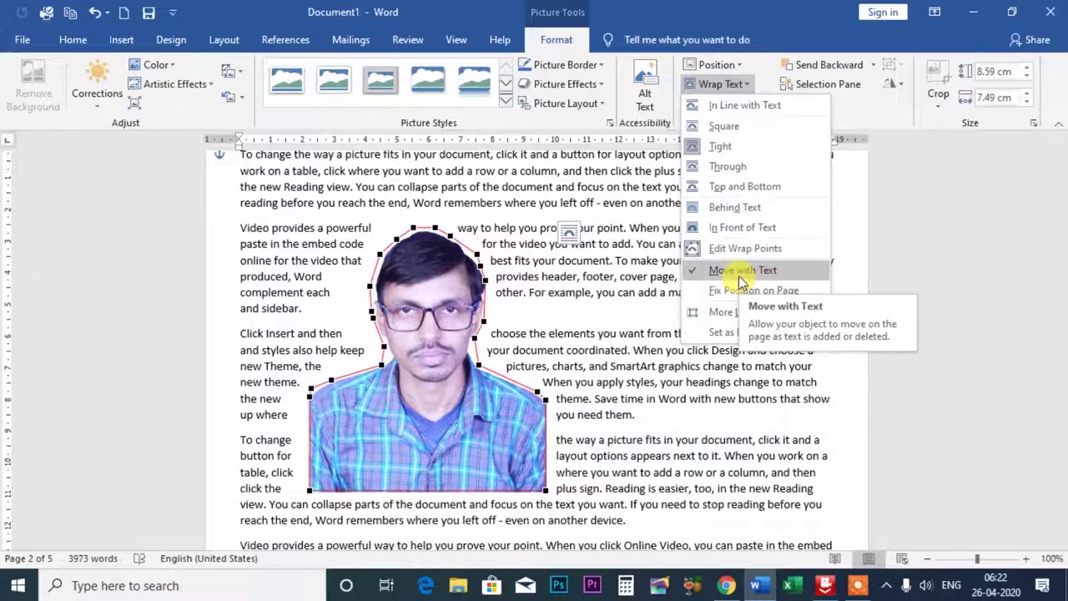
{"action": "left_click", "coordinate": [738, 275]}
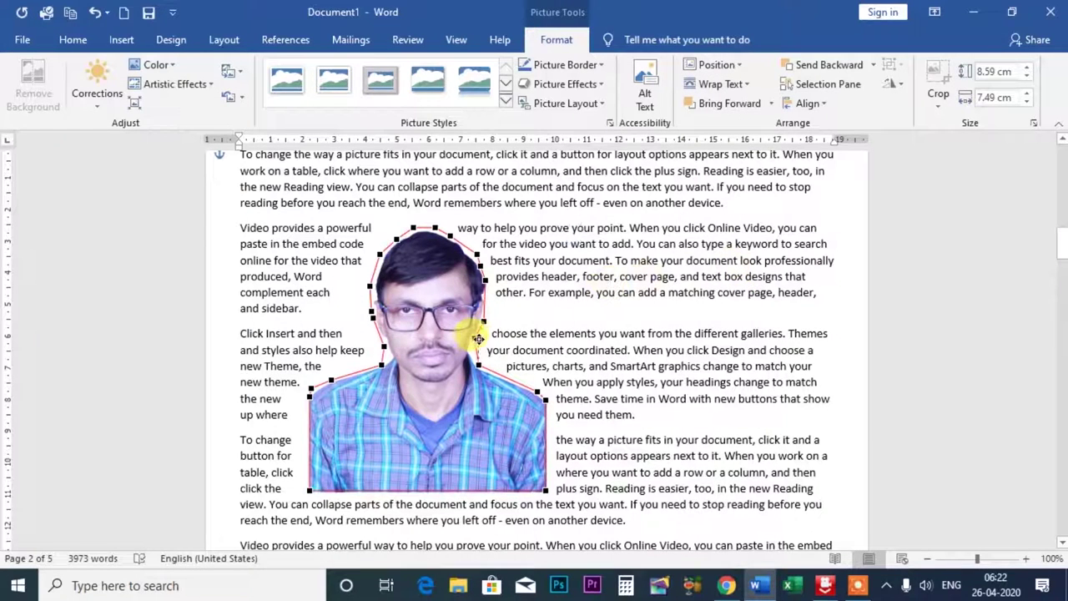
{"action": "left_click_drag", "start_coordinate": [482, 340], "coordinate": [474, 339]}
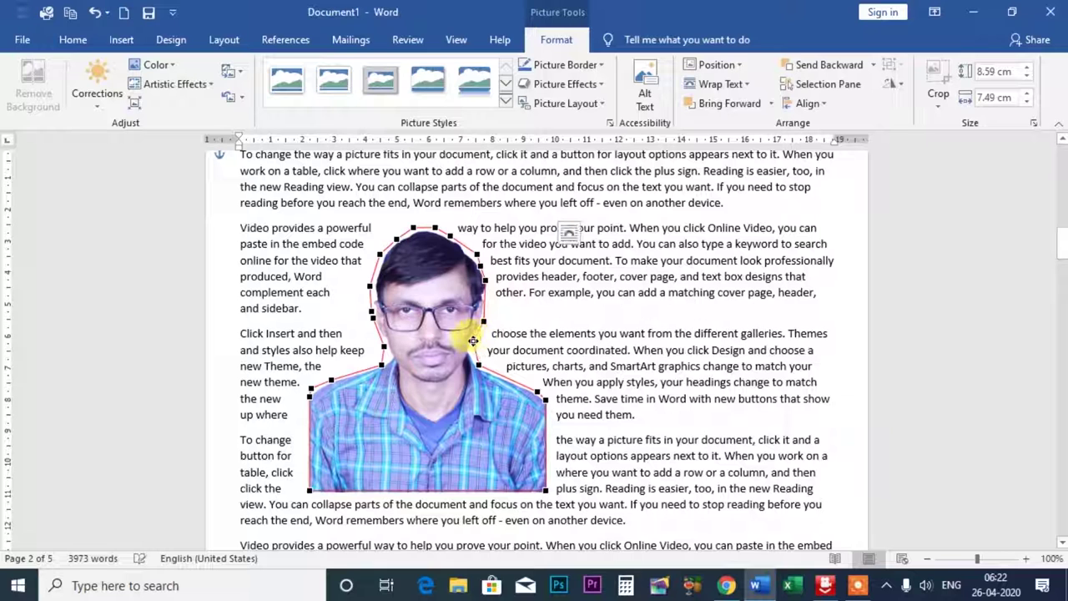
{"action": "left_click", "coordinate": [748, 90]}
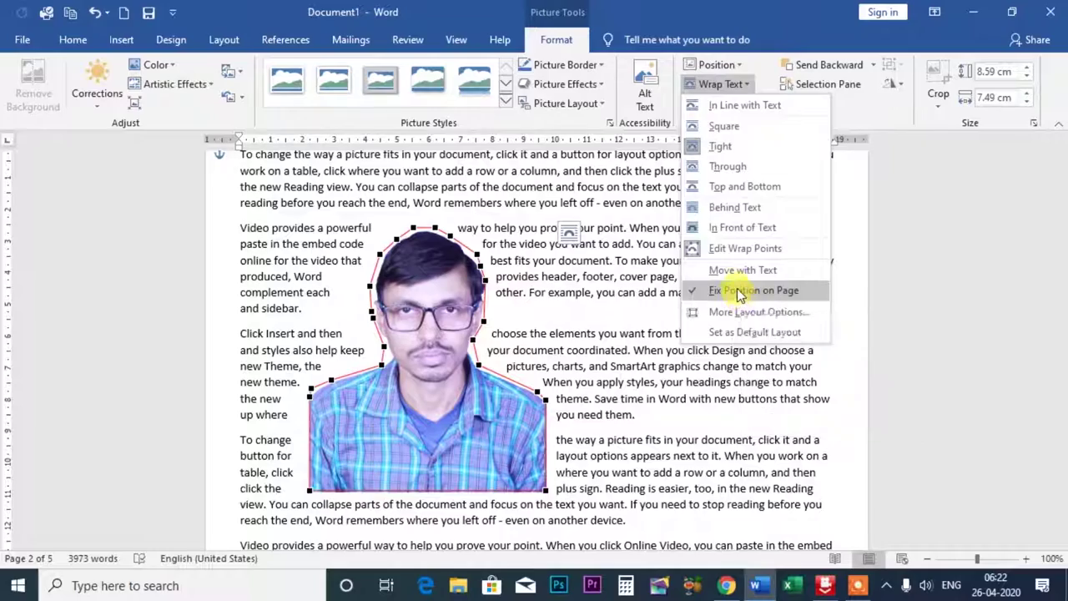
{"action": "left_click", "coordinate": [737, 271]}
{"action": "left_click_drag", "start_coordinate": [412, 310], "coordinate": [419, 309]}
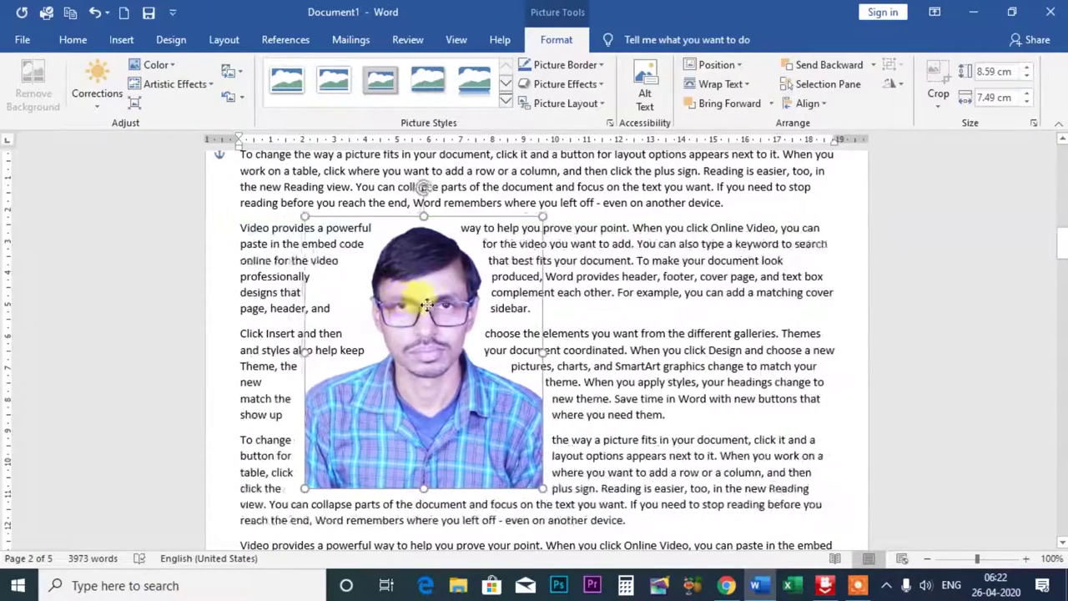
{"action": "left_click_drag", "start_coordinate": [420, 308], "coordinate": [448, 325]}
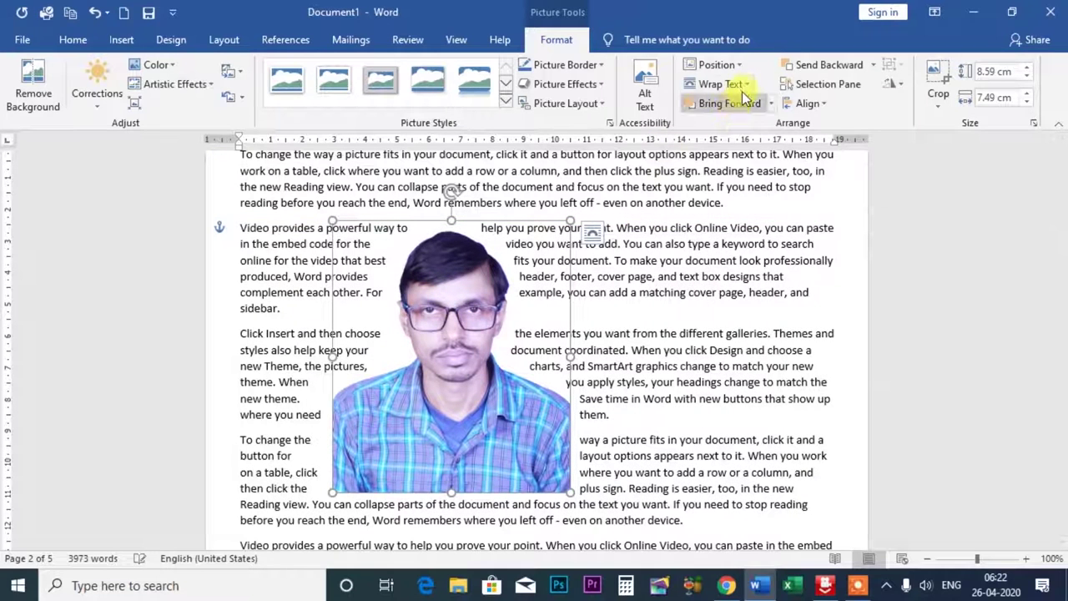
{"action": "left_click", "coordinate": [742, 87]}
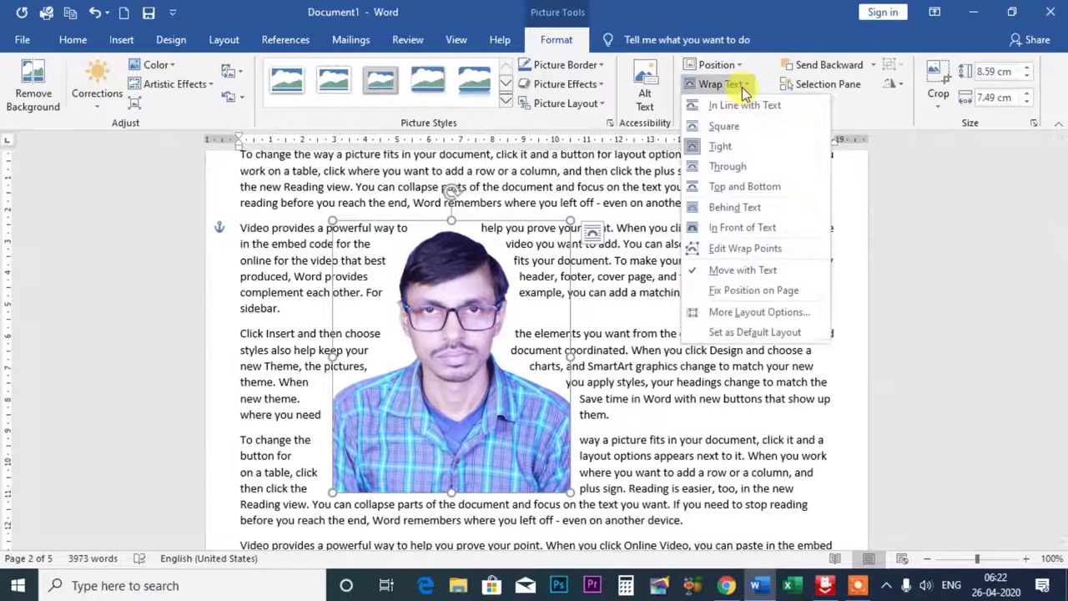
Glance at More Layout Options without changes, then move the man's photo a little right.
{"action": "left_click", "coordinate": [761, 313]}
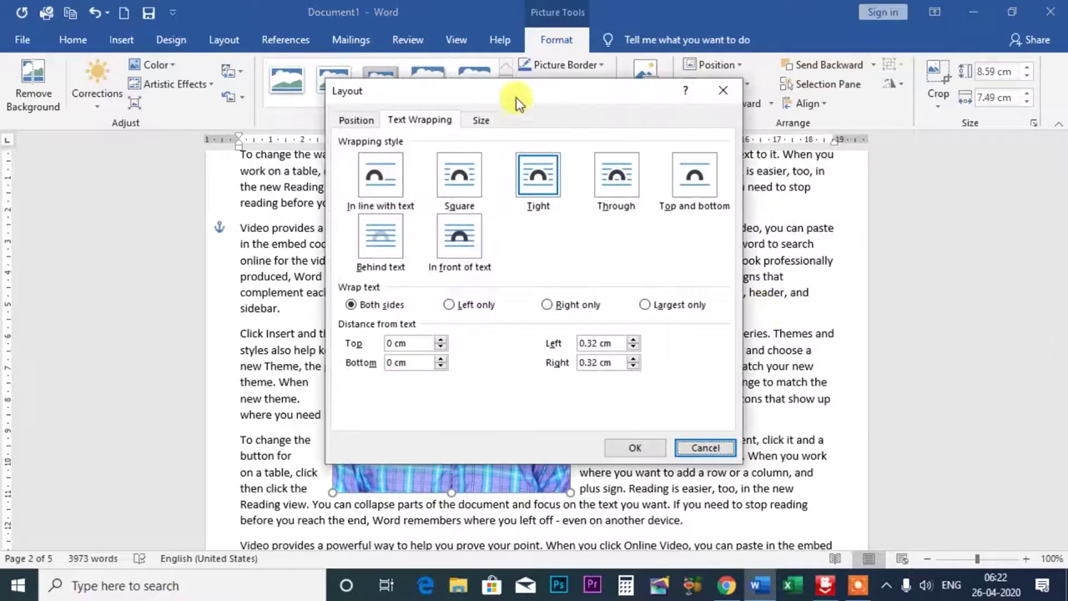
{"action": "left_click_drag", "start_coordinate": [543, 102], "coordinate": [726, 111]}
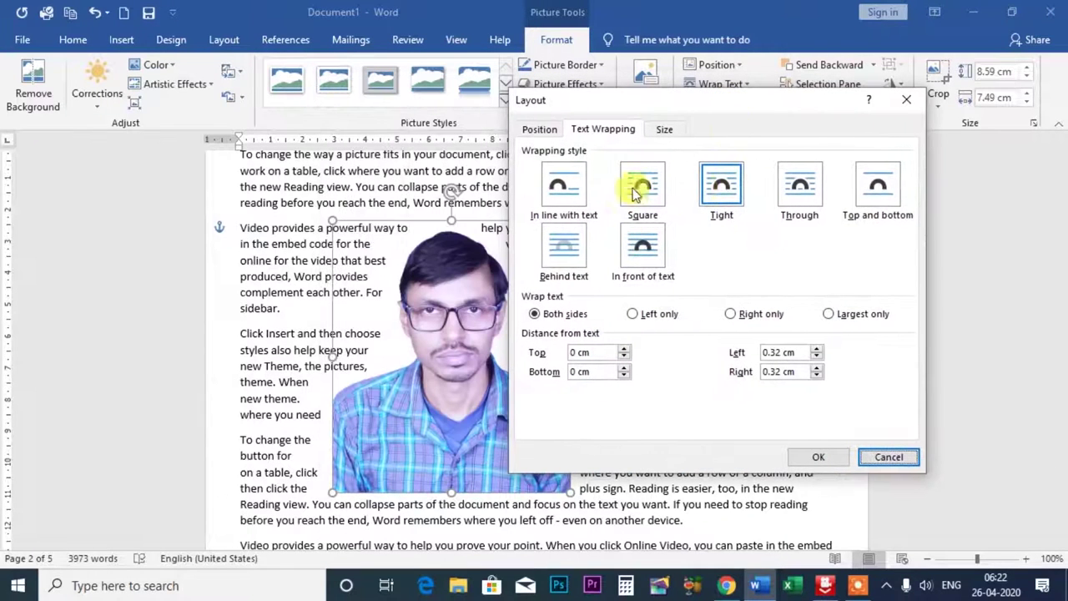
{"action": "left_click", "coordinate": [909, 102]}
{"action": "left_click_drag", "start_coordinate": [418, 333], "coordinate": [443, 336]}
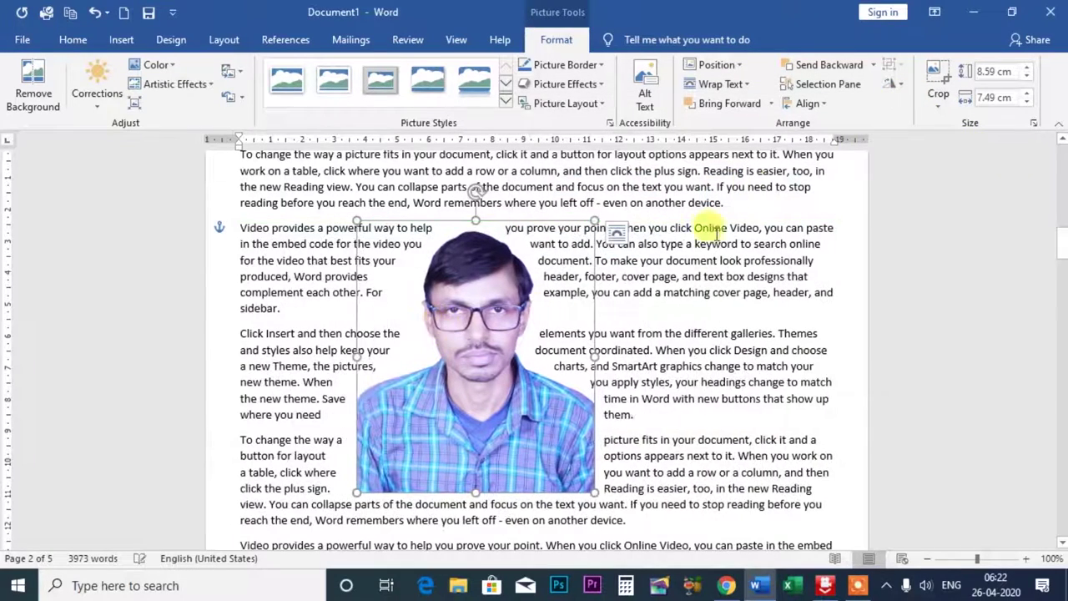
Set the man's photo to In line with text via More Layout Options.
{"action": "left_click", "coordinate": [719, 84]}
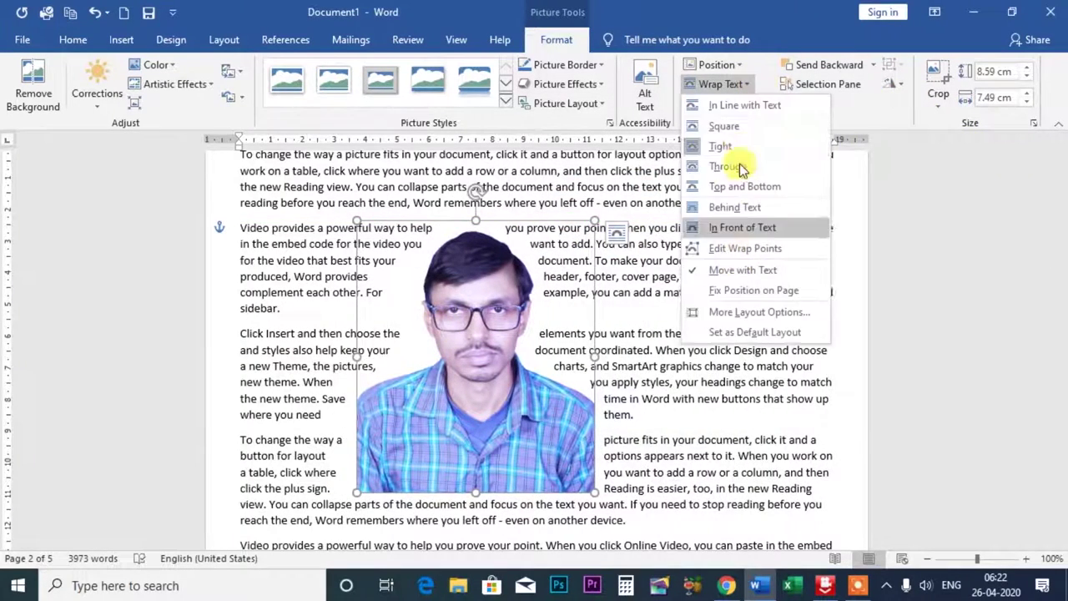
{"action": "left_click", "coordinate": [737, 312]}
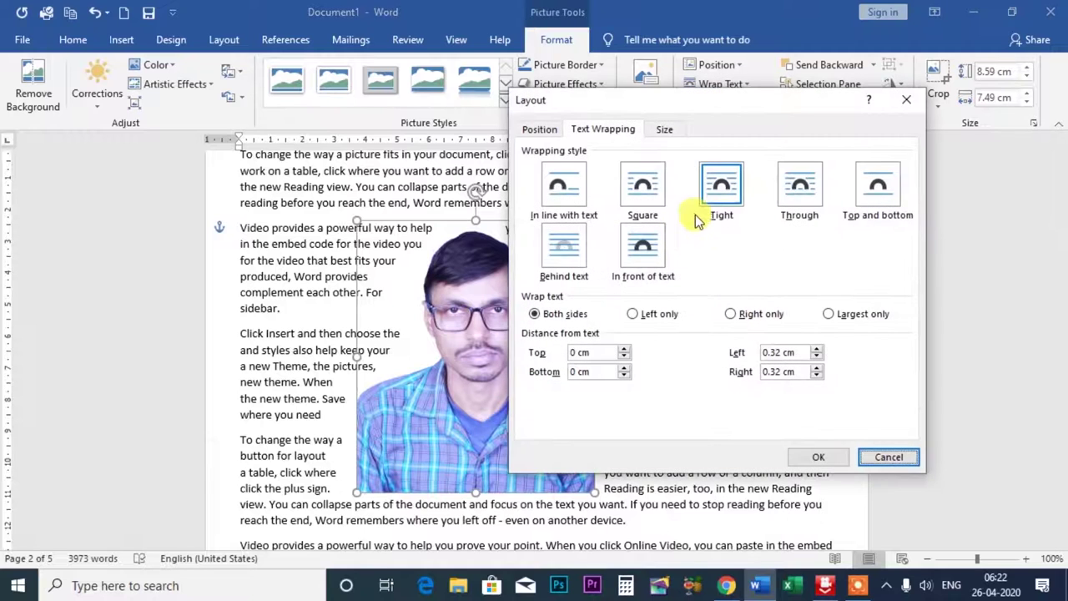
{"action": "left_click", "coordinate": [565, 181]}
{"action": "left_click", "coordinate": [818, 458]}
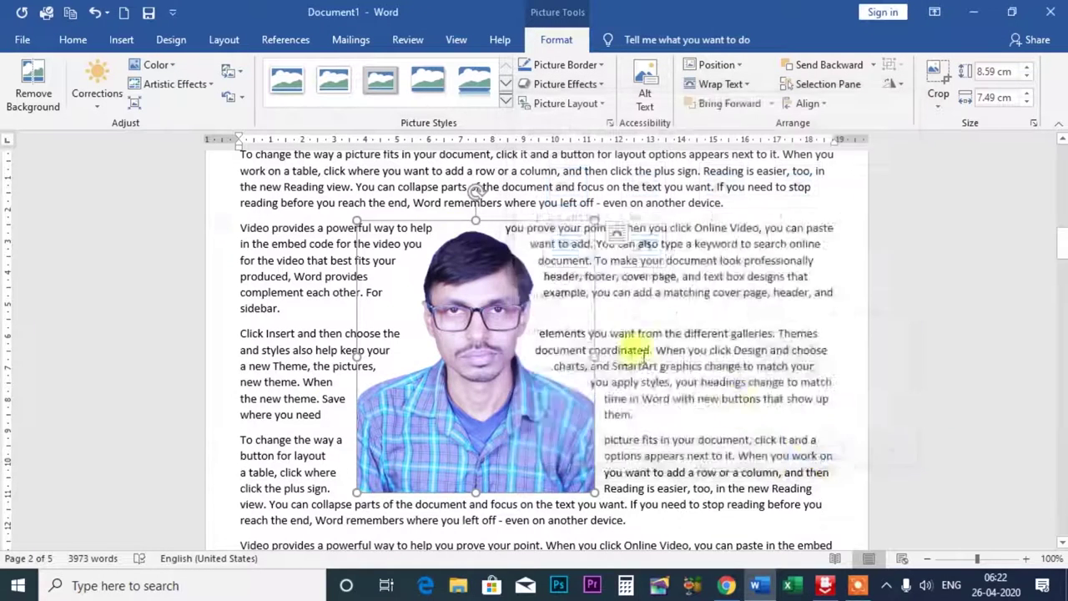
{"action": "scroll", "coordinate": [417, 375], "scroll_direction": "up", "scroll_amount": 4}
{"action": "mouse_move", "coordinate": [395, 439]}
{"action": "left_mouse_down"}
{"action": "mouse_move", "coordinate": [376, 382]}
{"action": "mouse_move", "coordinate": [476, 376]}
{"action": "left_mouse_up"}
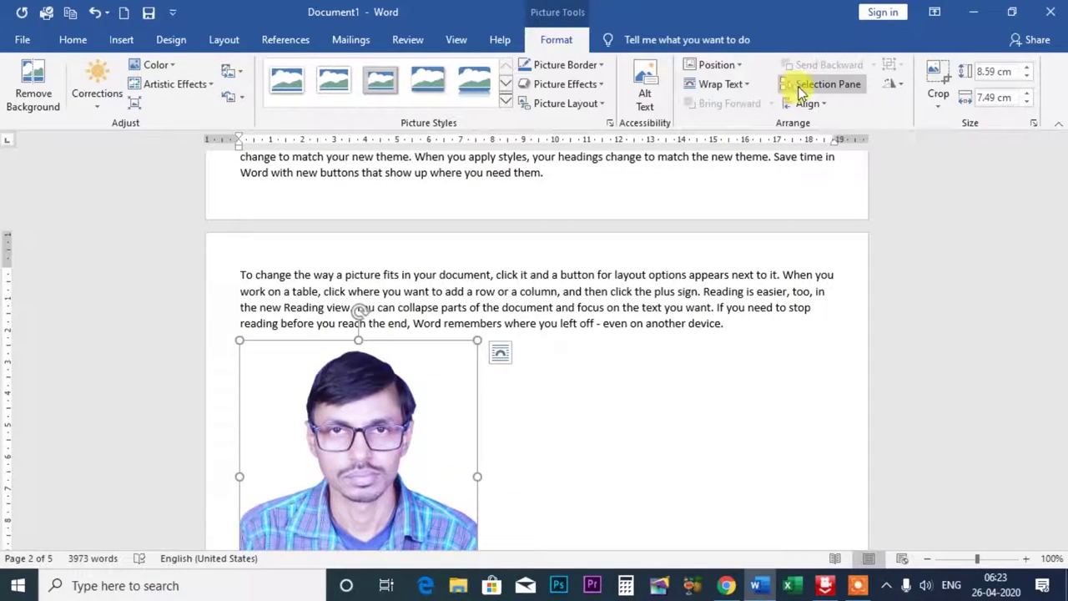
Set the man's photo to Square wrapping and move it up to the top of page 2.
{"action": "left_click", "coordinate": [724, 84]}
{"action": "left_click", "coordinate": [732, 315]}
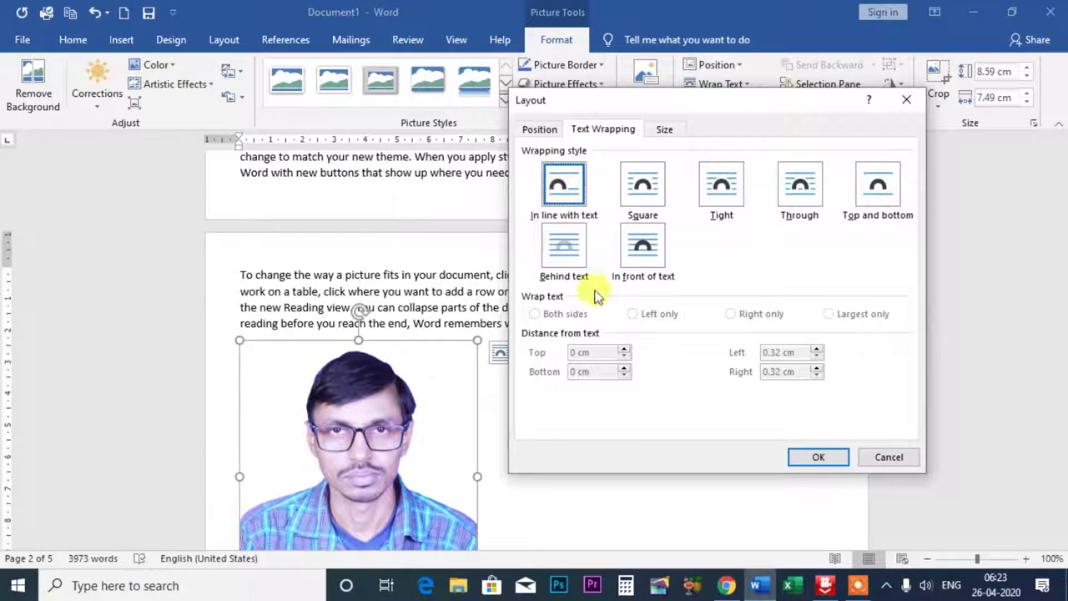
{"action": "left_click", "coordinate": [644, 187]}
{"action": "left_click", "coordinate": [795, 455]}
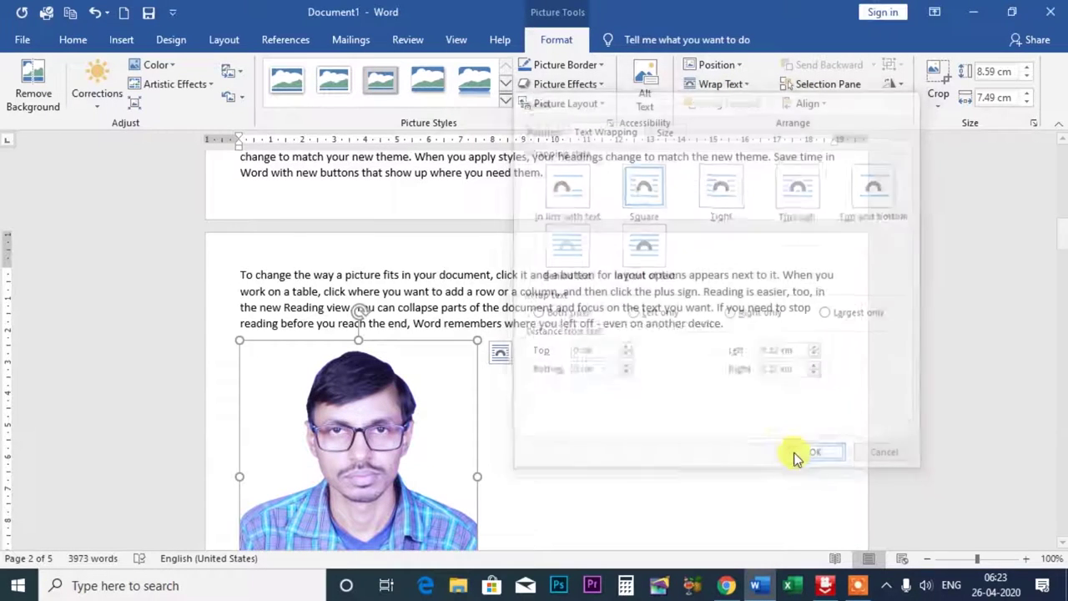
{"action": "left_click_drag", "start_coordinate": [347, 434], "coordinate": [350, 361]}
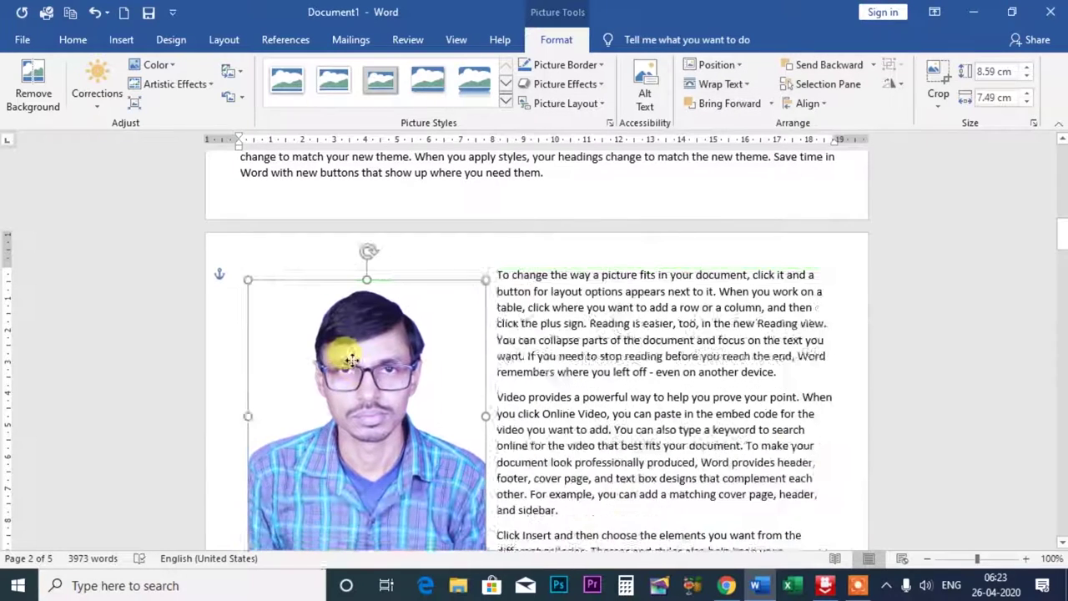
Try Square wrapping with text on the left side only, then undo it with Ctrl+Z.
{"action": "left_click", "coordinate": [720, 84]}
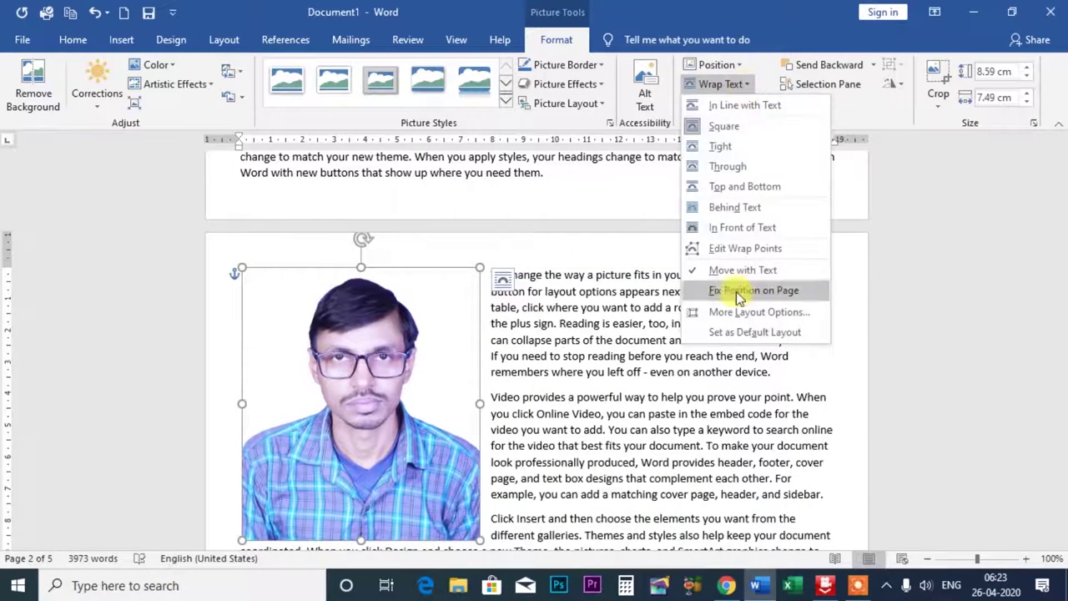
{"action": "left_click", "coordinate": [734, 443]}
{"action": "left_click", "coordinate": [642, 184]}
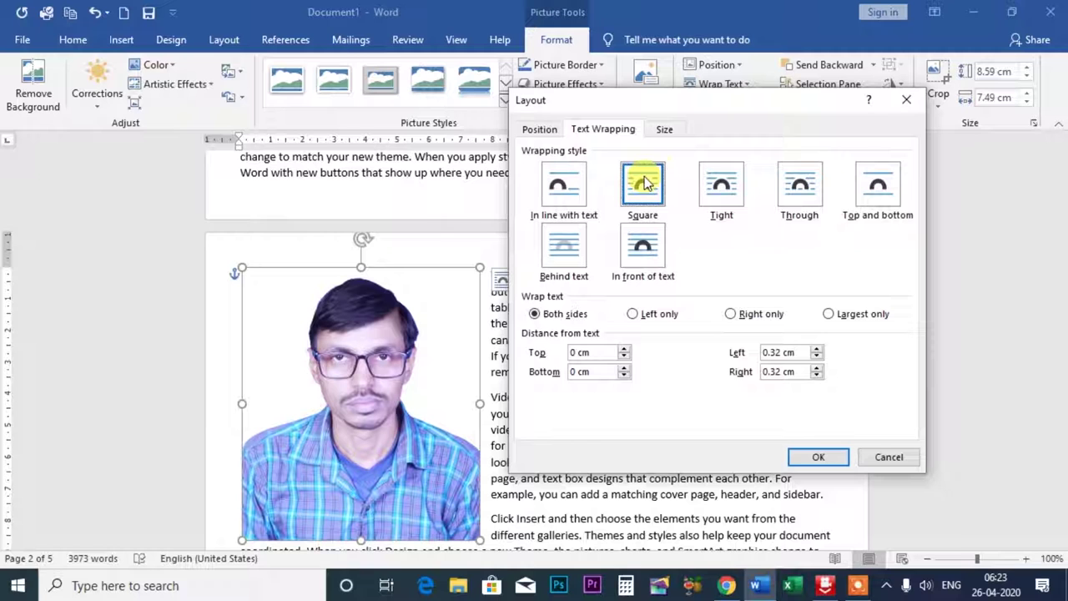
{"action": "left_click", "coordinate": [633, 314]}
{"action": "left_click", "coordinate": [817, 456]}
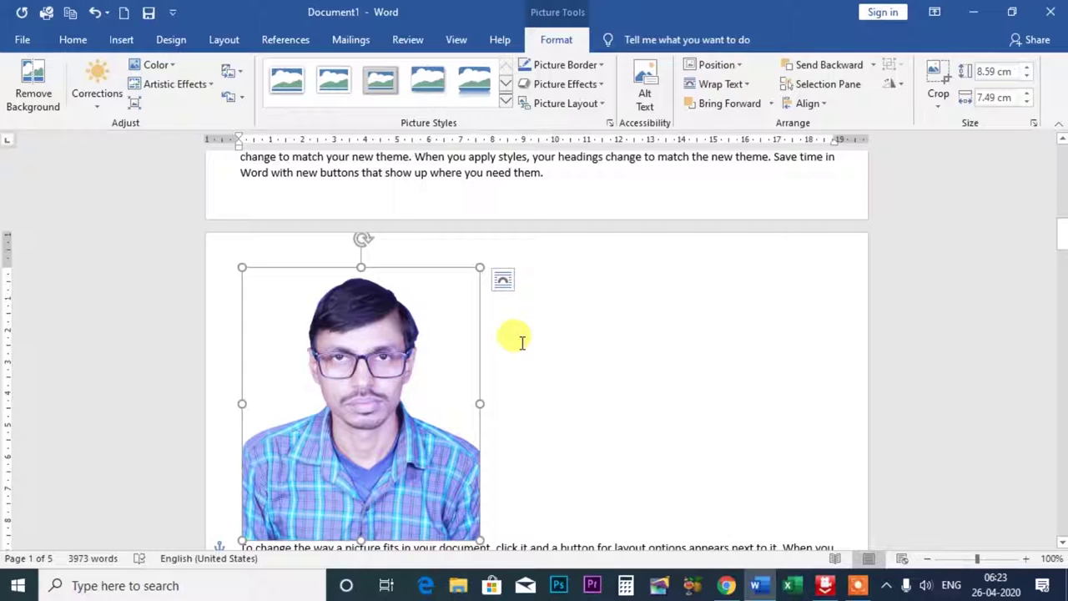
{"action": "key", "text": "ctrl+z"}
Try Right only wrapping on the man's photo and reposition it slightly right of the margin.
{"action": "left_click", "coordinate": [745, 87]}
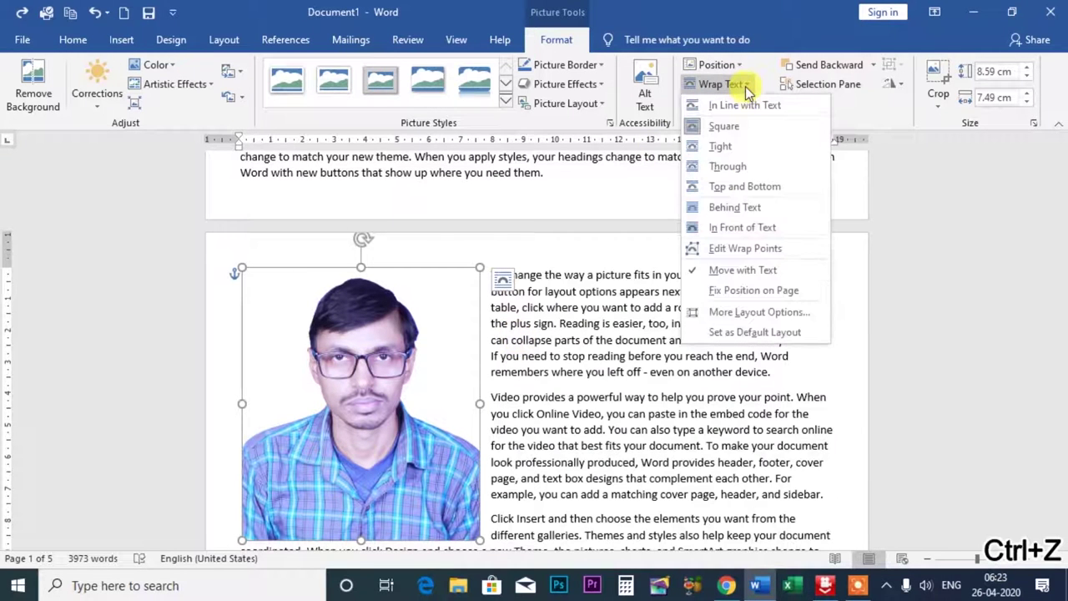
{"action": "left_click", "coordinate": [749, 311]}
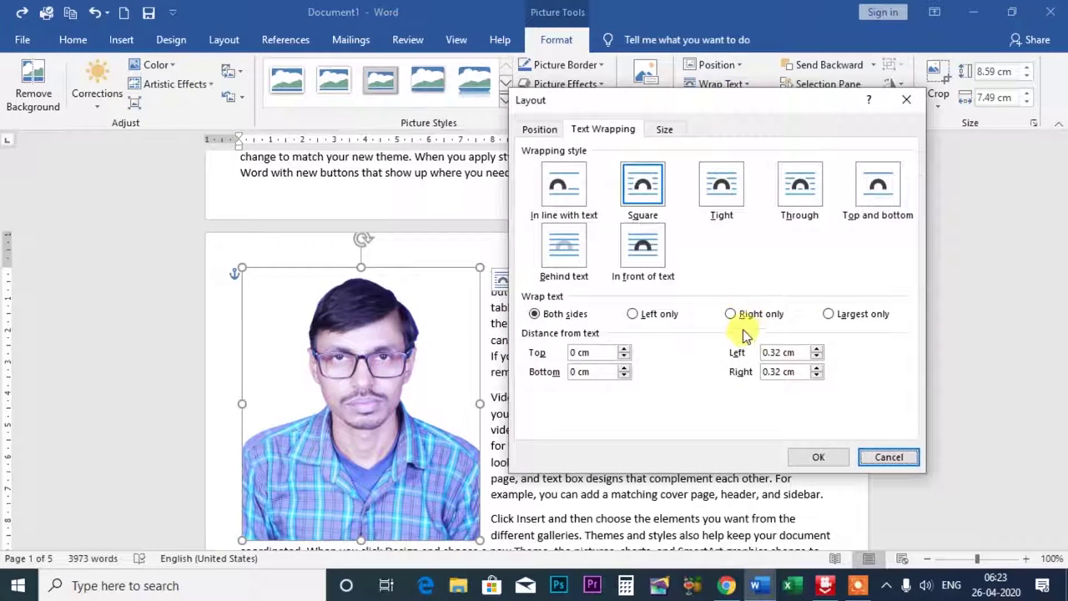
{"action": "left_click", "coordinate": [734, 317]}
{"action": "left_click", "coordinate": [814, 455]}
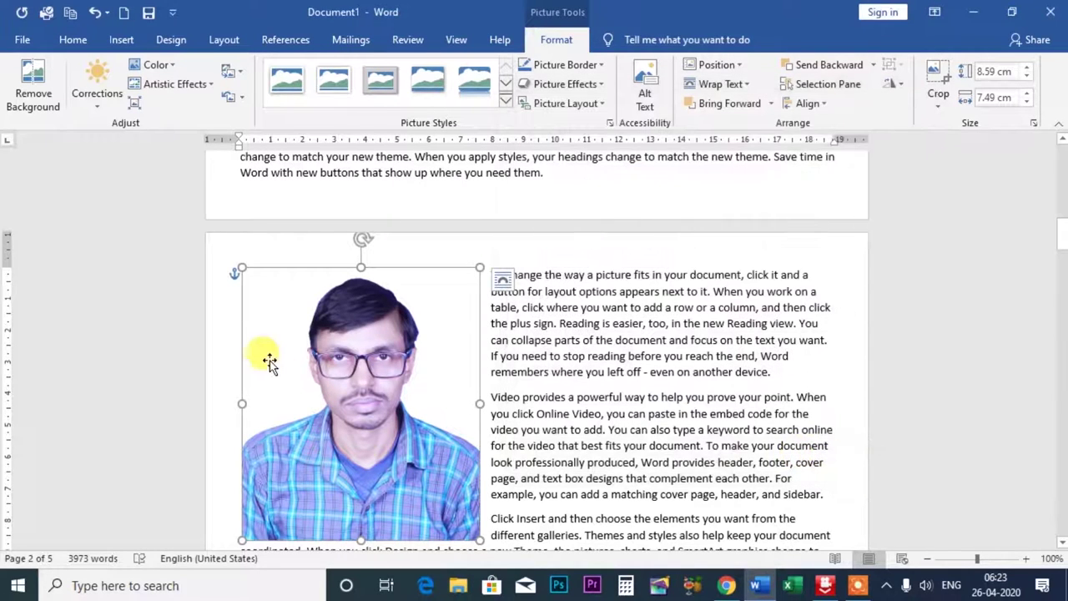
{"action": "left_click_drag", "start_coordinate": [320, 361], "coordinate": [429, 360]}
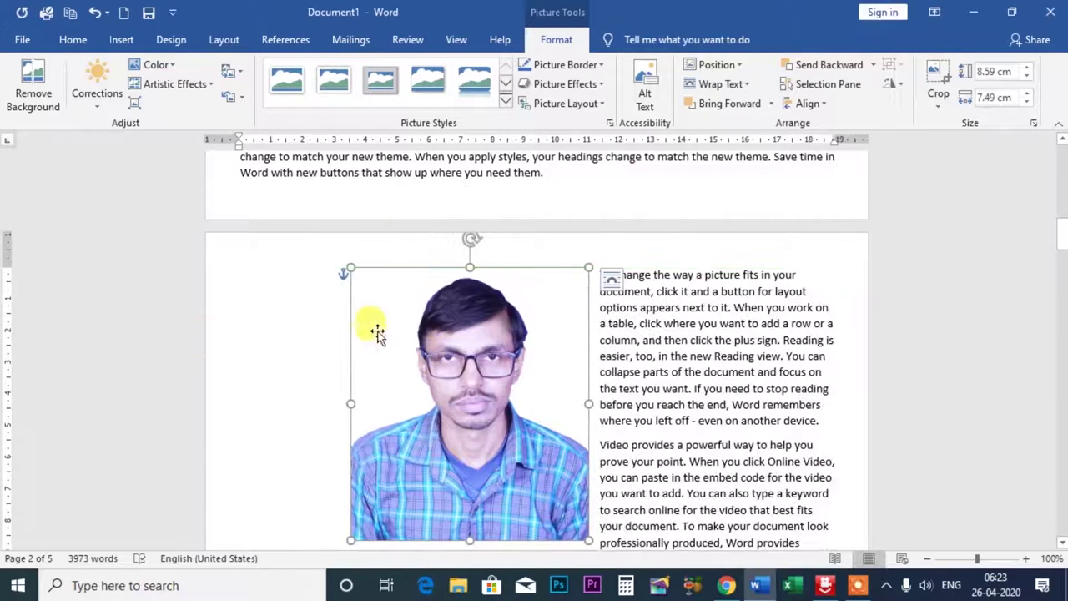
{"action": "left_click_drag", "start_coordinate": [401, 311], "coordinate": [215, 324]}
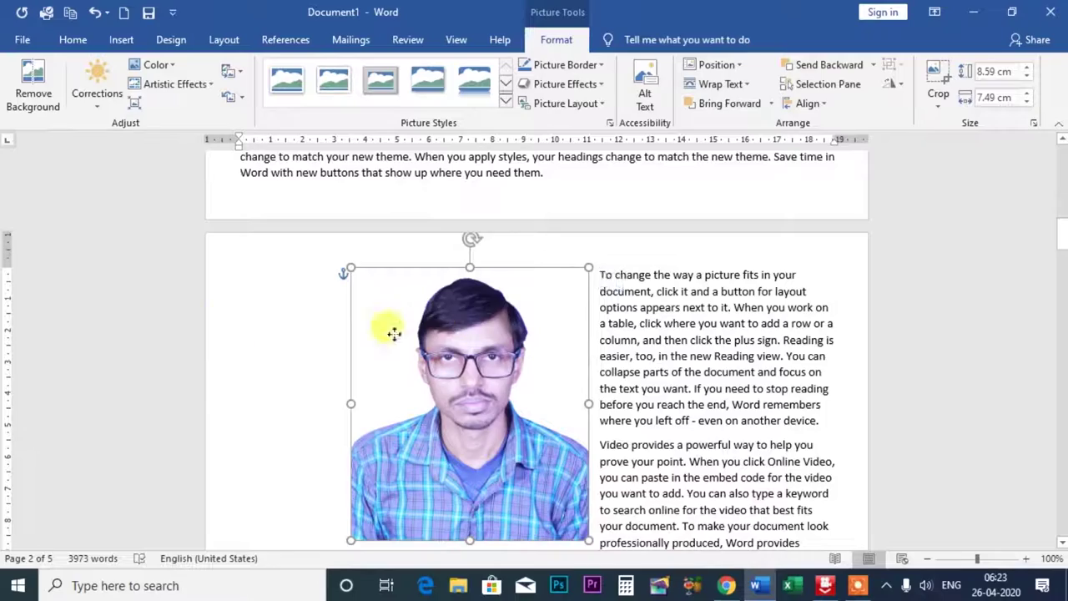
{"action": "mouse_move", "coordinate": [354, 326]}
{"action": "left_mouse_down"}
{"action": "mouse_move", "coordinate": [595, 315]}
{"action": "mouse_move", "coordinate": [410, 309]}
{"action": "mouse_move", "coordinate": [479, 314]}
{"action": "left_mouse_up"}
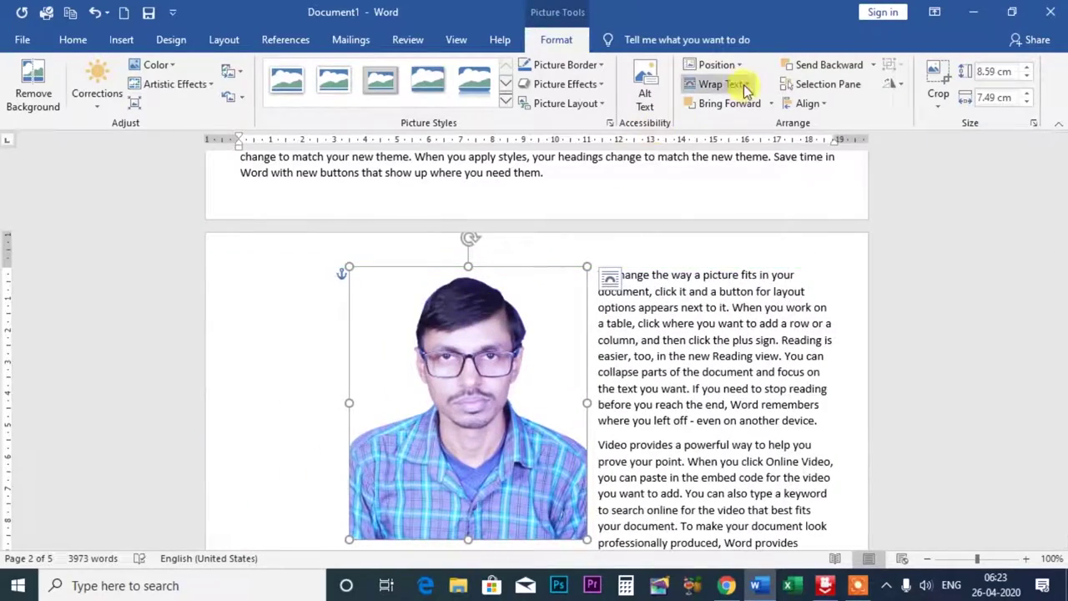
Switch the man's photo to Left only wrapping and nudge it right to widen the left text column.
{"action": "left_click", "coordinate": [718, 84]}
{"action": "left_click", "coordinate": [739, 321]}
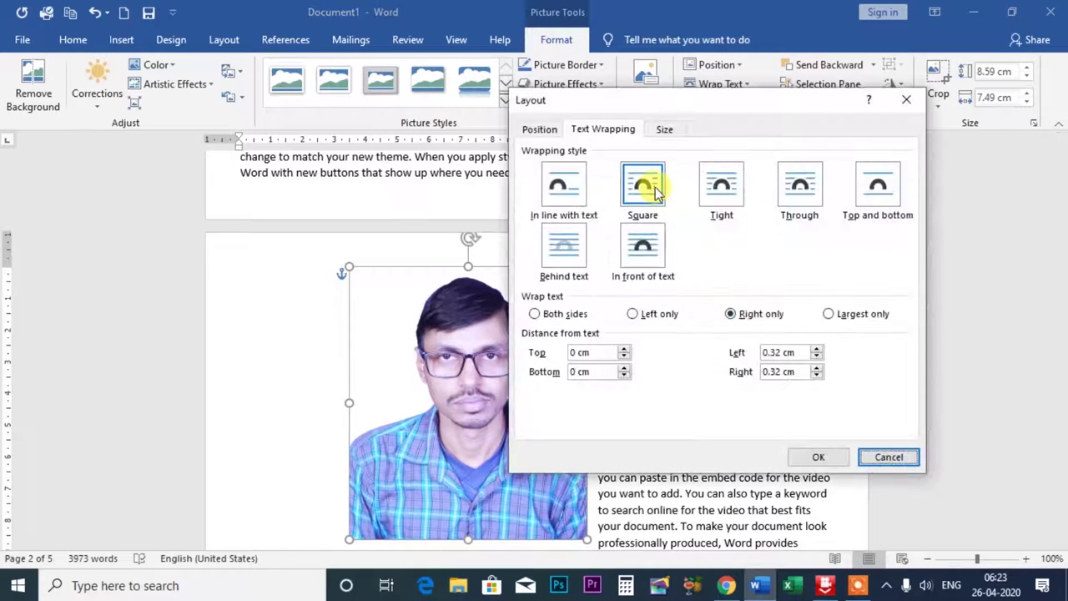
{"action": "left_click", "coordinate": [633, 316]}
{"action": "left_click", "coordinate": [816, 456]}
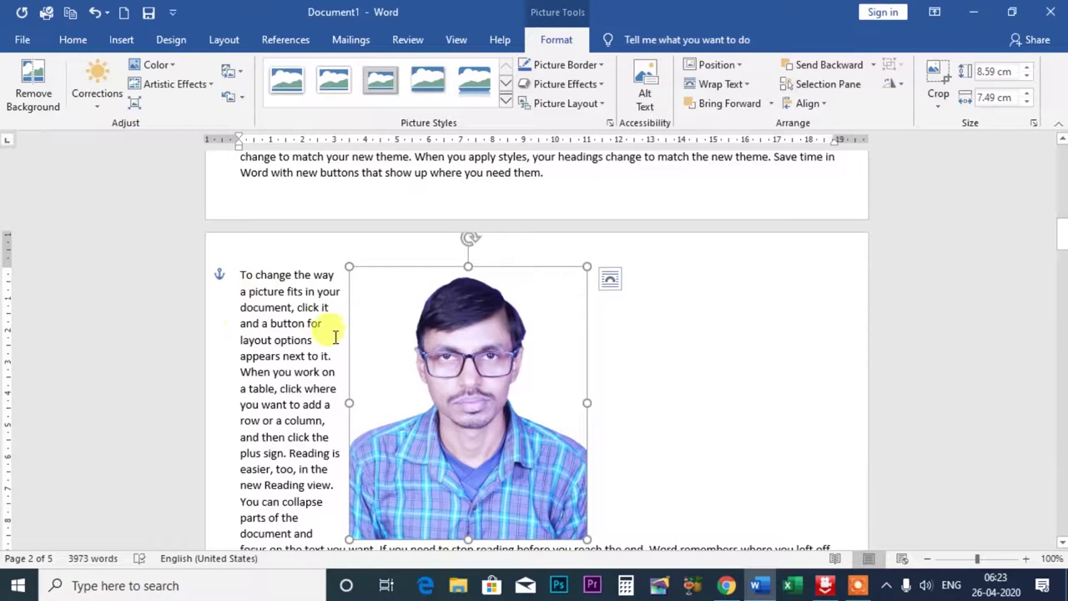
{"action": "mouse_move", "coordinate": [415, 335]}
{"action": "left_mouse_down"}
{"action": "mouse_move", "coordinate": [641, 336]}
{"action": "mouse_move", "coordinate": [441, 341]}
{"action": "left_mouse_up"}
{"action": "left_click", "coordinate": [734, 87]}
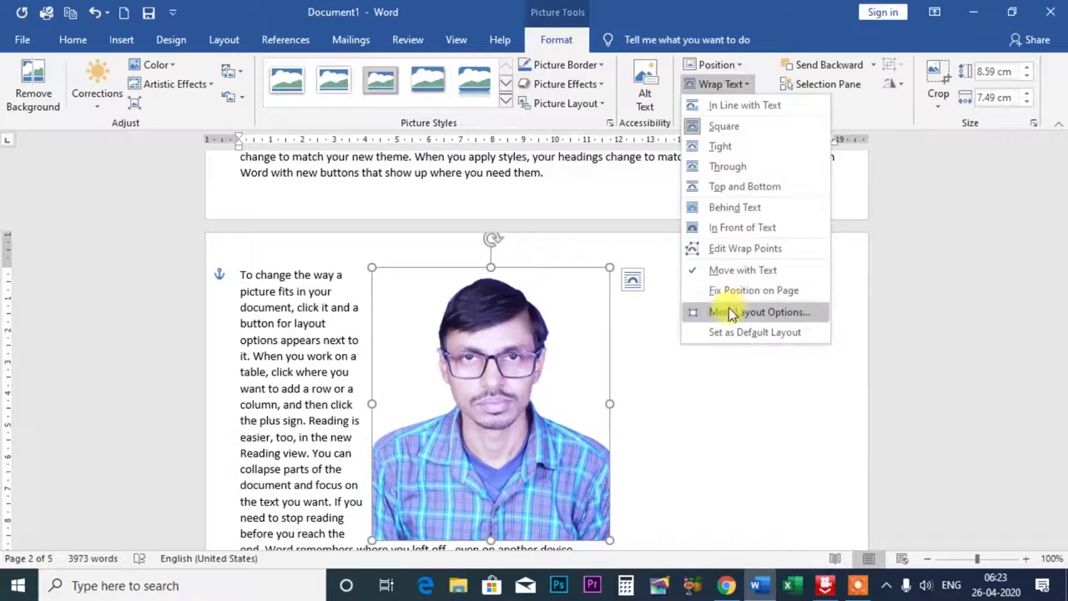
{"action": "left_click", "coordinate": [726, 311]}
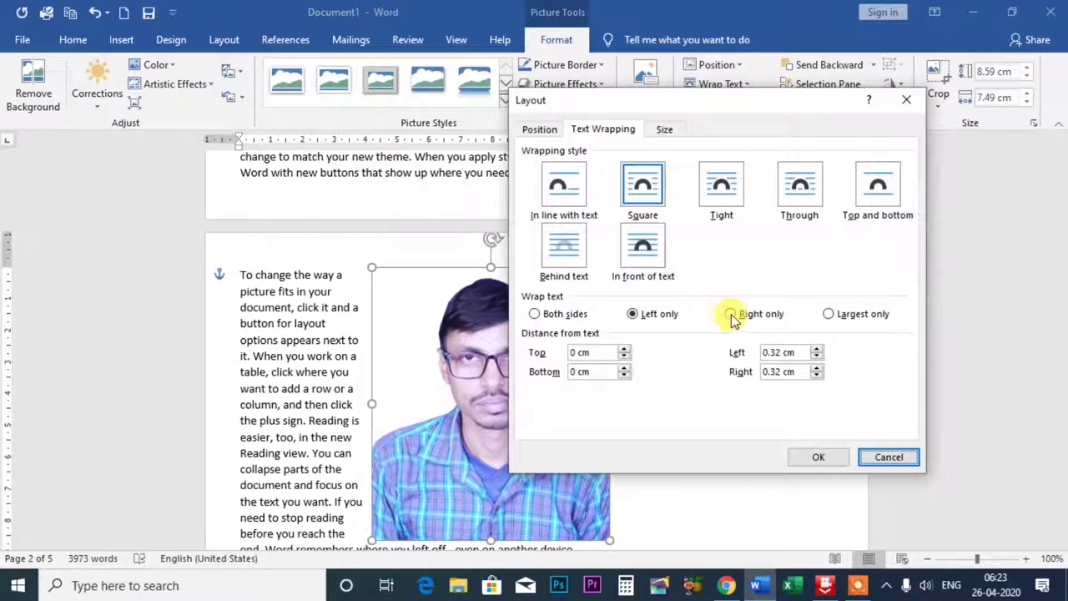
{"action": "left_click", "coordinate": [731, 315]}
{"action": "left_click", "coordinate": [814, 456]}
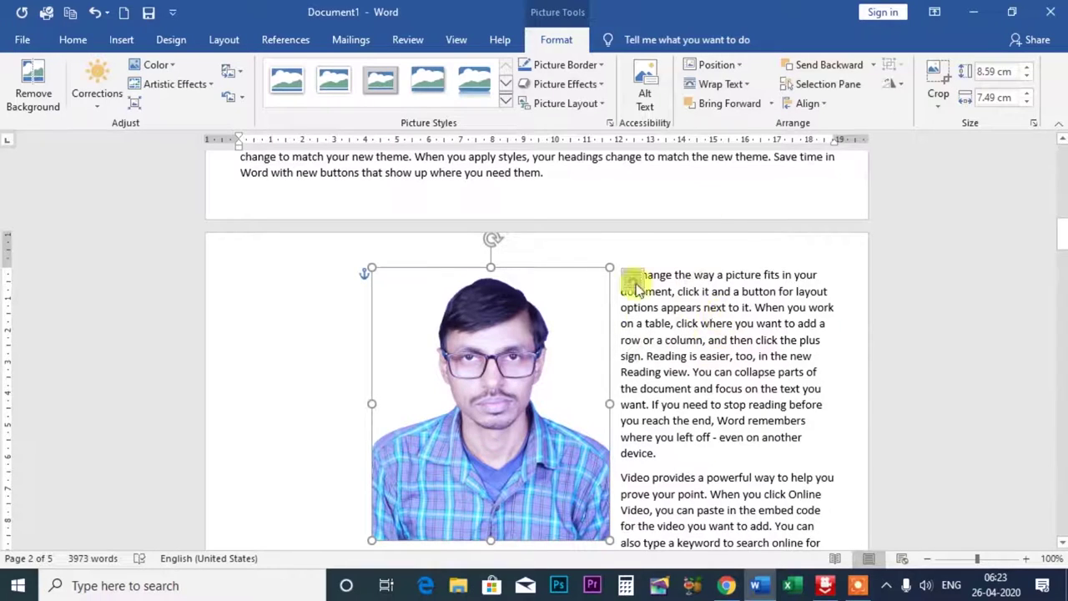
{"action": "left_click_drag", "start_coordinate": [447, 328], "coordinate": [441, 329]}
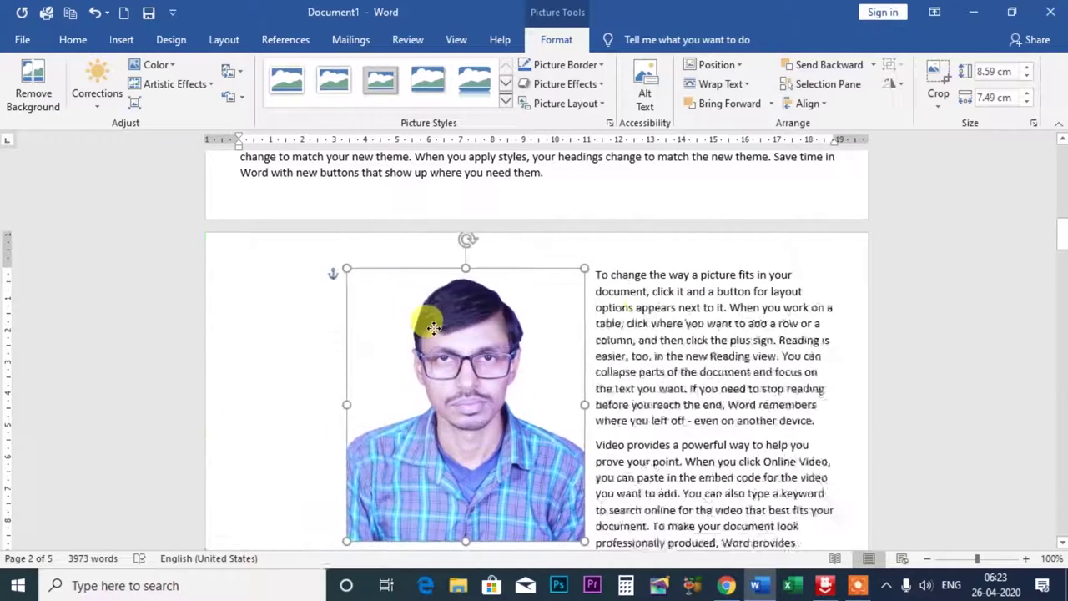
{"action": "left_click", "coordinate": [726, 83]}
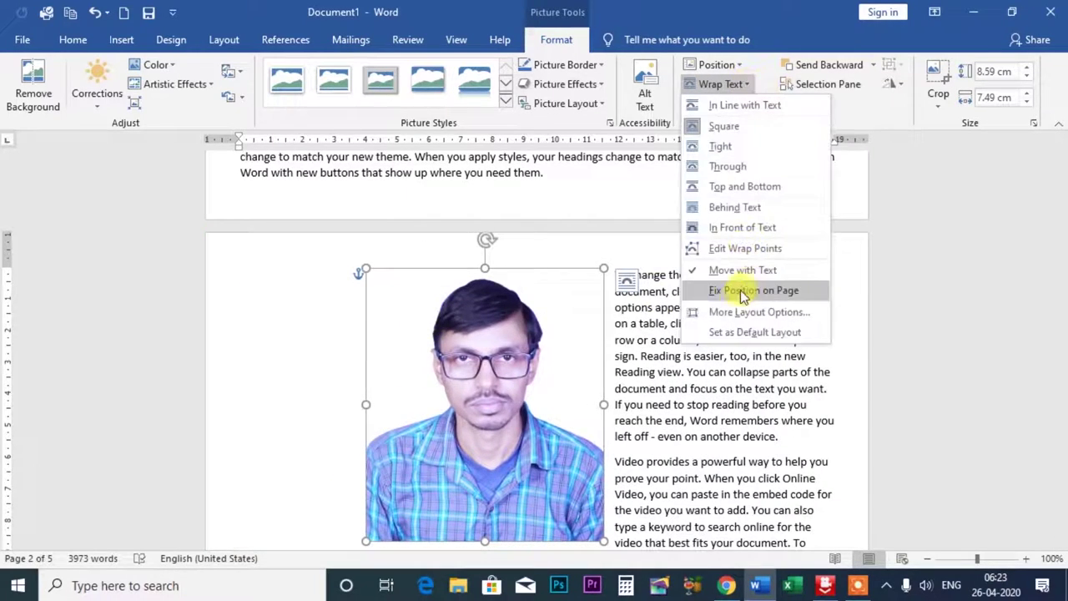
{"action": "left_click", "coordinate": [728, 308]}
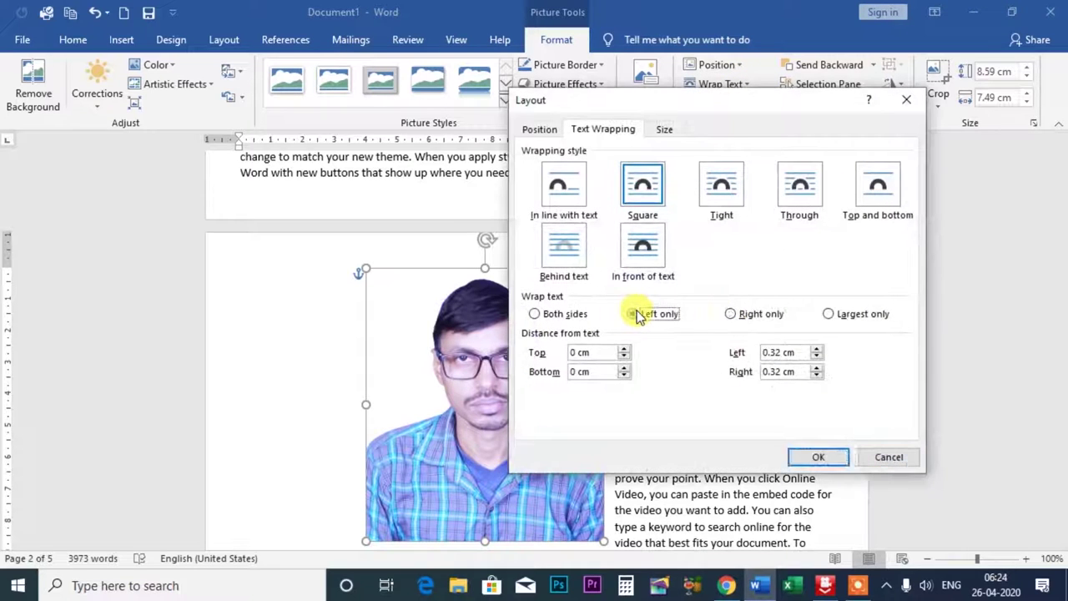
{"action": "left_click", "coordinate": [631, 314]}
{"action": "left_click", "coordinate": [810, 456]}
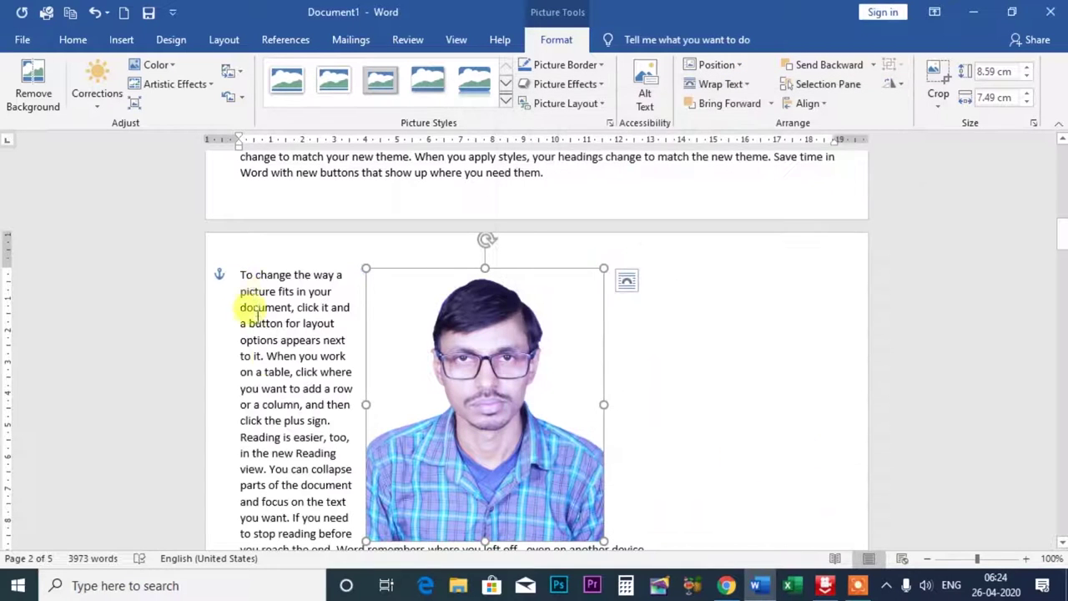
{"action": "left_click_drag", "start_coordinate": [423, 384], "coordinate": [429, 379]}
{"action": "left_click", "coordinate": [724, 84]}
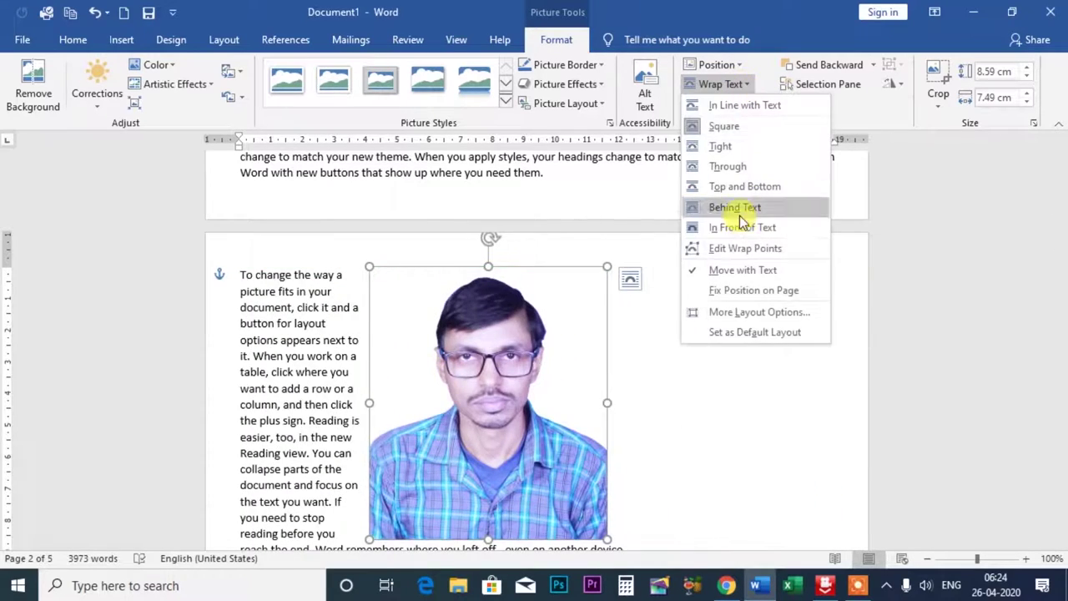
{"action": "left_click", "coordinate": [736, 311]}
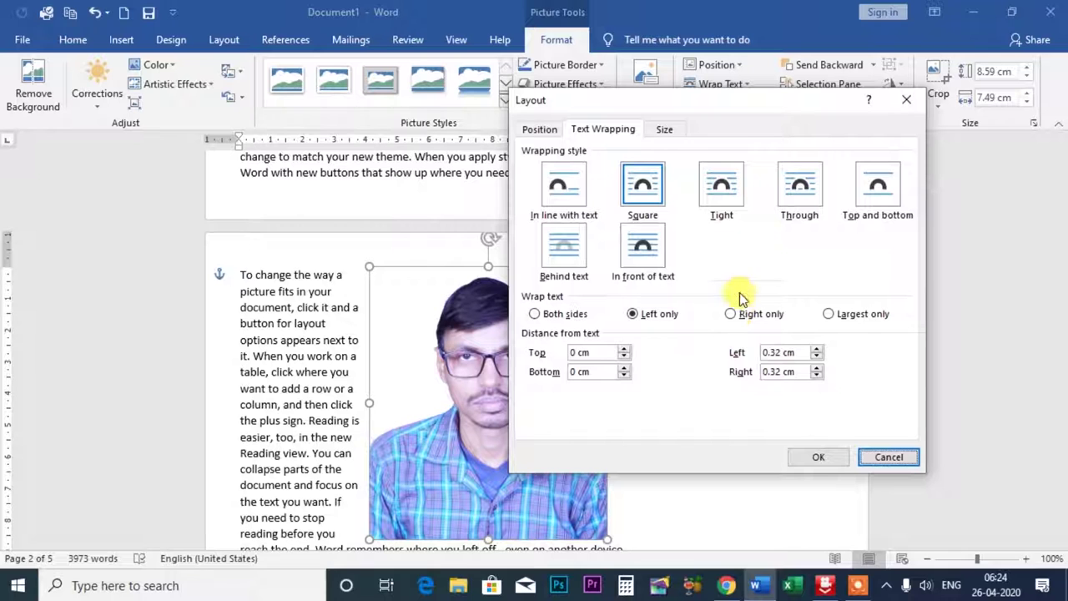
{"action": "left_click", "coordinate": [717, 182]}
{"action": "left_click", "coordinate": [800, 199]}
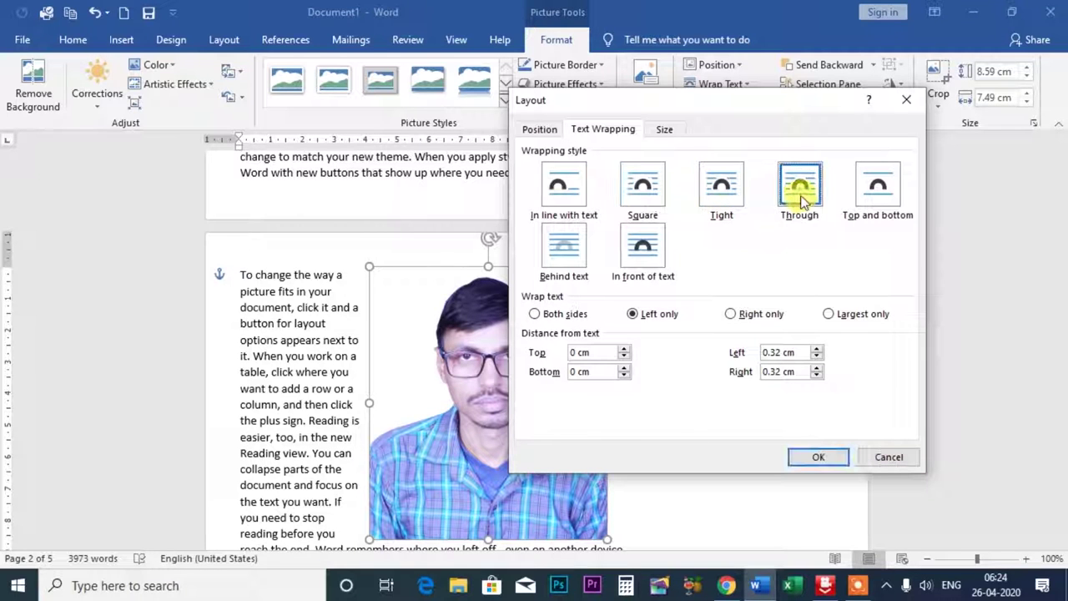
{"action": "left_click", "coordinate": [911, 103]}
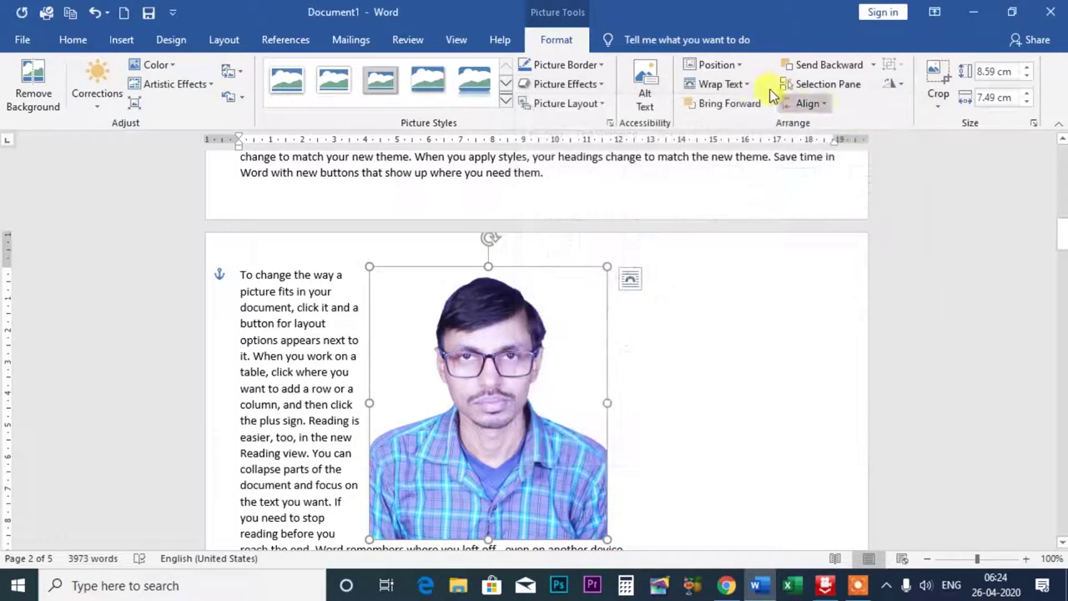
{"action": "left_click", "coordinate": [738, 84]}
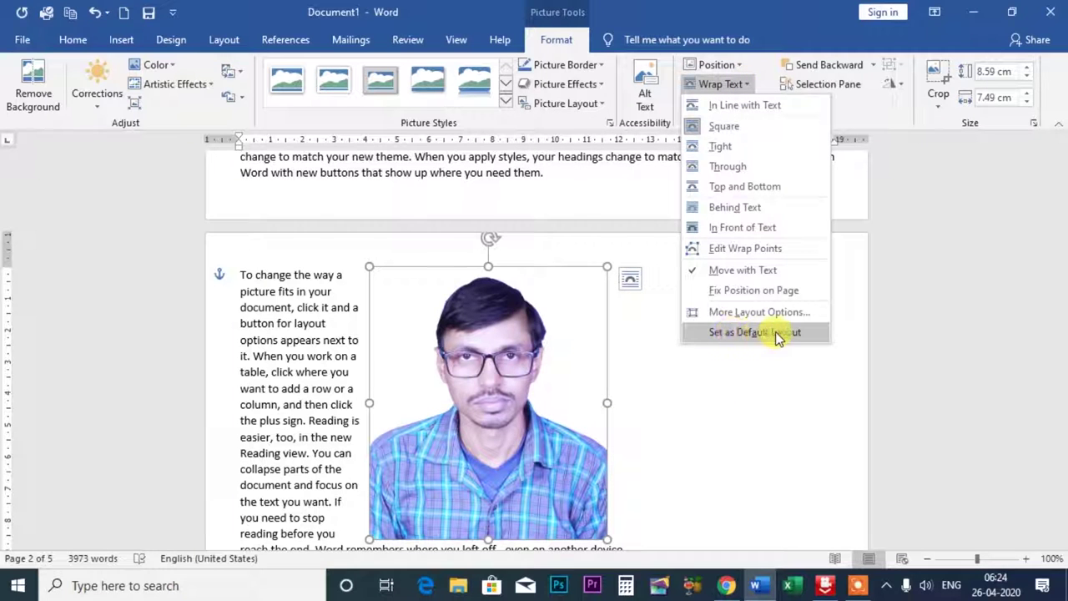
{"action": "mouse_move", "coordinate": [754, 332]}
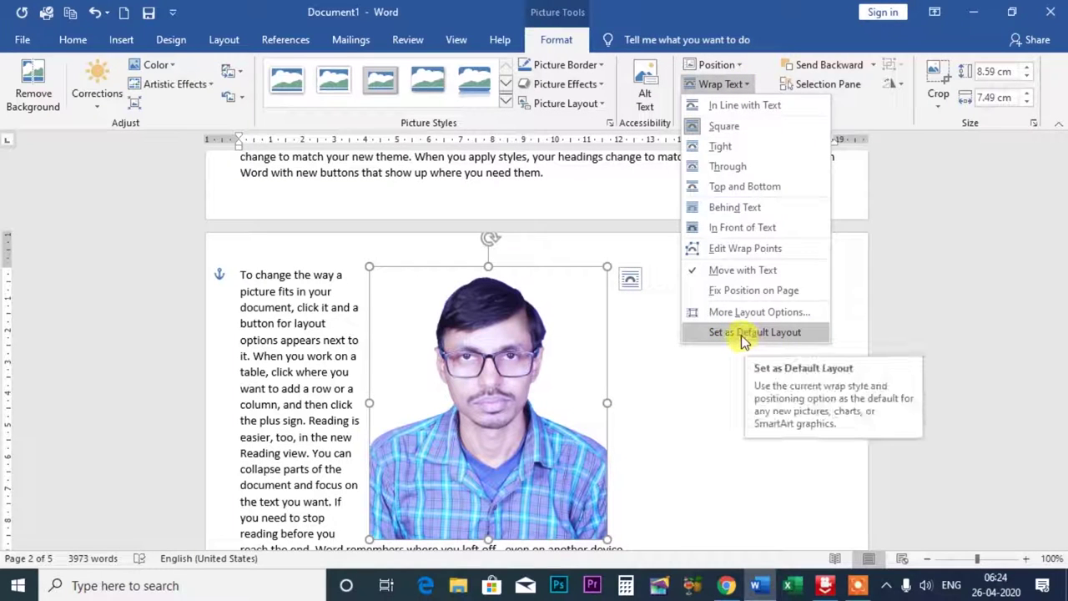
{"action": "left_click", "coordinate": [743, 334]}
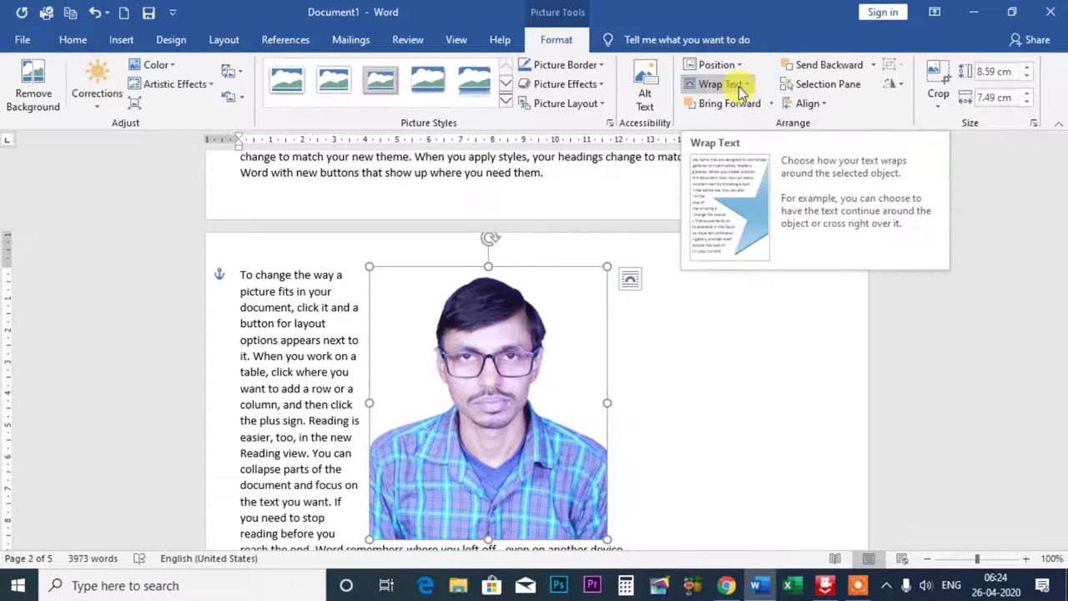
{"action": "left_click", "coordinate": [858, 586]}
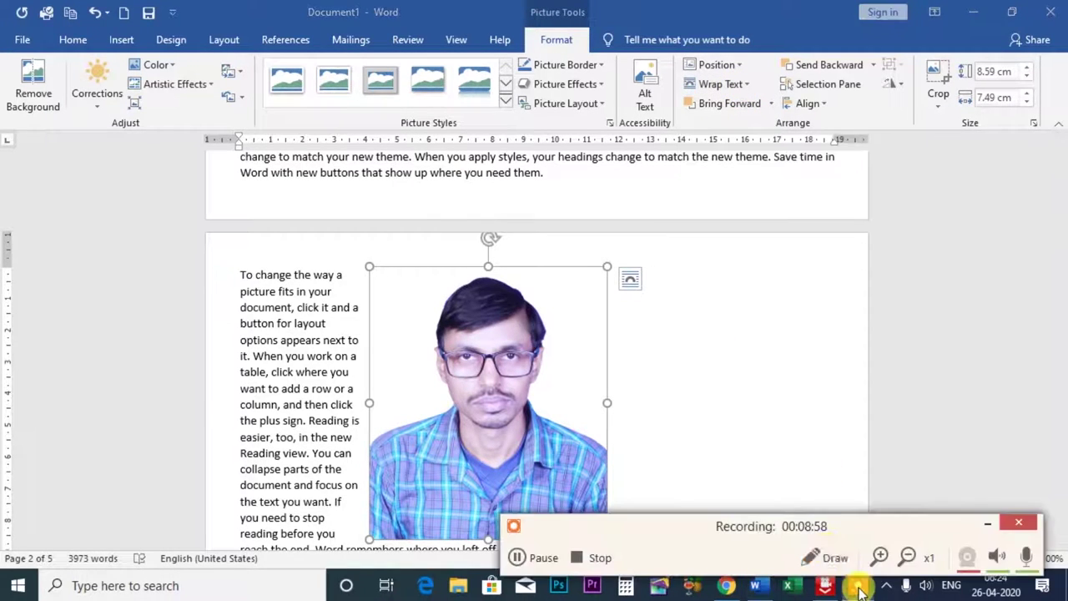
{"action": "left_click", "coordinate": [581, 564]}
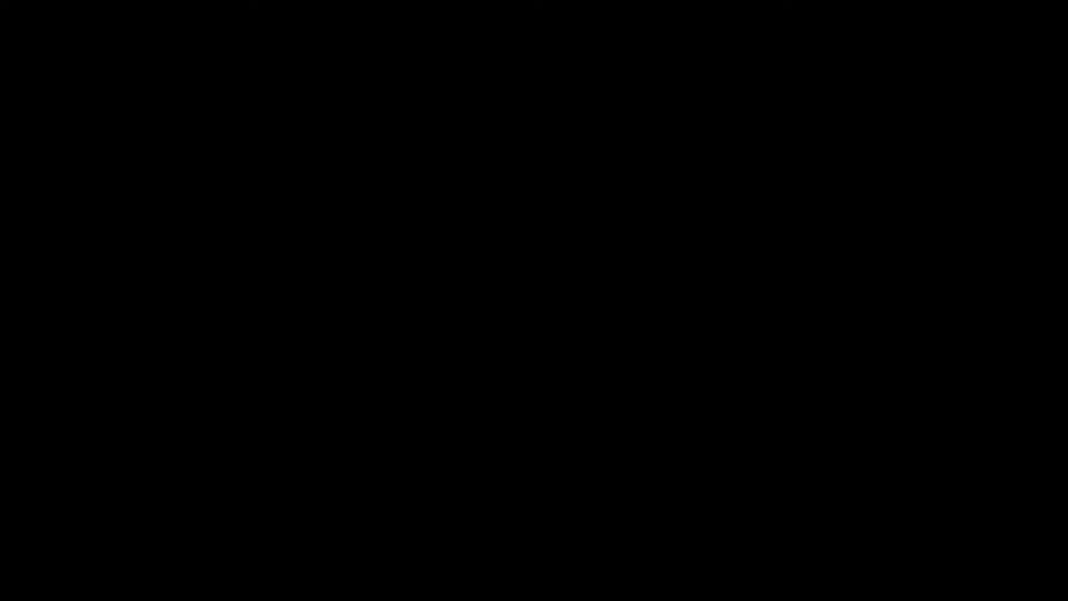